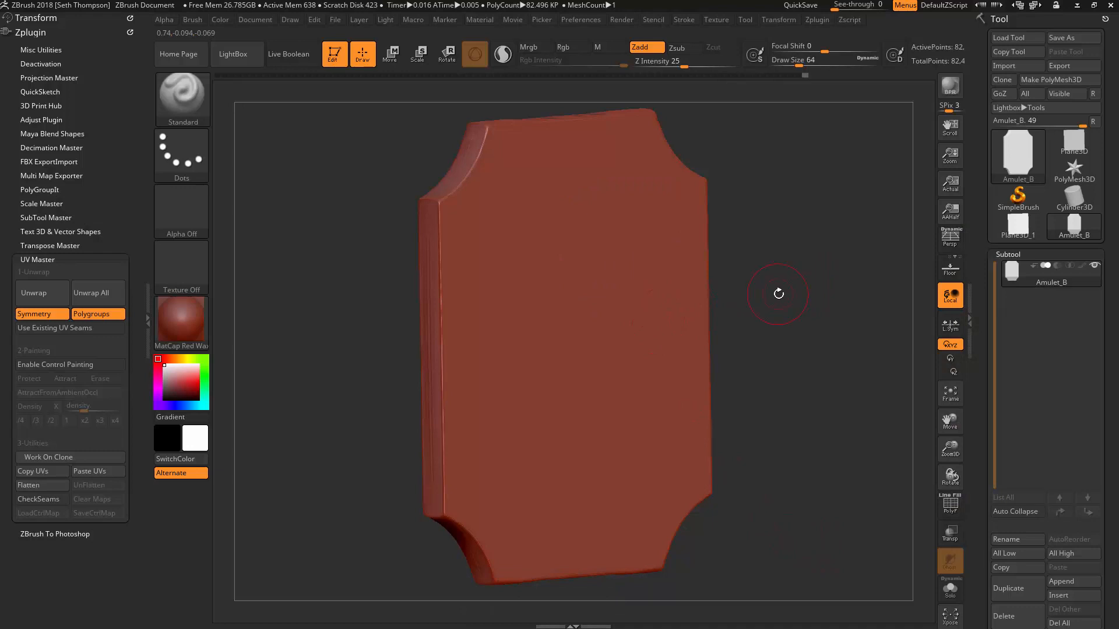
- Turn on the polyframe display and flatten the amulet's UVs to examine their layout, restoring the 3D shape after the check
key(shift+f)
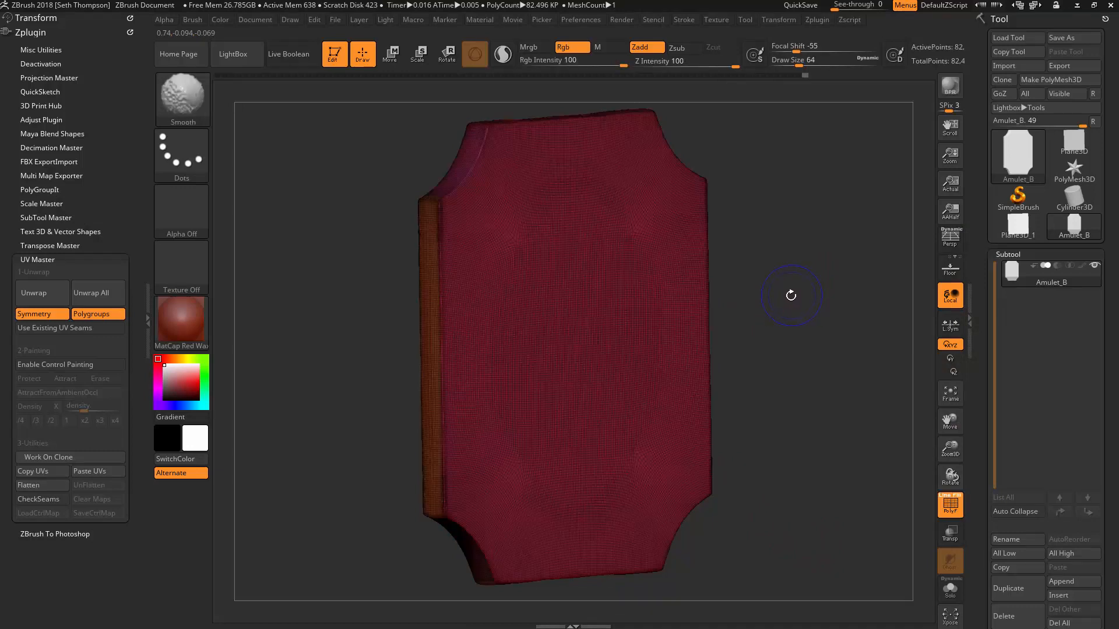
click(58, 485)
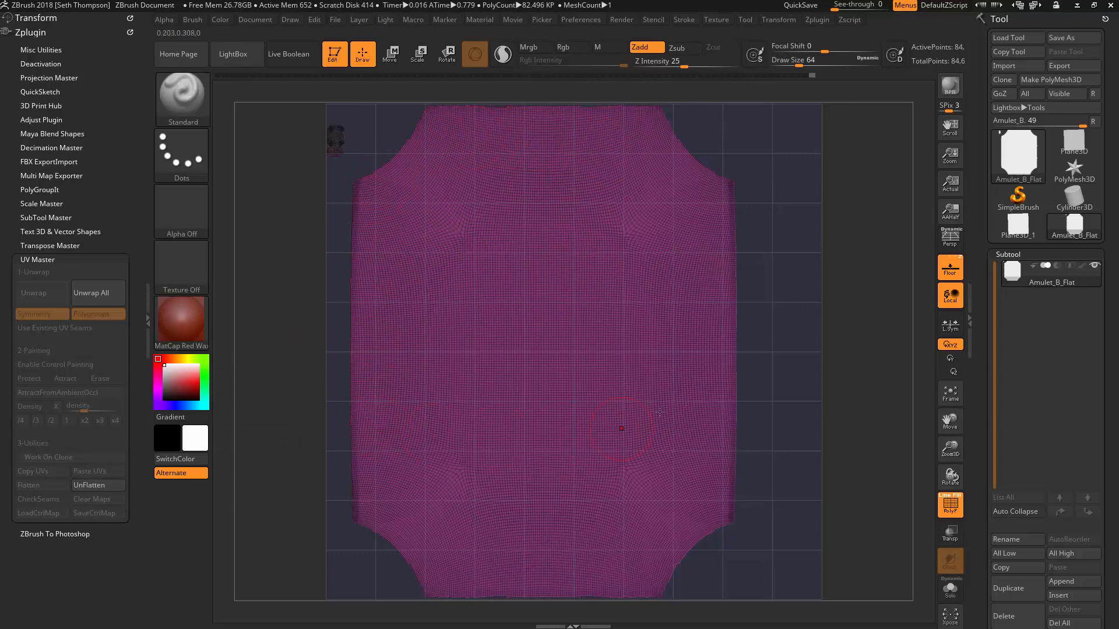
click(108, 488)
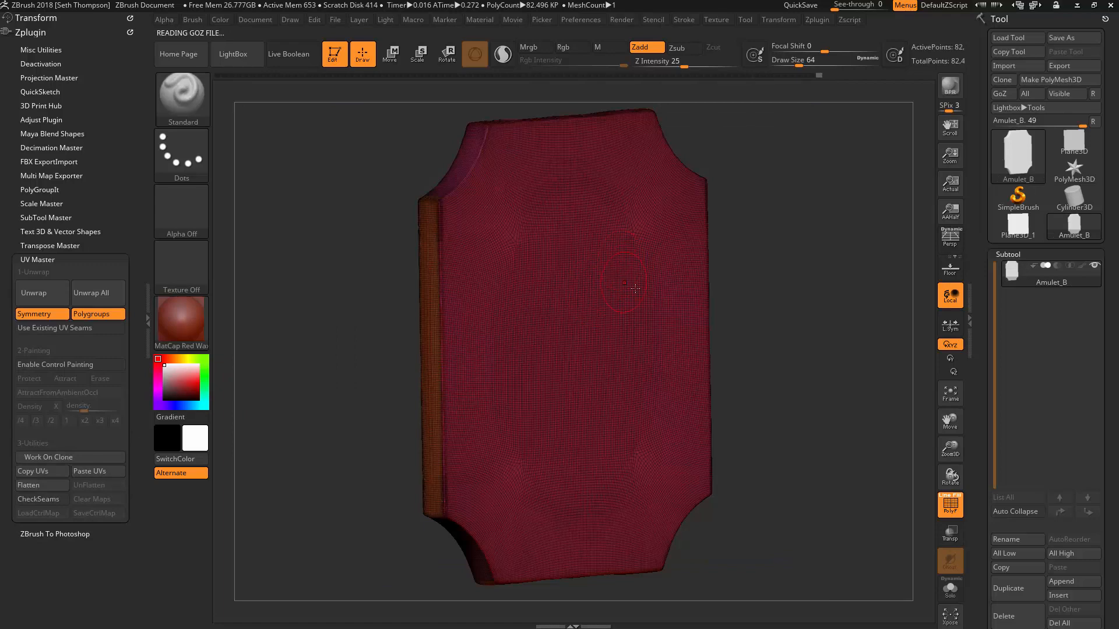
drag(347, 311, 590, 290)
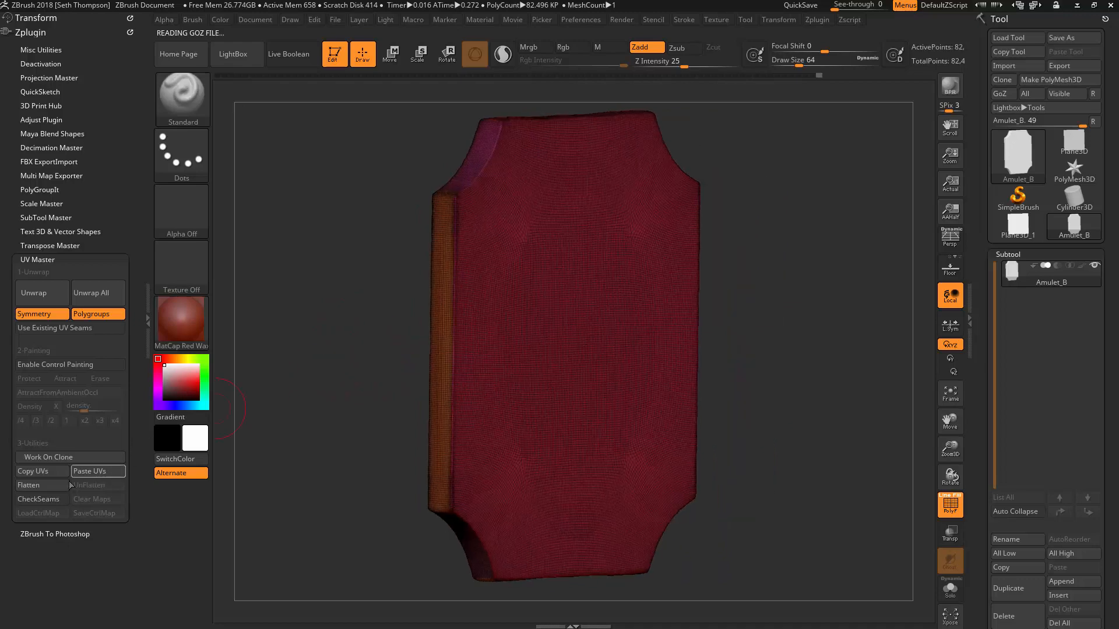
- Flatten the amulet's UVs, shift the flattened mesh horizontally with the gizmo, and unflatten it back into 3D
click(61, 484)
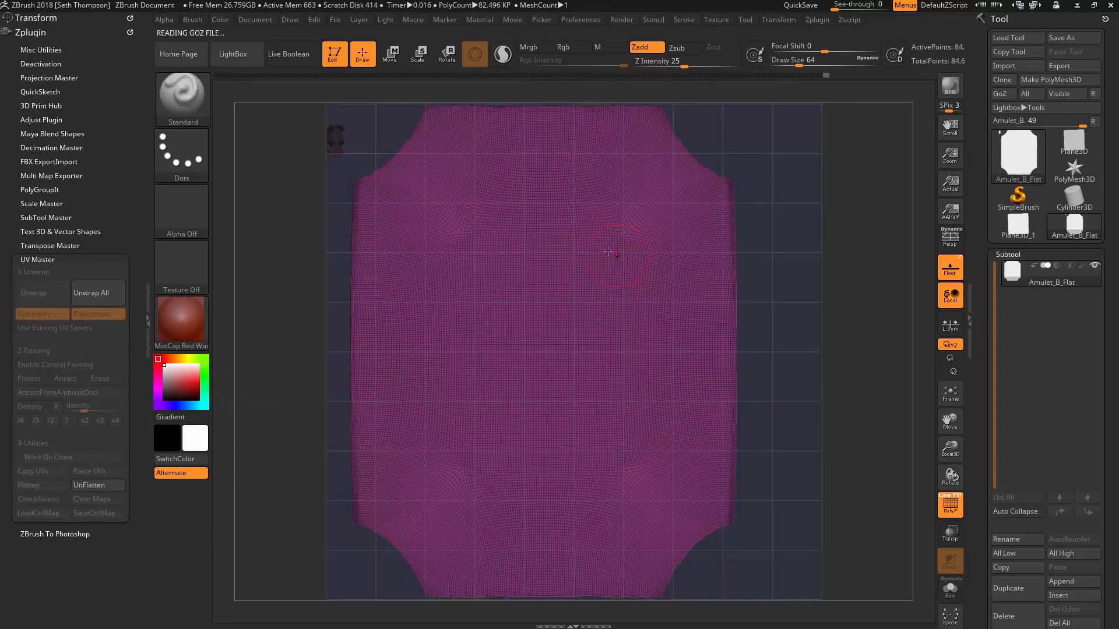
key(w)
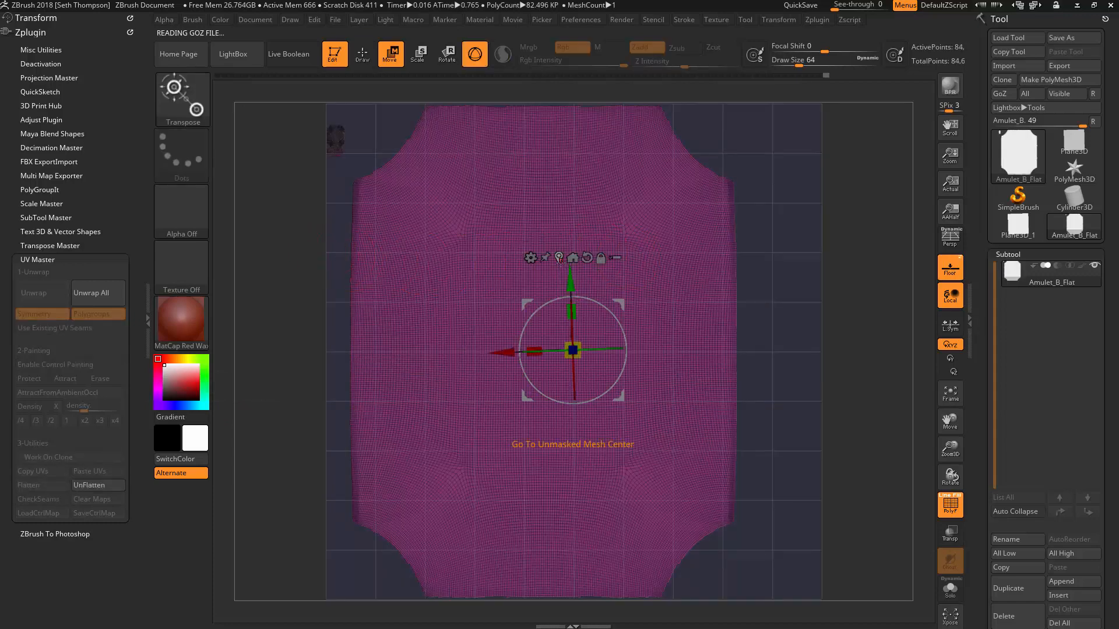
click(559, 258)
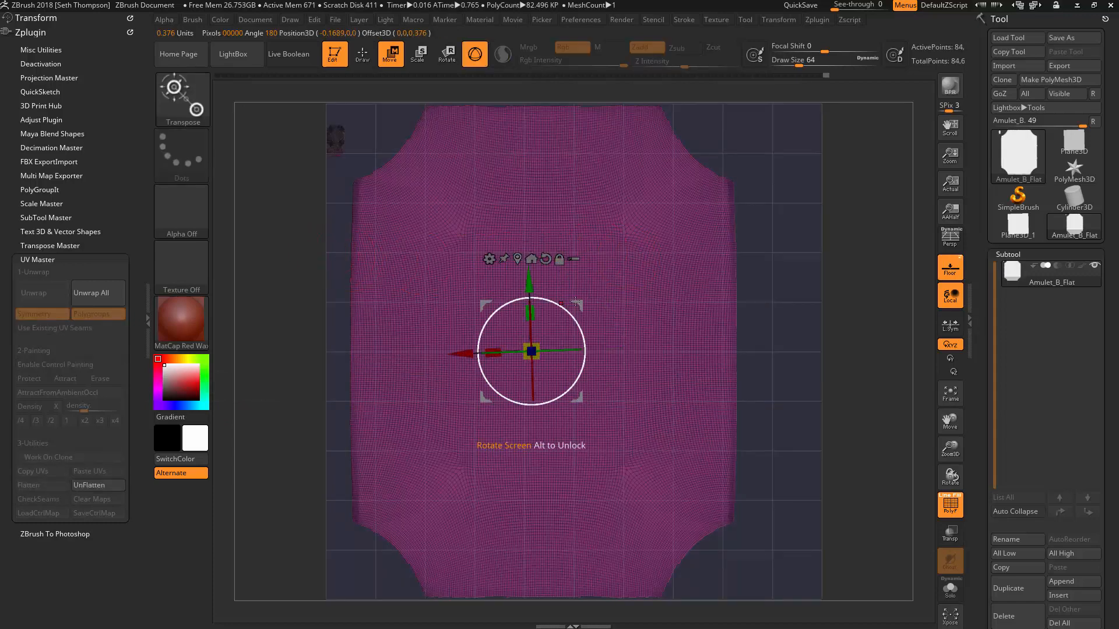
drag(583, 304, 624, 303)
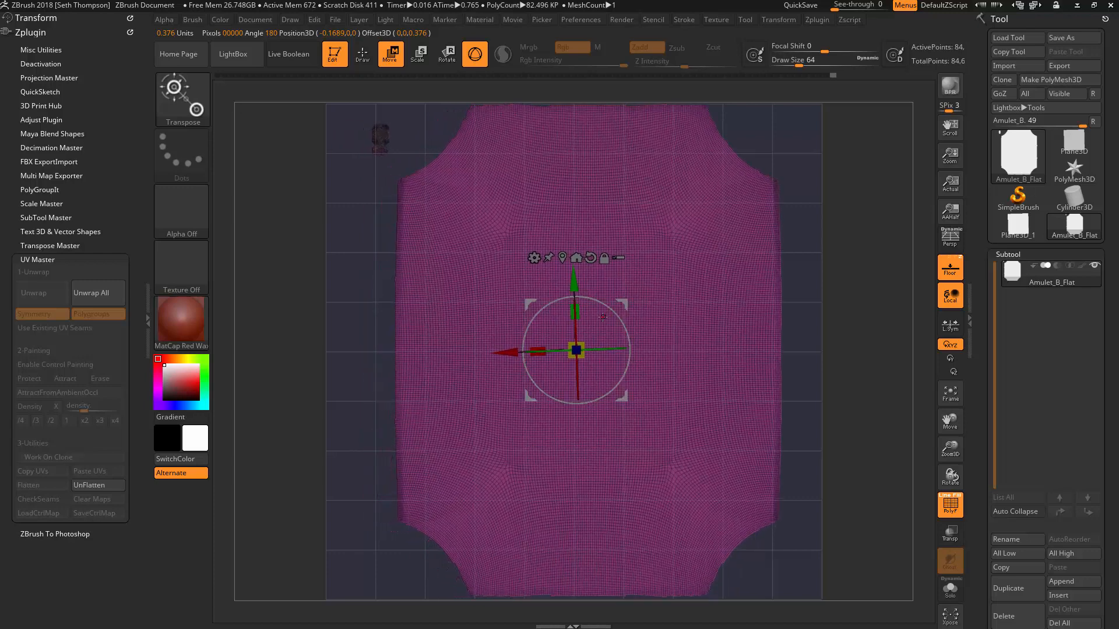
click(88, 485)
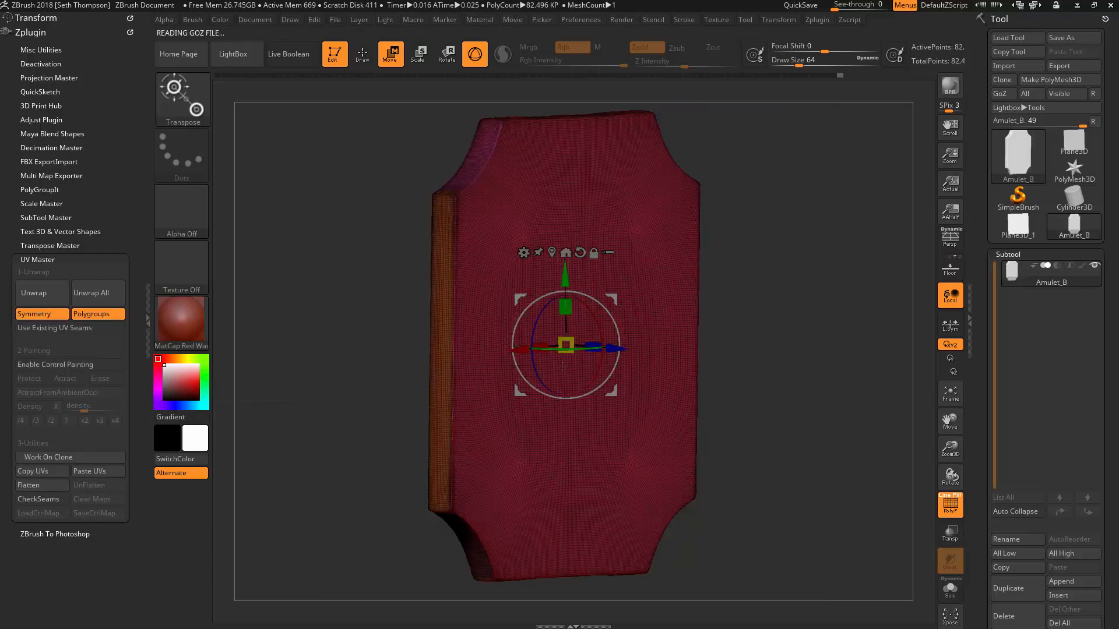
- Return from the transform gizmo to draw mode with the Standard brush
drag(807, 281, 836, 252)
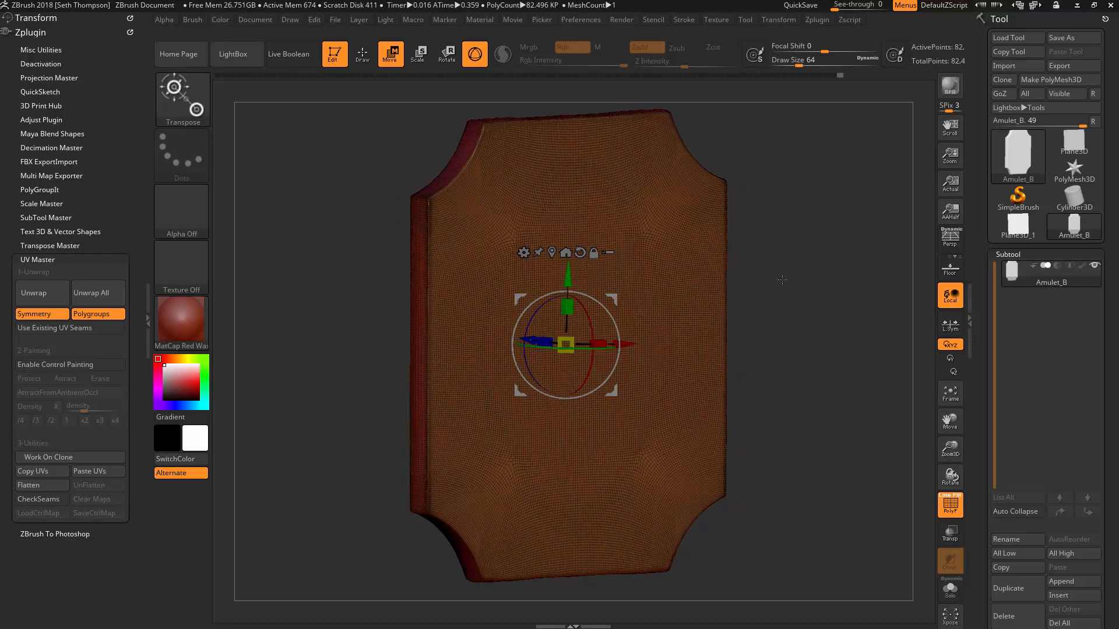
key(b)
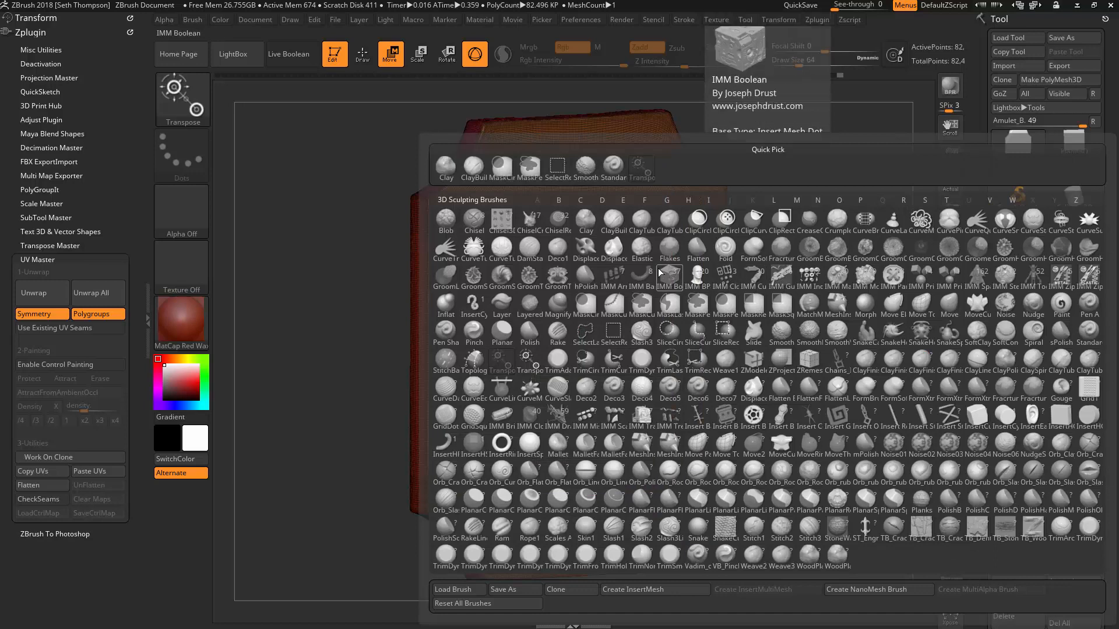
click(619, 171)
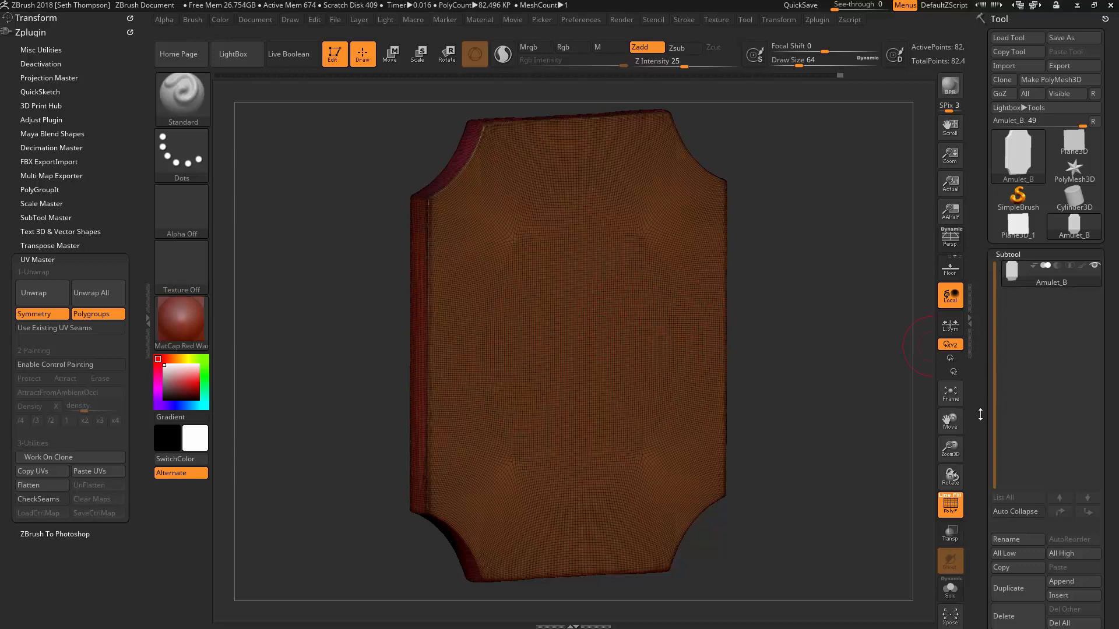
- Append a Sphere3D mesh to the amulet as a new subtool
drag(983, 414, 983, 356)
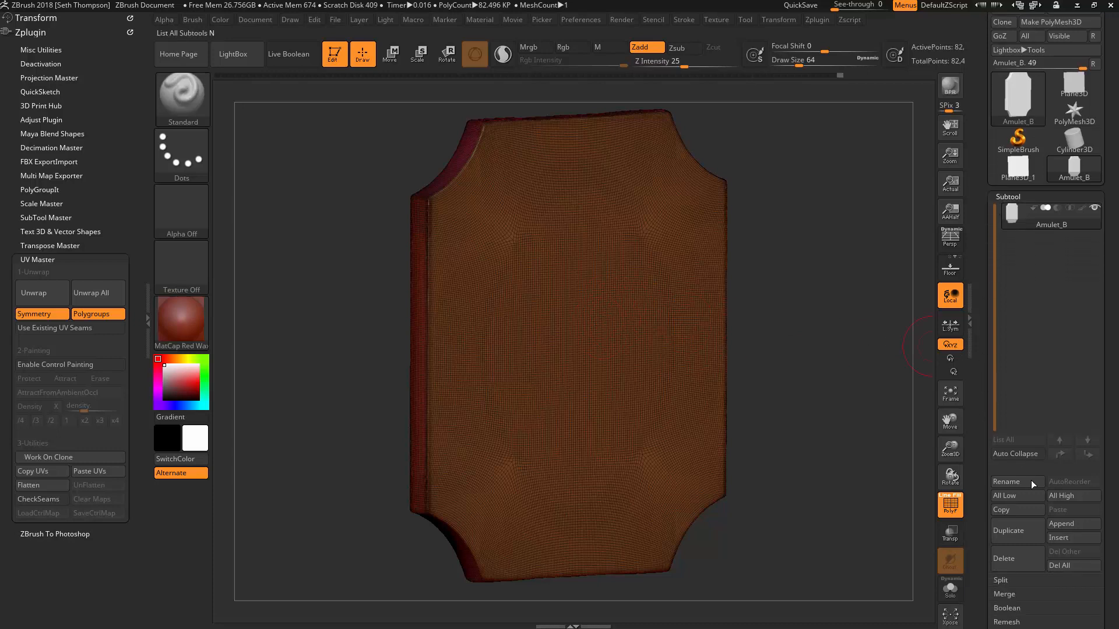
click(1074, 523)
click(563, 437)
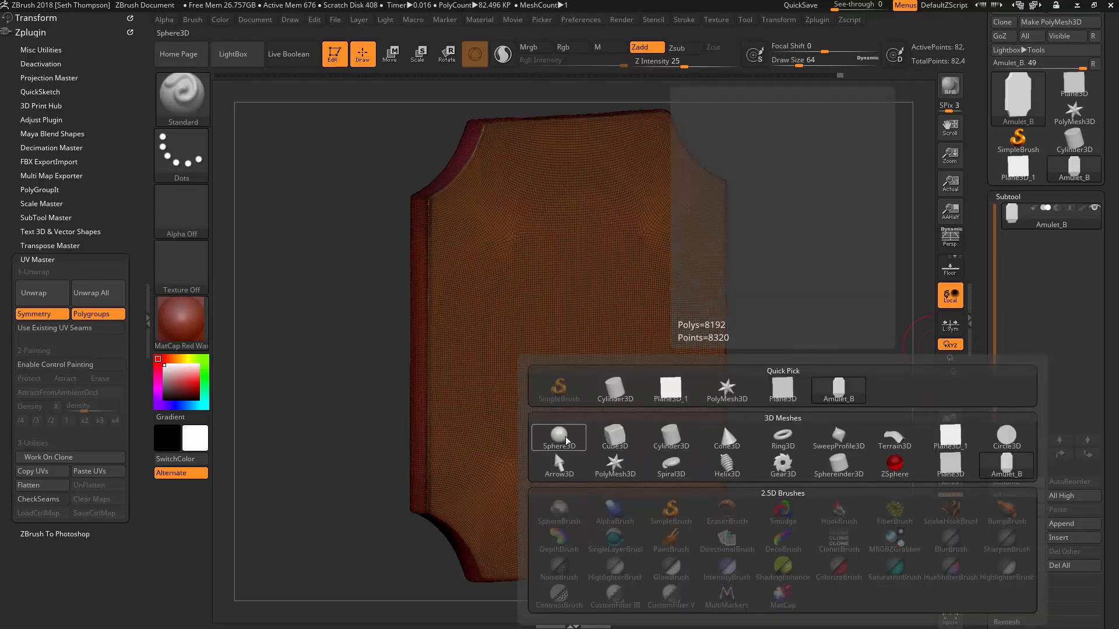
drag(869, 239, 834, 238)
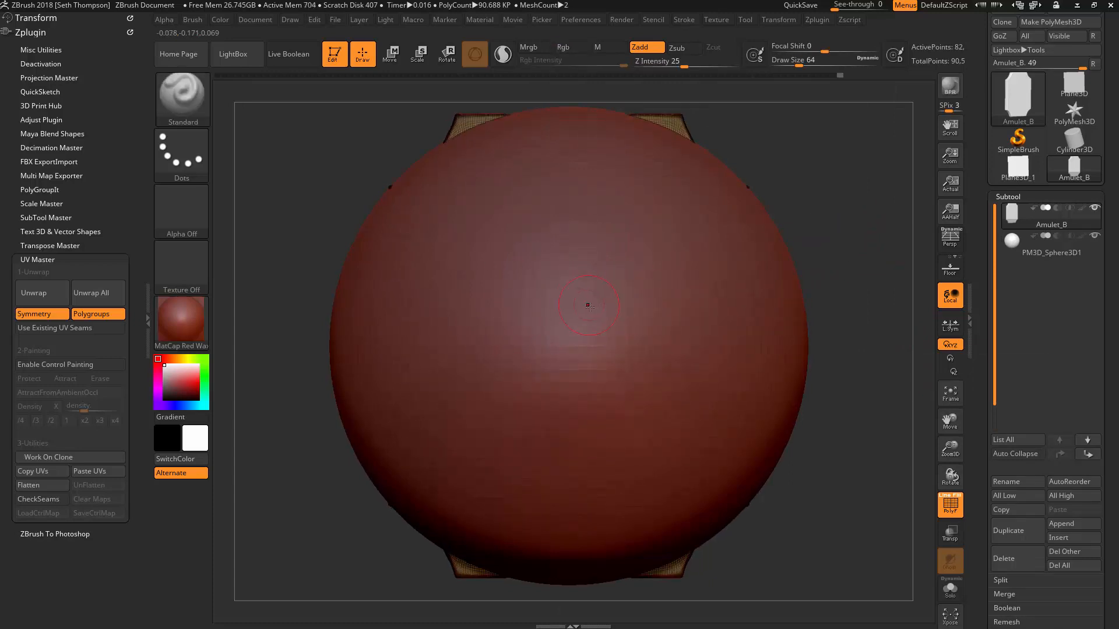
- Scale the sphere subtool down into an upright oval centred on the amulet's face
click(1028, 240)
key(w)
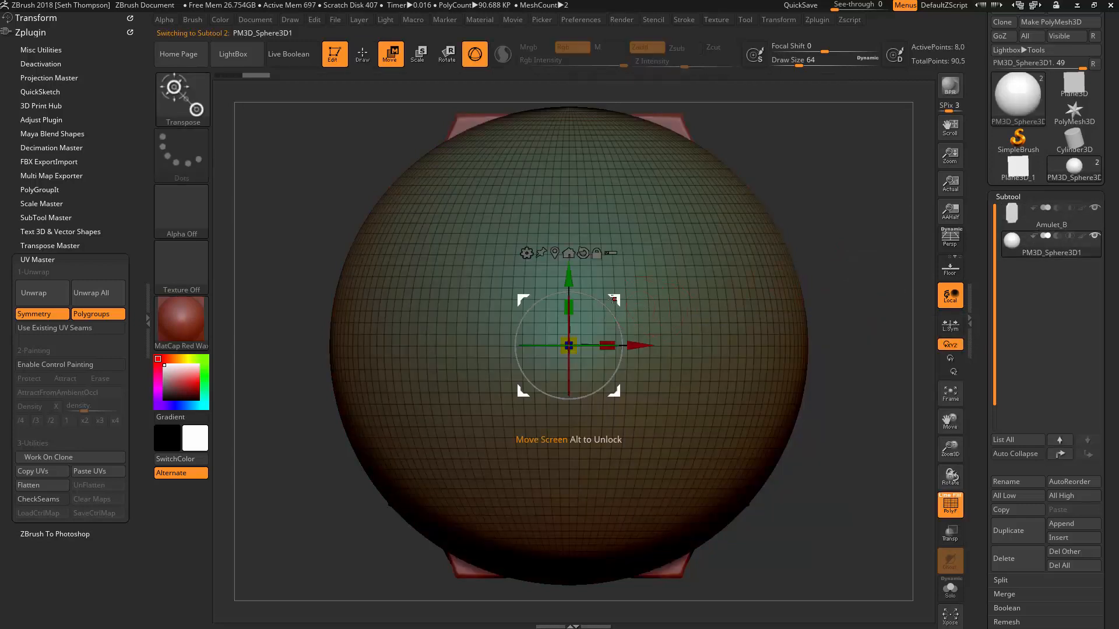
drag(569, 346, 631, 318)
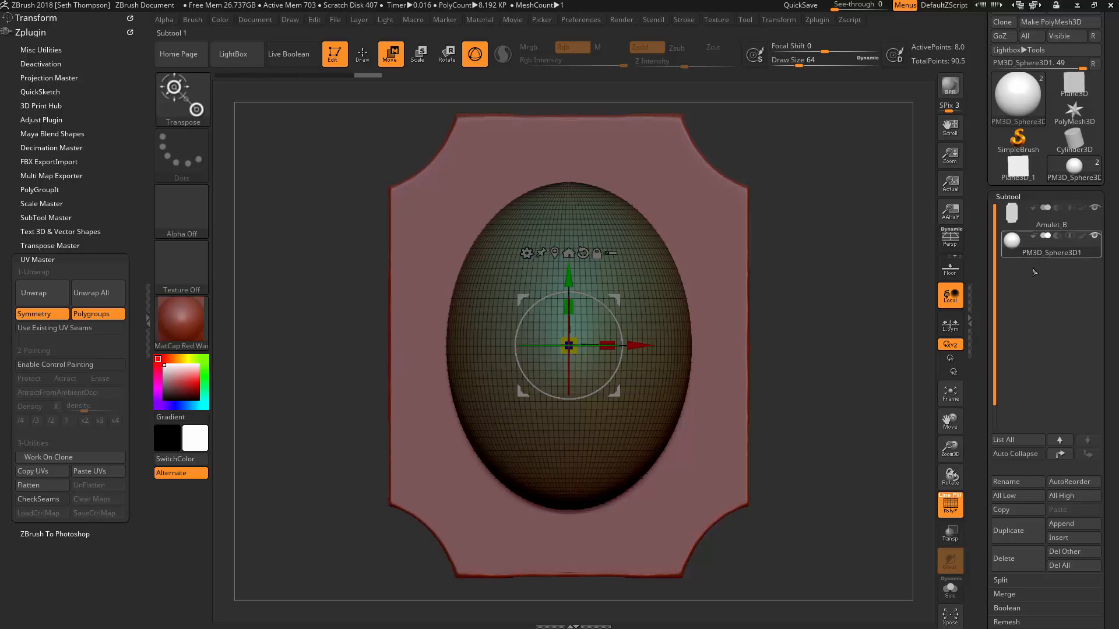
- Hide the sphere subtool and make Amulet_B active with the Standard brush
click(1097, 227)
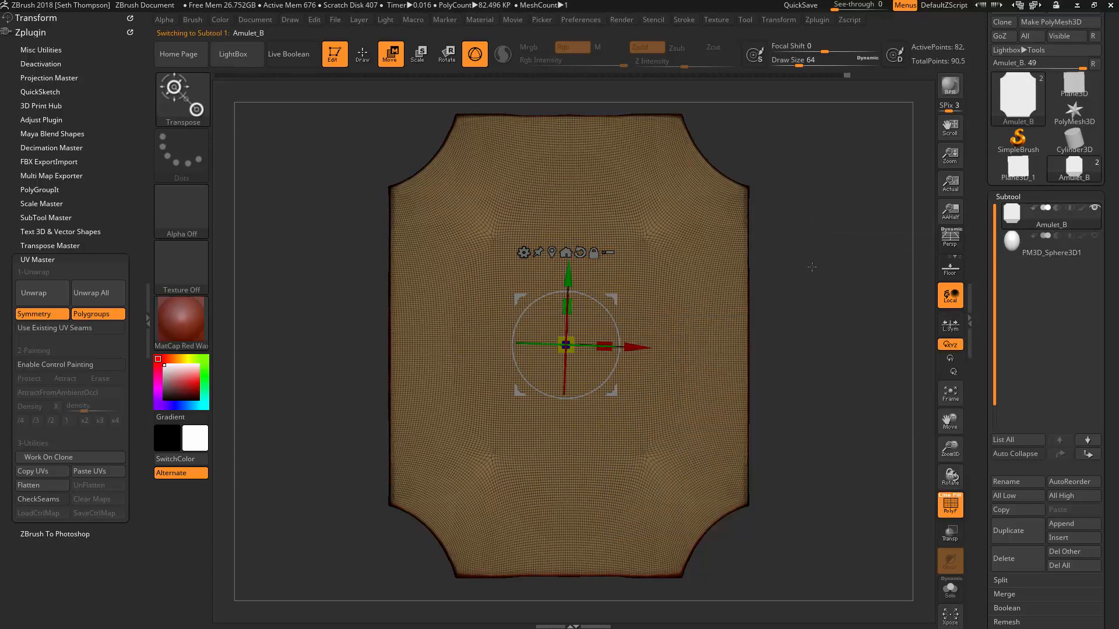
key(b)
key(s)
key(t)
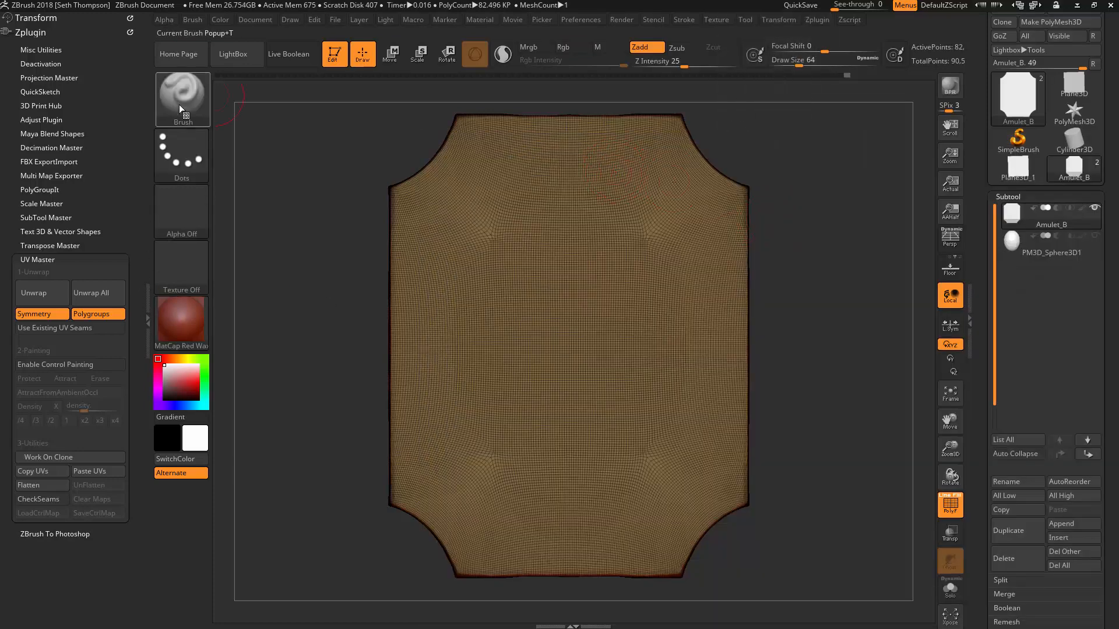
- Collapse the plugin tray, turn off the polyframe display, and review the symmetry settings for the amulet
click(148, 323)
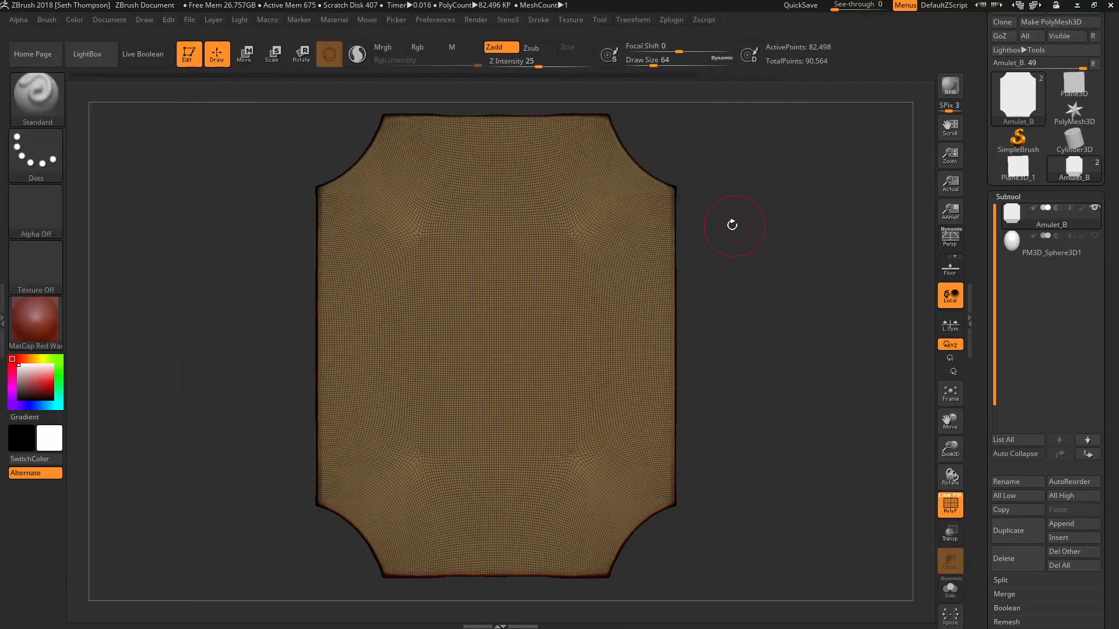
key(shift+f)
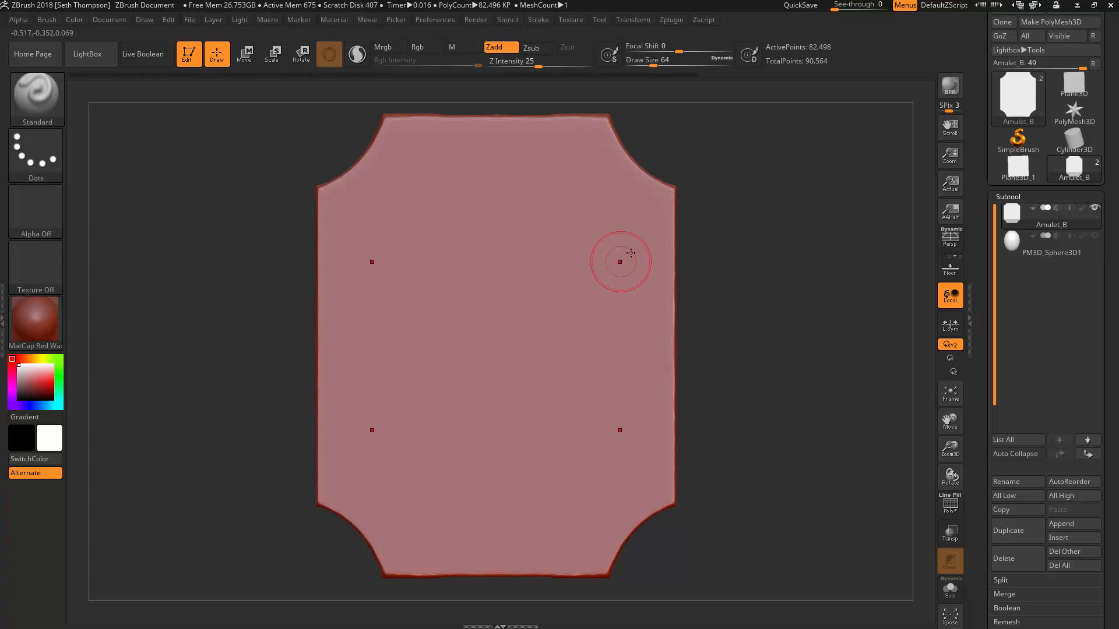
click(634, 20)
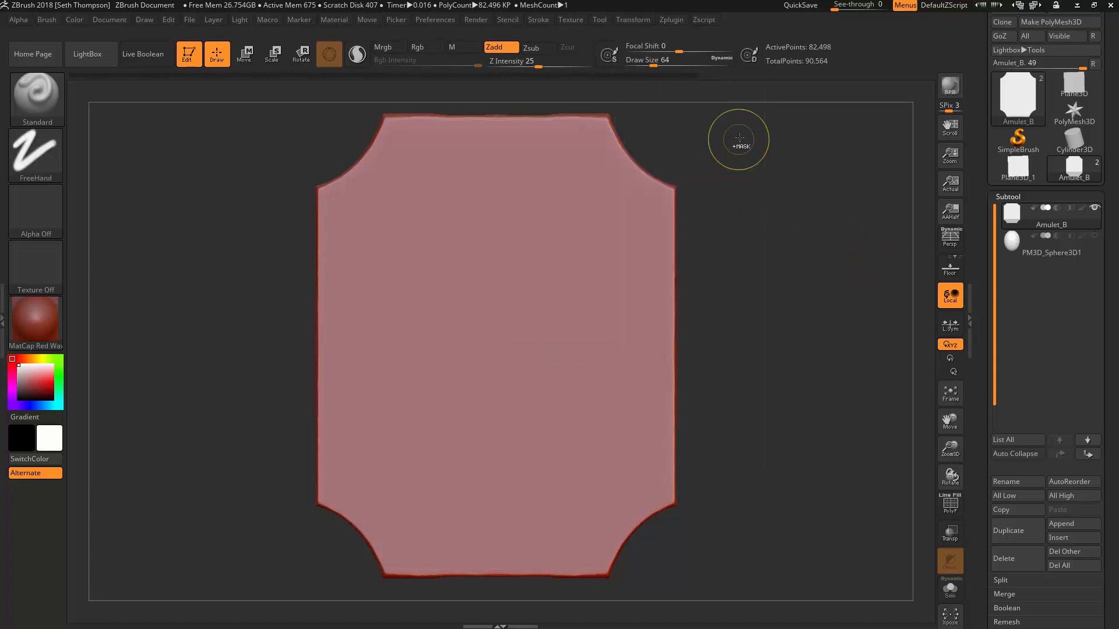
- Test a mask along the amulet's side edges, clear it, and subdivide the amulet mesh three times
ctrl+drag(746, 137, 657, 542)
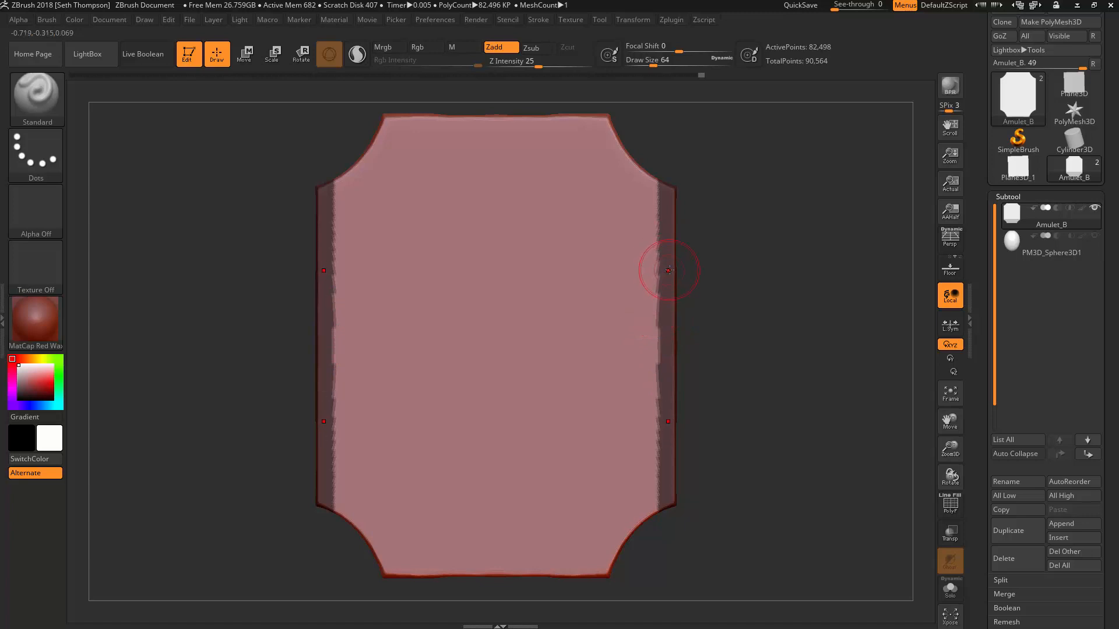
ctrl+click(728, 251)
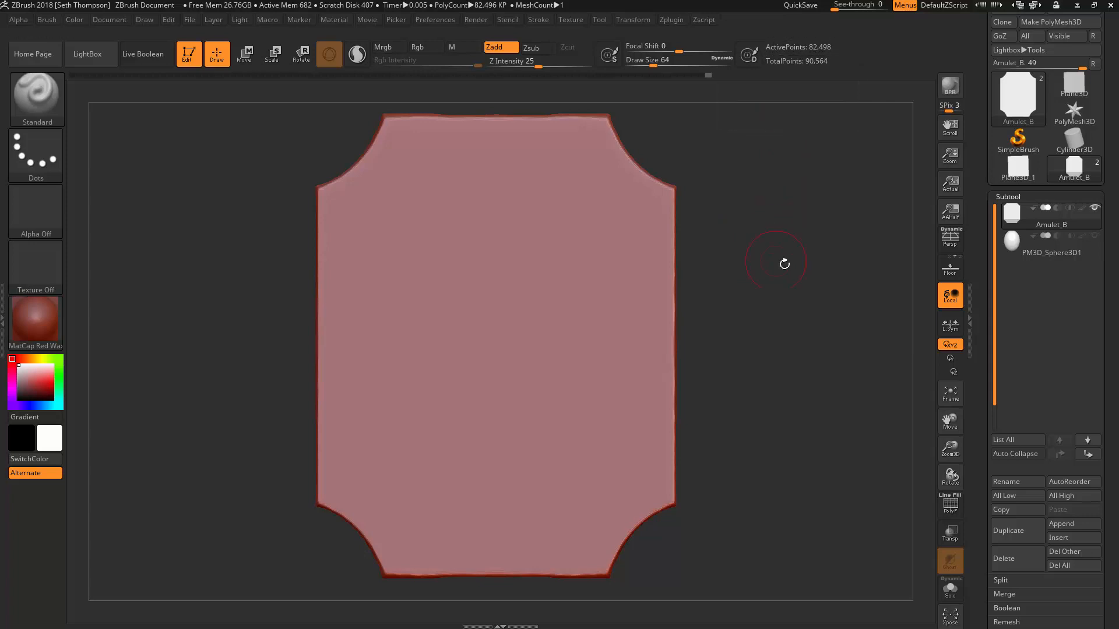
key(ctrl+d)
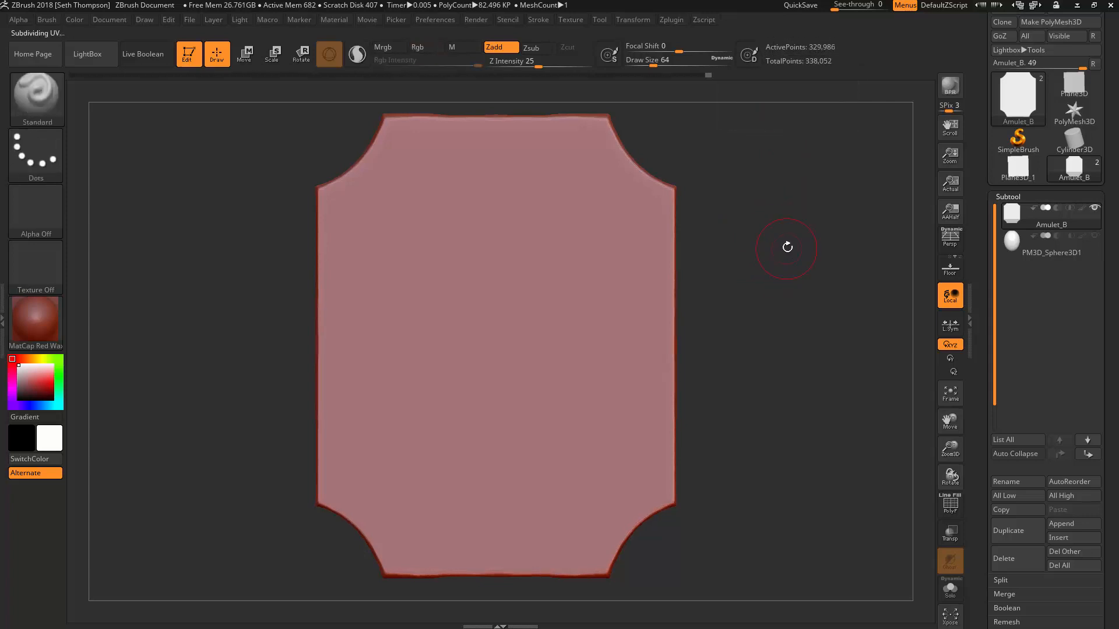
key(ctrl+d)
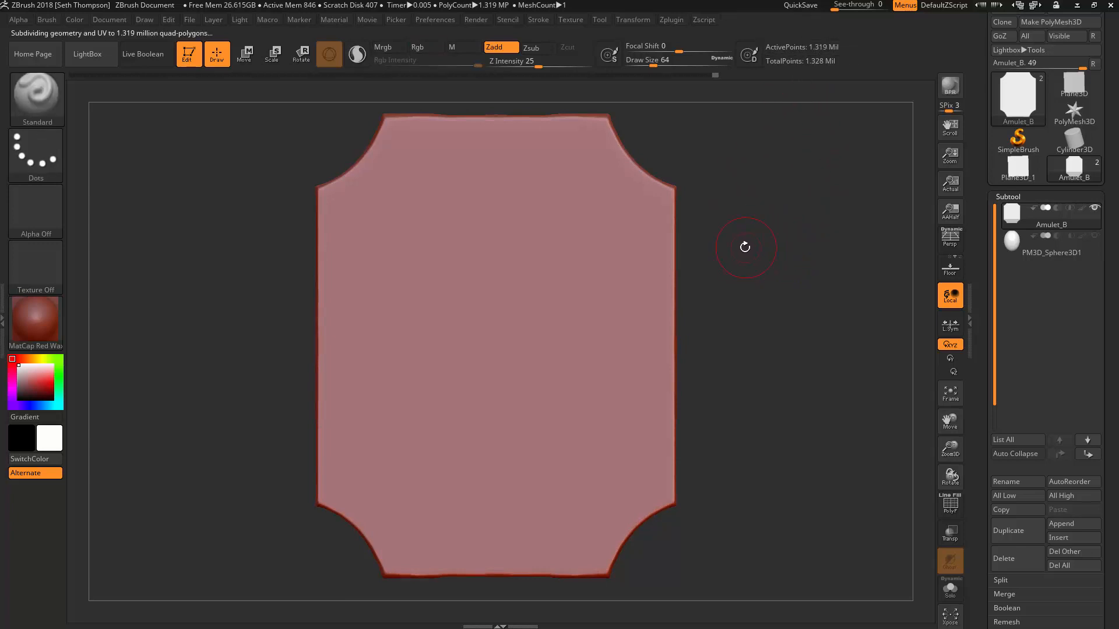
key(ctrl)
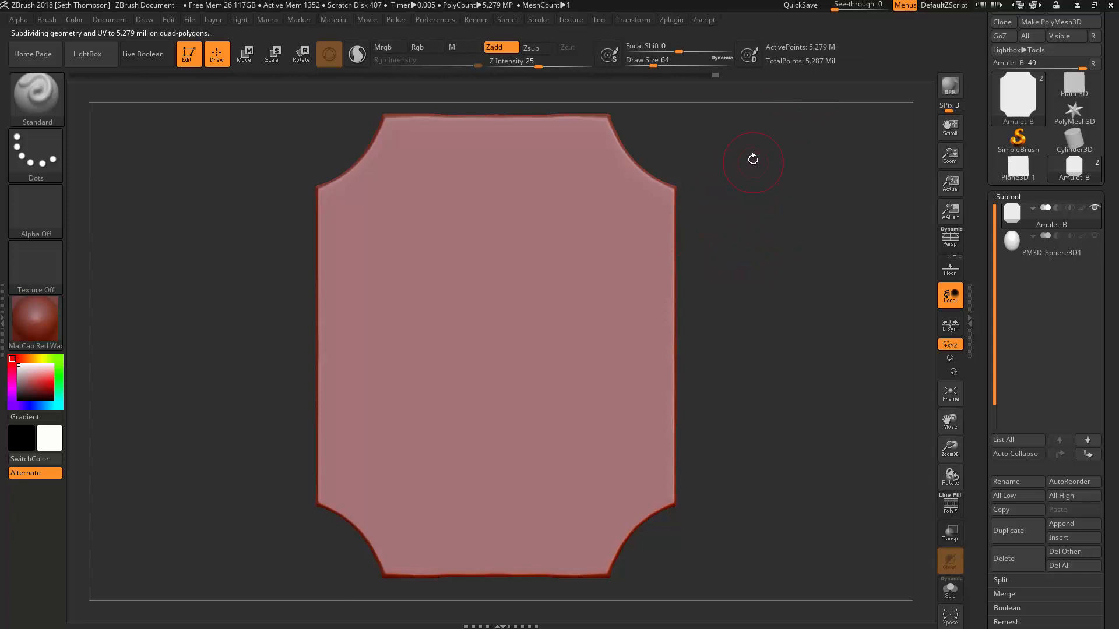
- Mask narrow straight strips along the amulet's side, top and bottom edges, and check the reference image with See-through at 100
mouse_move(760, 154)
ctrl+mouse_down()
mouse_move(699, 292)
mouse_move(674, 525)
mouse_move(659, 548)
ctrl+mouse_up()
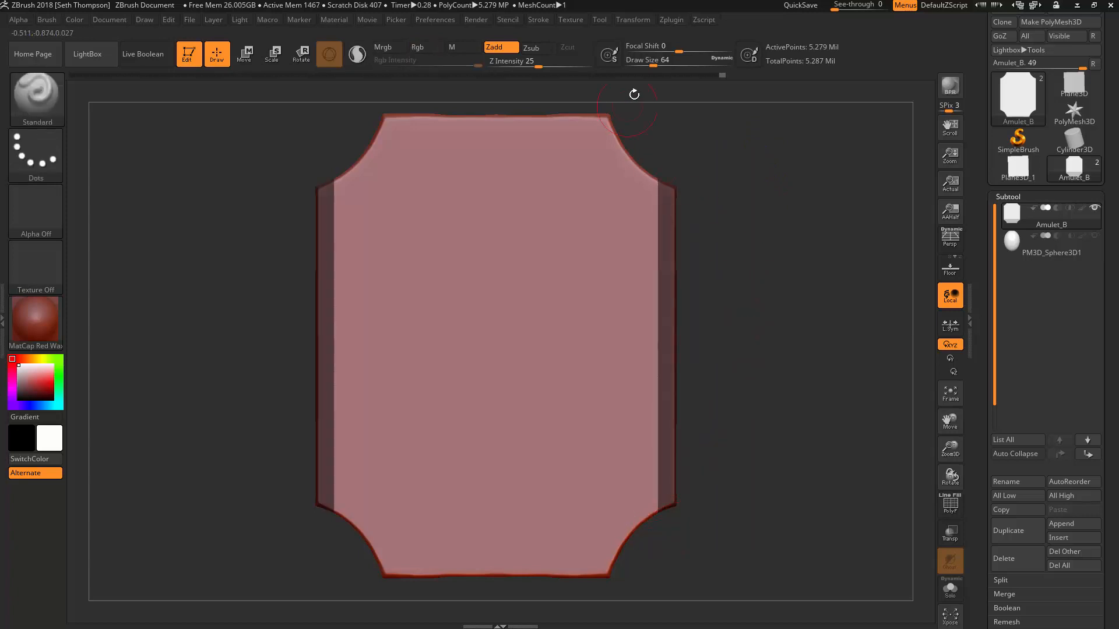
ctrl+drag(675, 85, 349, 133)
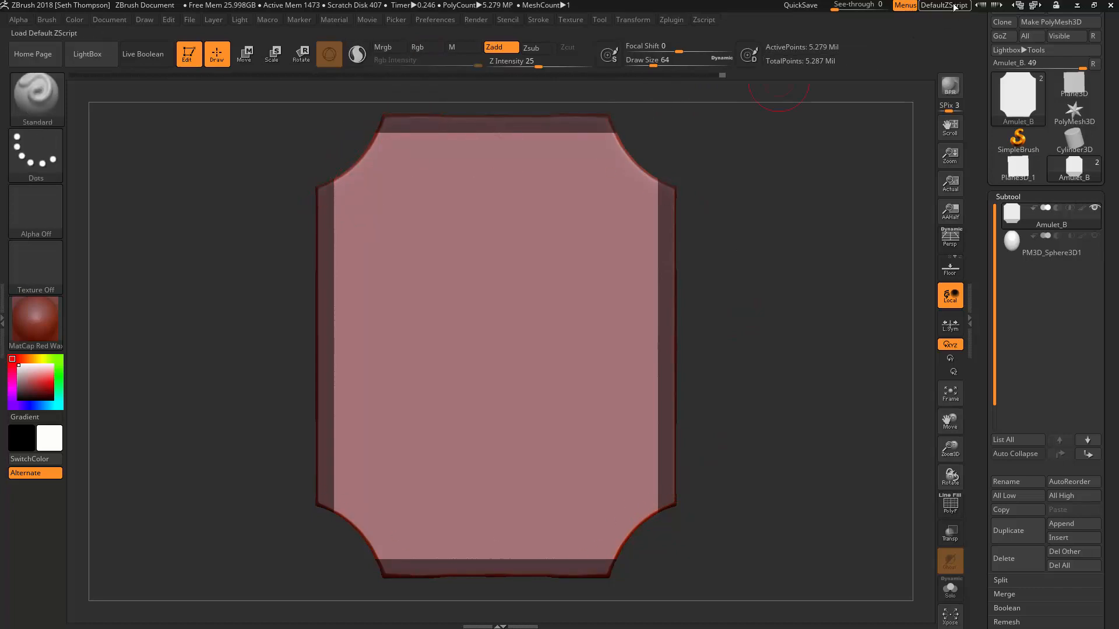
drag(839, 10, 882, 11)
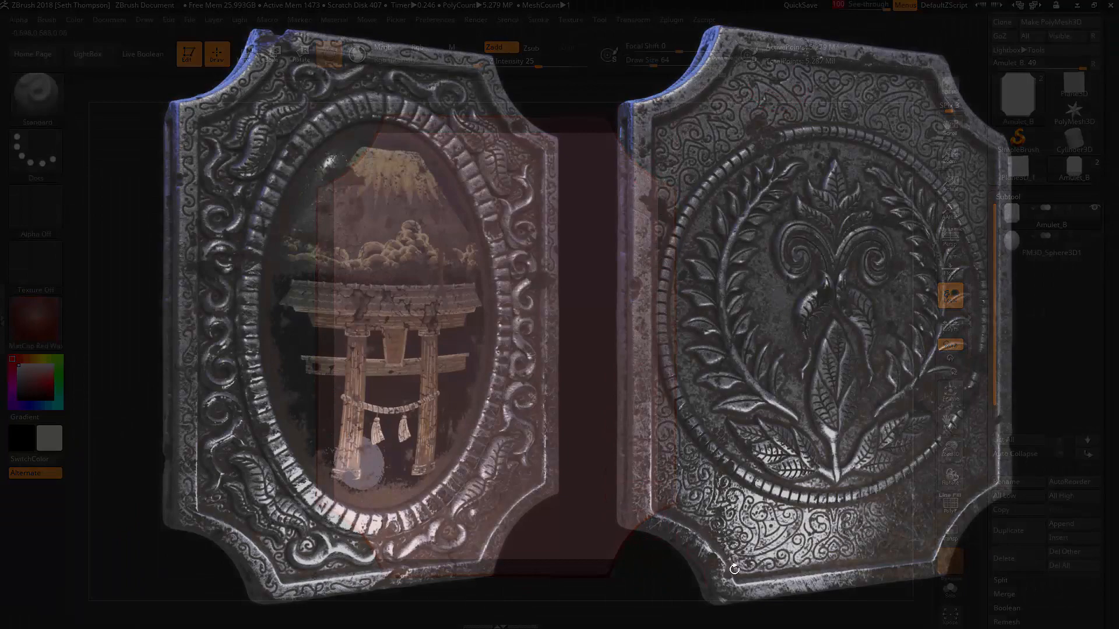
drag(882, 10, 829, 7)
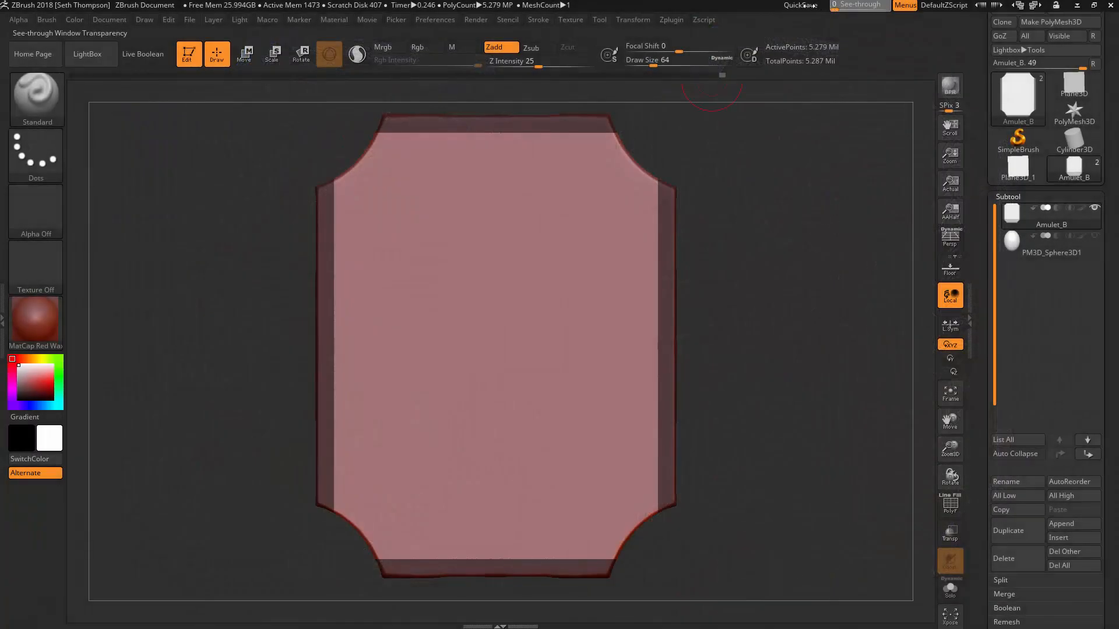
- Mask the amulet's concave corners with the MaskCircle brush to complete the even border around the face
alt+drag(728, 172, 772, 239)
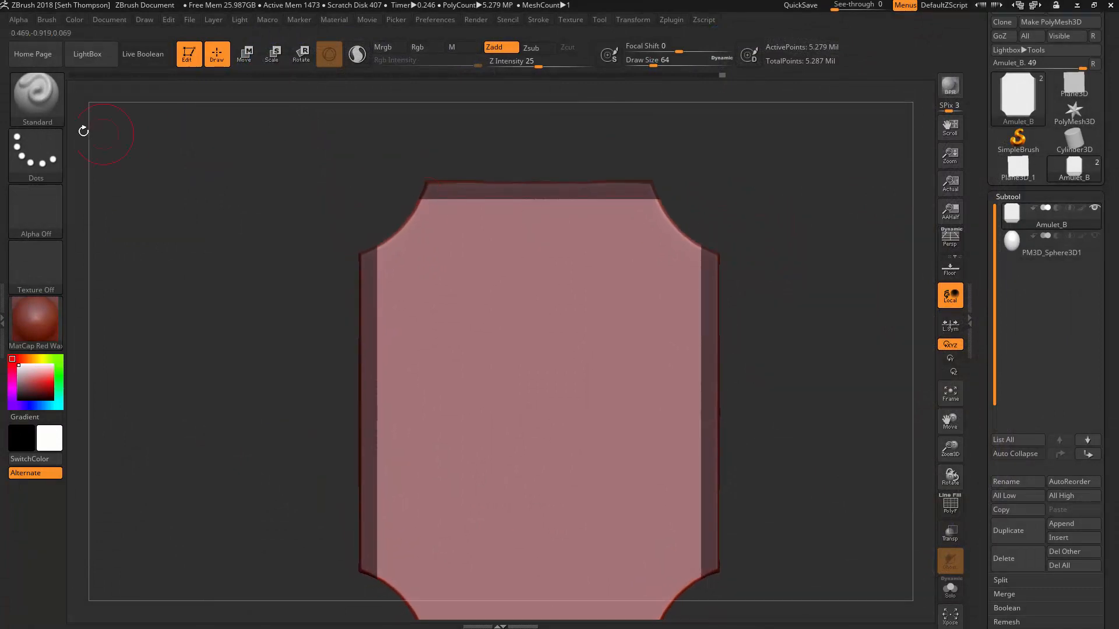
ctrl+click(47, 100)
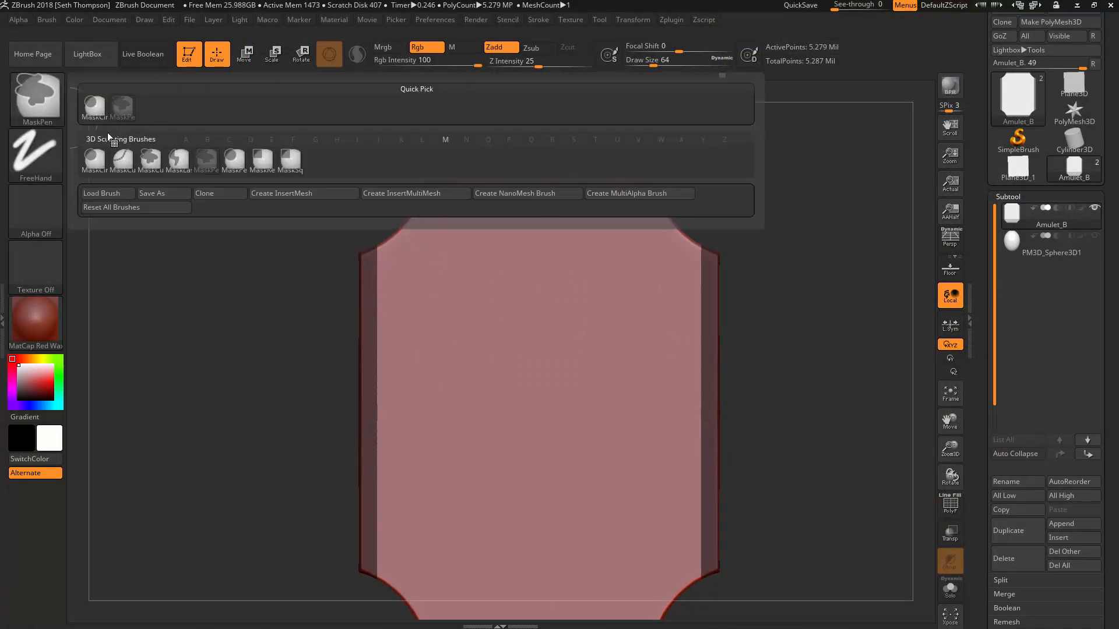
click(96, 164)
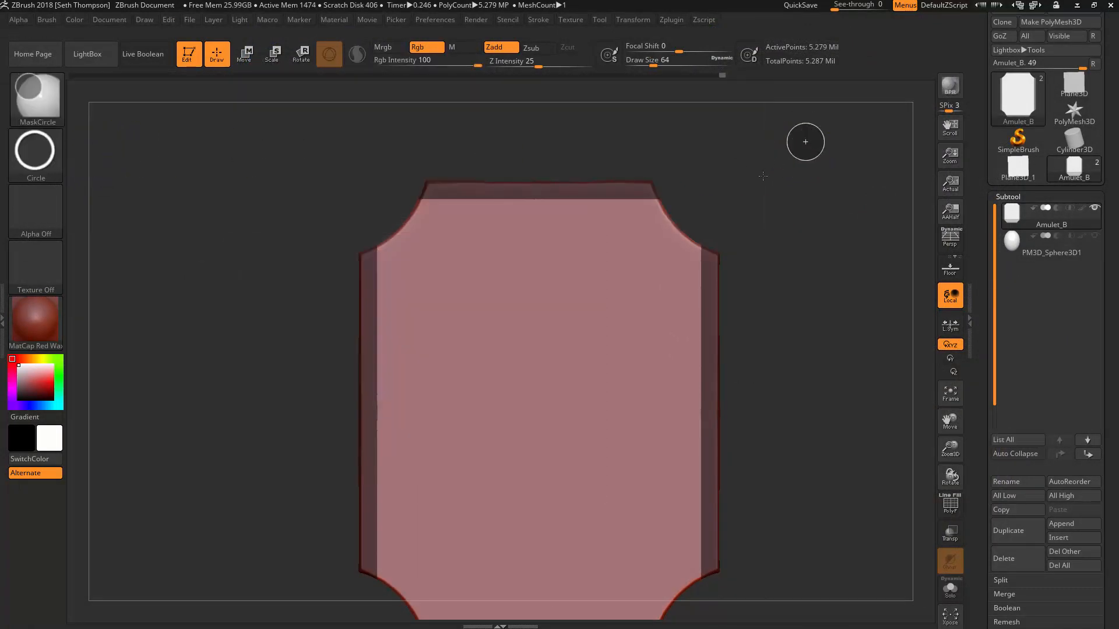
ctrl+drag(763, 175, 623, 258)
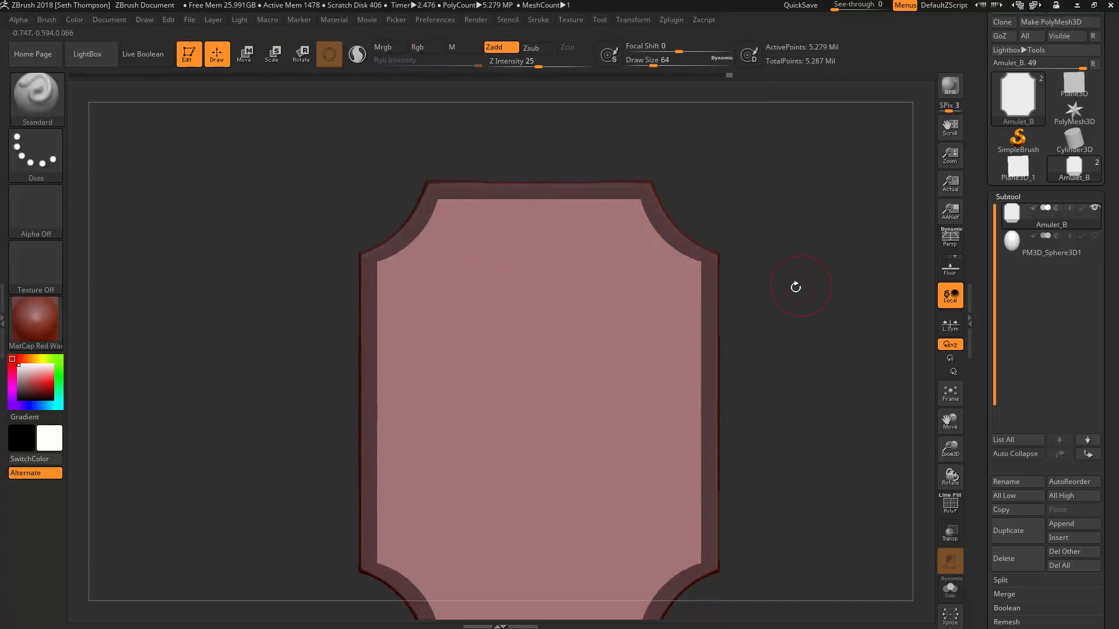
- Compare the border mask's inner edge blurred and sharpened at the upper corner, and leave it slightly blurred
drag(796, 288, 803, 238)
mouse_move(807, 226)
alt+mouse_down()
mouse_move(782, 218)
mouse_move(862, 213)
mouse_move(799, 327)
mouse_move(756, 217)
mouse_move(799, 150)
mouse_move(797, 165)
alt+mouse_up()
alt+right_drag(797, 164, 714, 306)
ctrl+right_drag(824, 156, 742, 174)
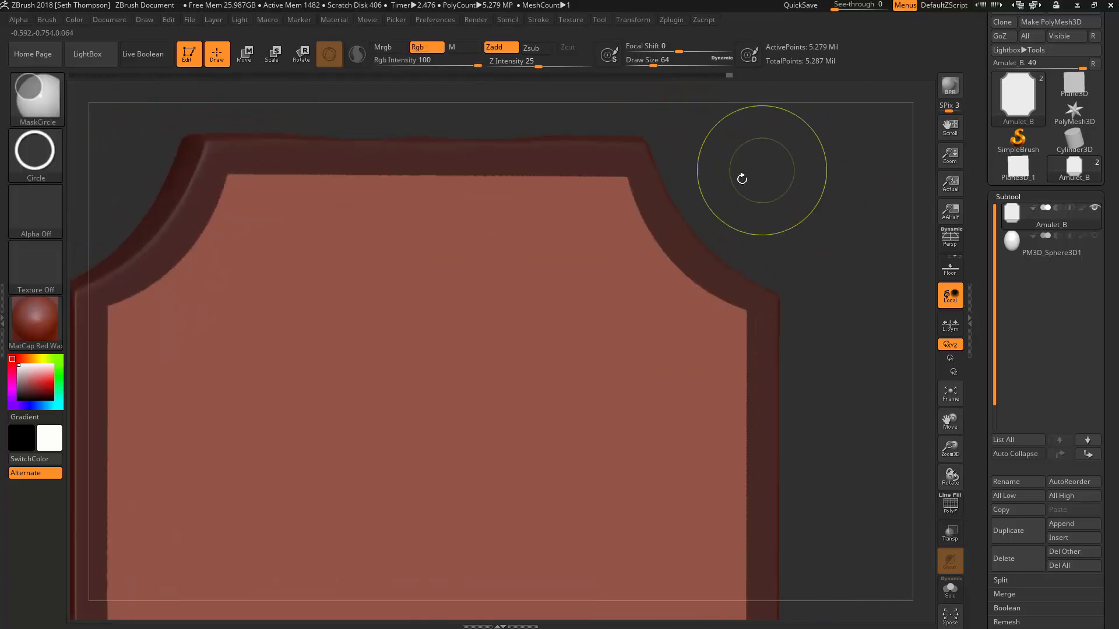
key(ctrl)
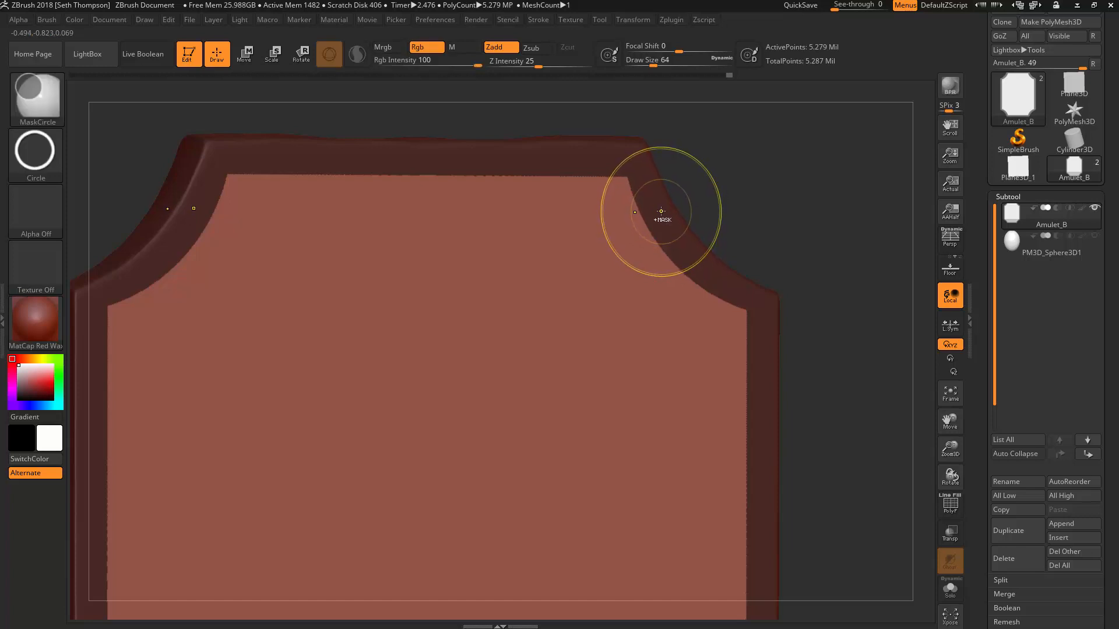
ctrl+click(658, 216)
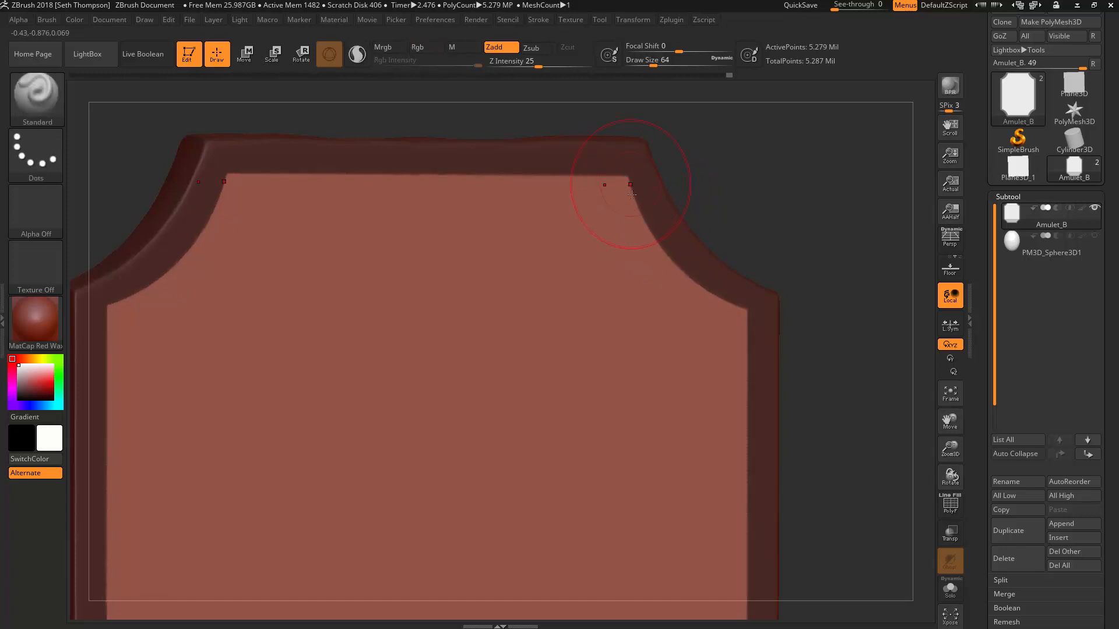
ctrl+alt+click(670, 217)
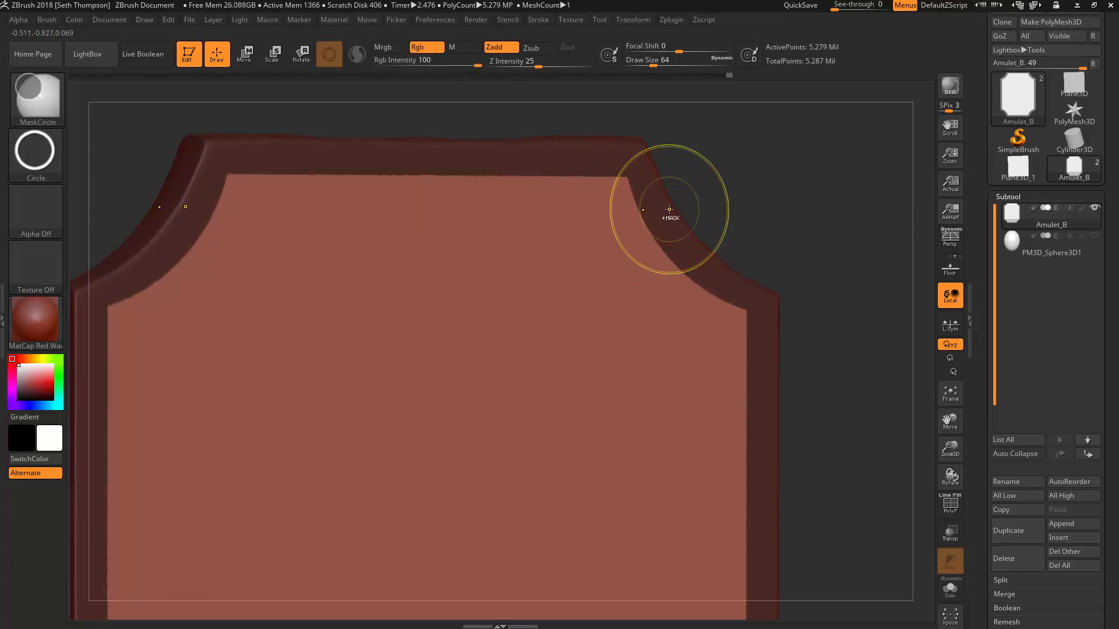
ctrl+click(671, 213)
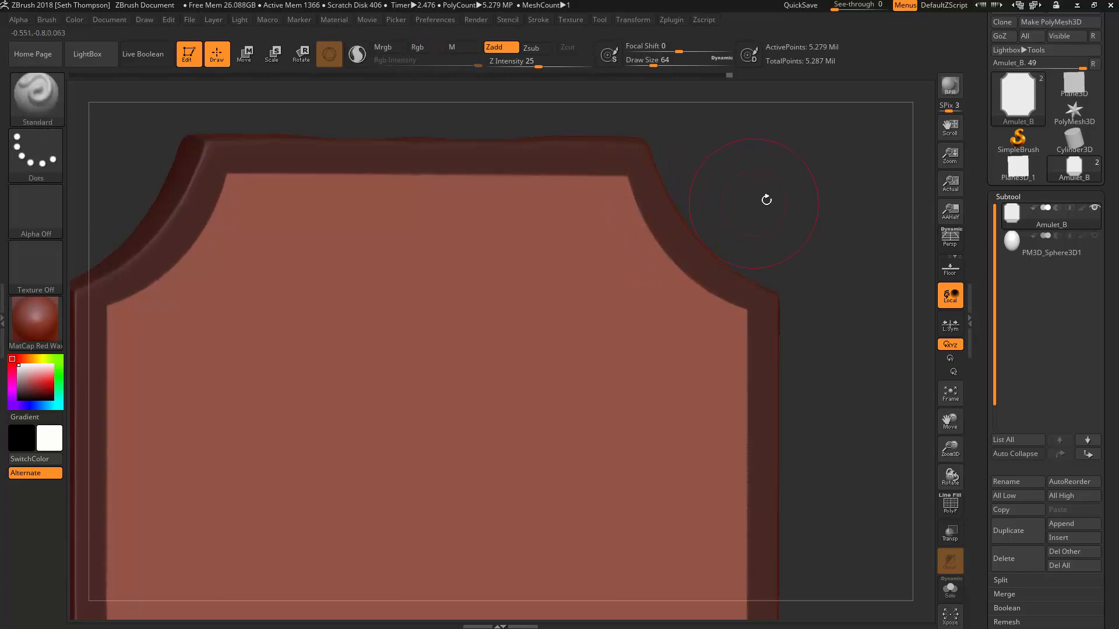
- Invert the mask so the amulet's inner face is protected, and activate the Move gizmo
drag(804, 188, 789, 190)
ctrl+right_drag(804, 197, 704, 169)
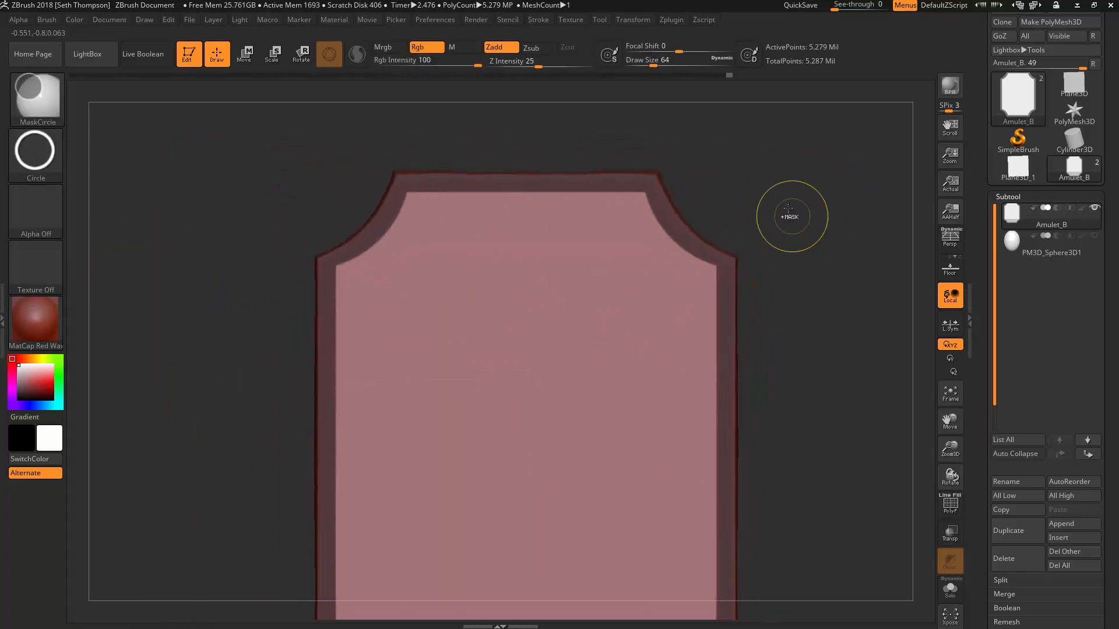
mouse_move(791, 217)
ctrl+right_down()
mouse_move(716, 192)
mouse_move(723, 205)
ctrl+right_up()
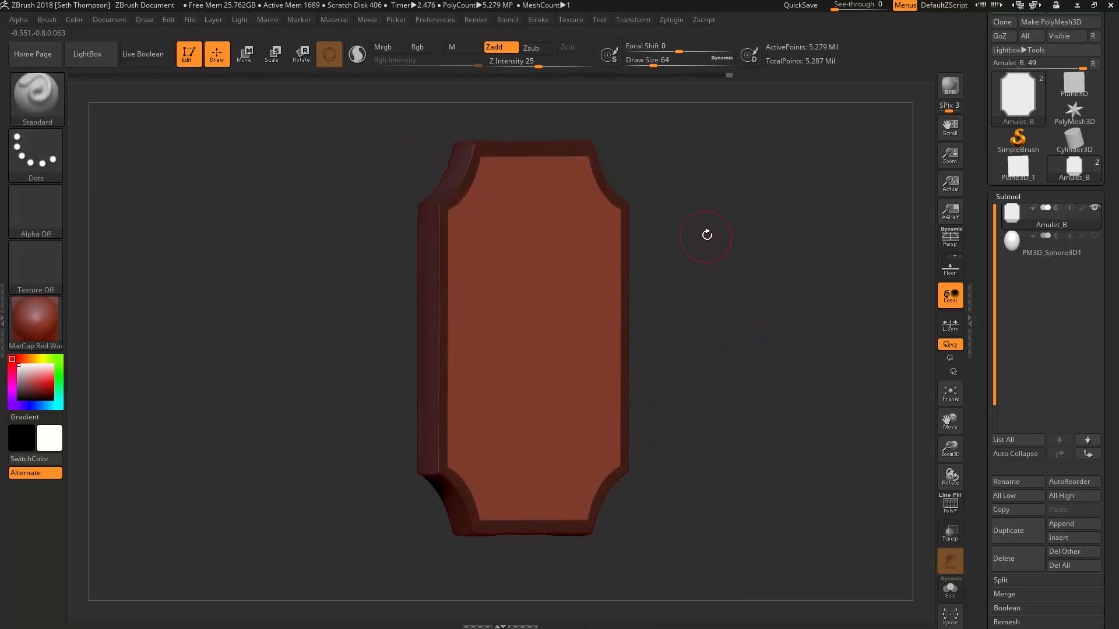
ctrl+click(707, 236)
mouse_move(725, 213)
ctrl+right_down()
mouse_move(751, 228)
mouse_move(792, 208)
mouse_move(757, 232)
ctrl+right_up()
key(w)
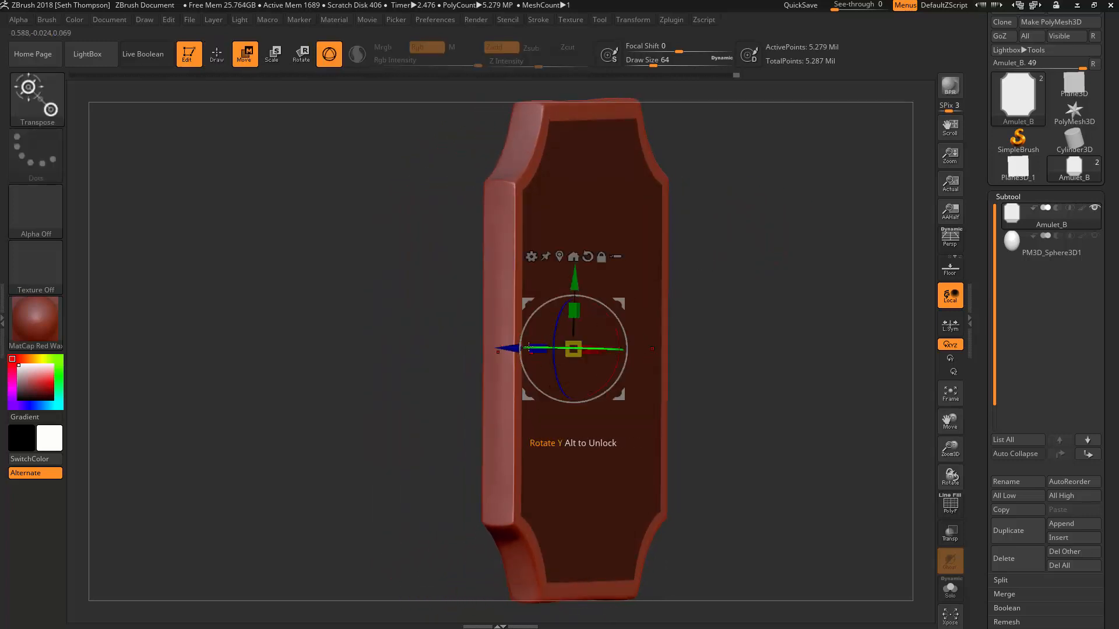
drag(528, 347, 664, 193)
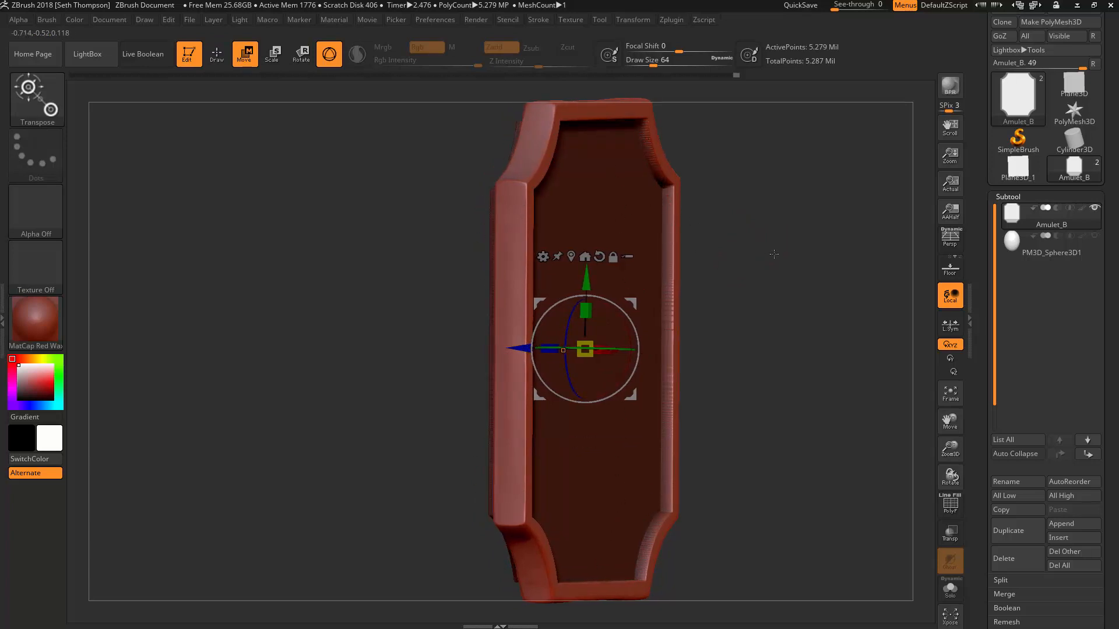
mouse_move(774, 254)
right_down()
mouse_move(816, 248)
mouse_move(764, 248)
right_up()
key(ctrl+z)
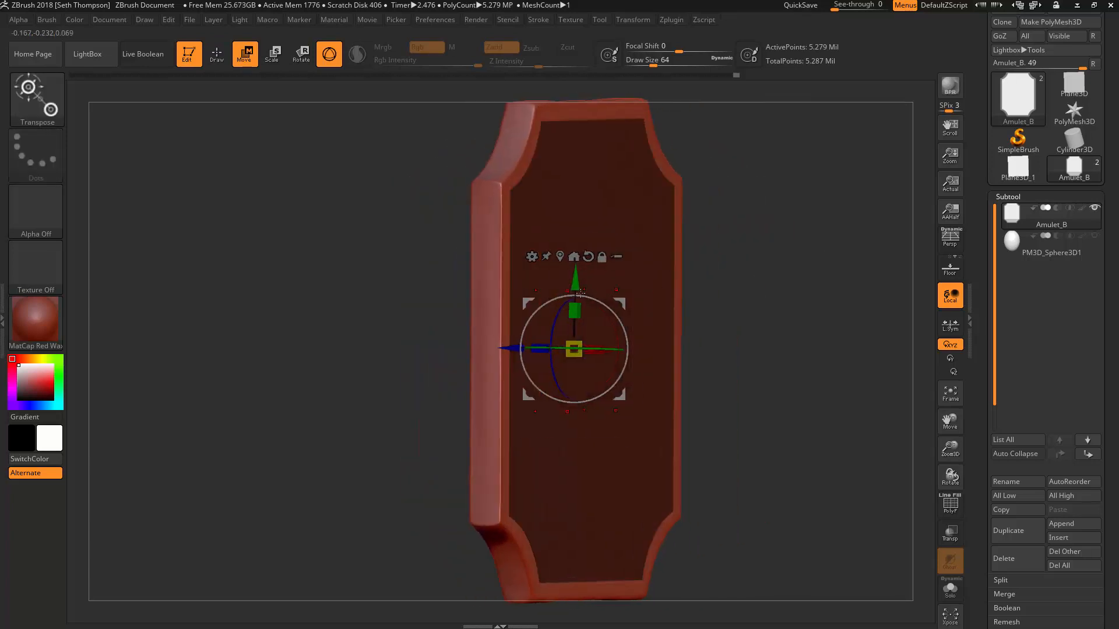
- Scale the unmasked border thicker along the amulet's depth, and invert the mask to scale the inner face thinner
drag(539, 348, 425, 347)
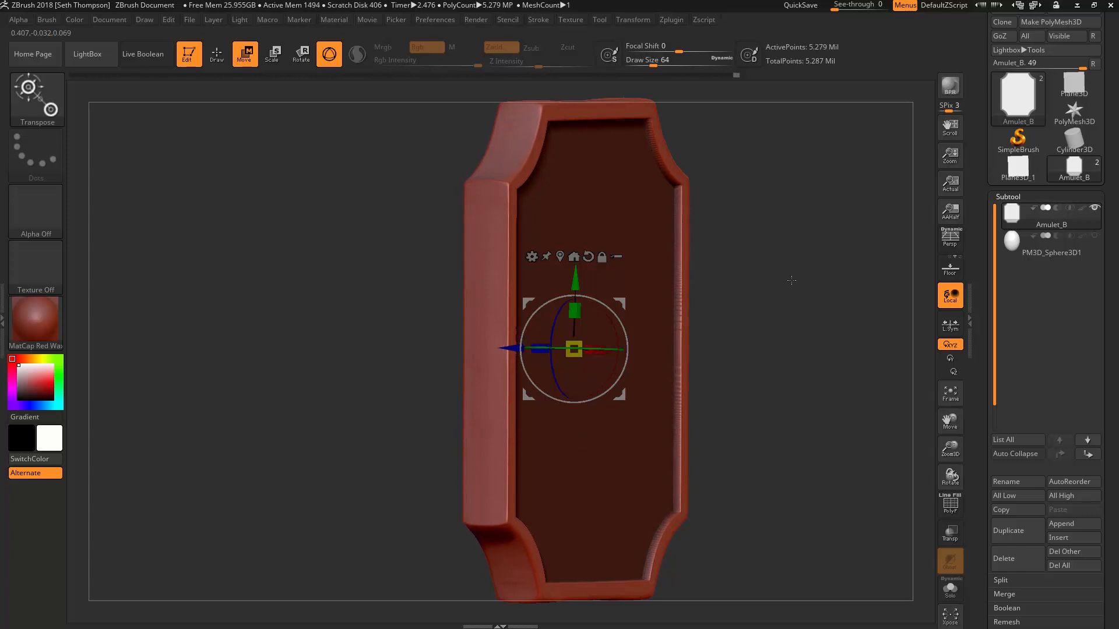
drag(819, 247, 800, 271)
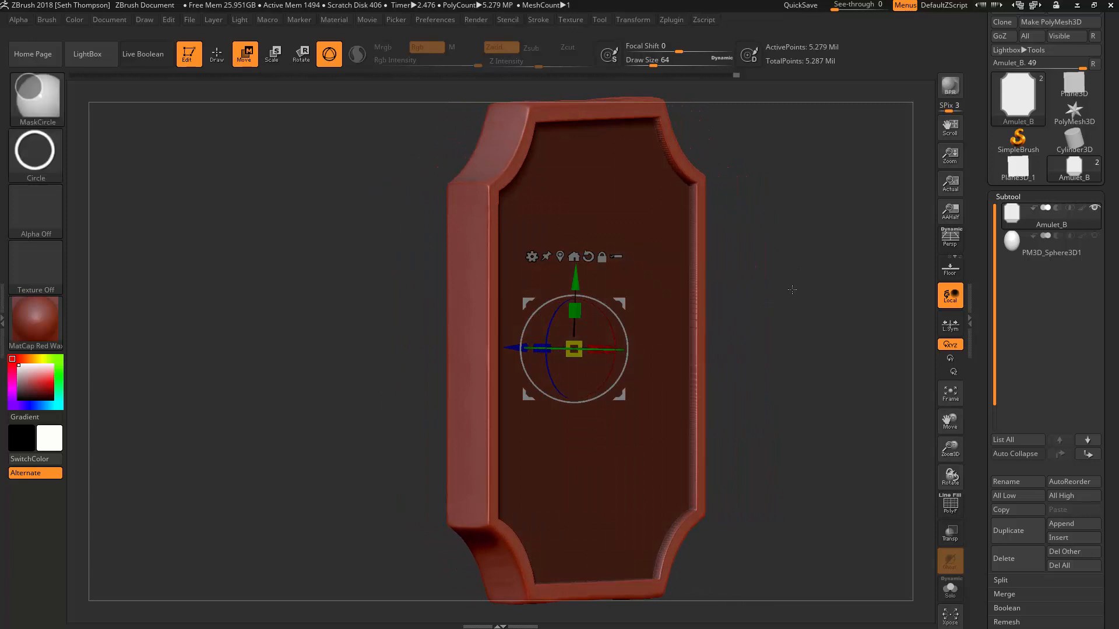
ctrl+click(784, 291)
drag(541, 343, 541, 342)
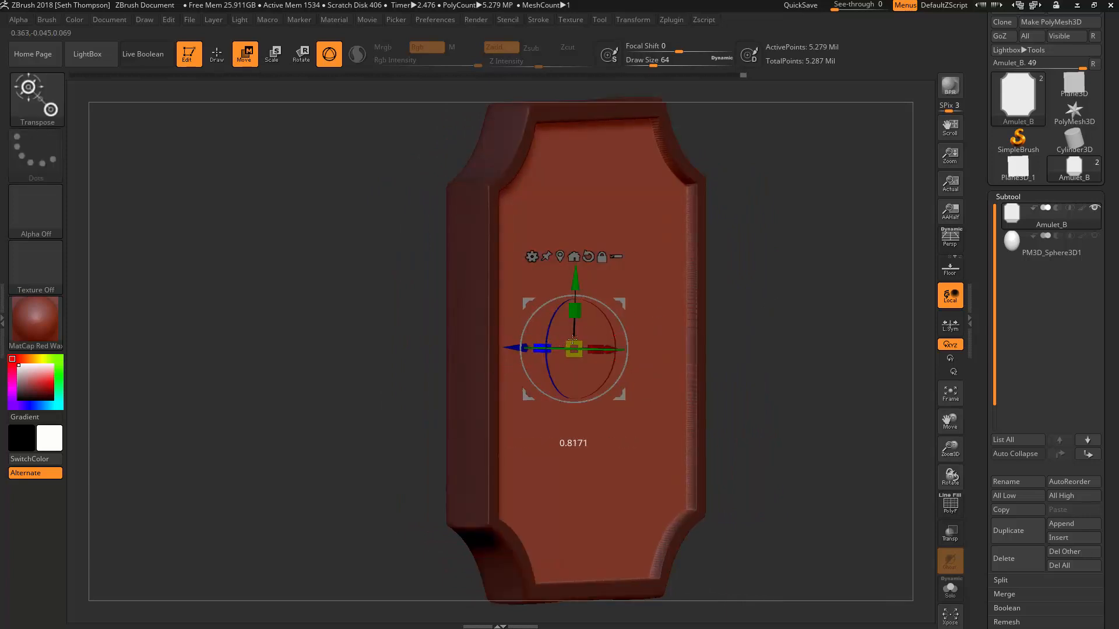
drag(809, 247, 746, 292)
mouse_move(548, 342)
mouse_down()
mouse_move(528, 338)
mouse_move(543, 340)
mouse_up()
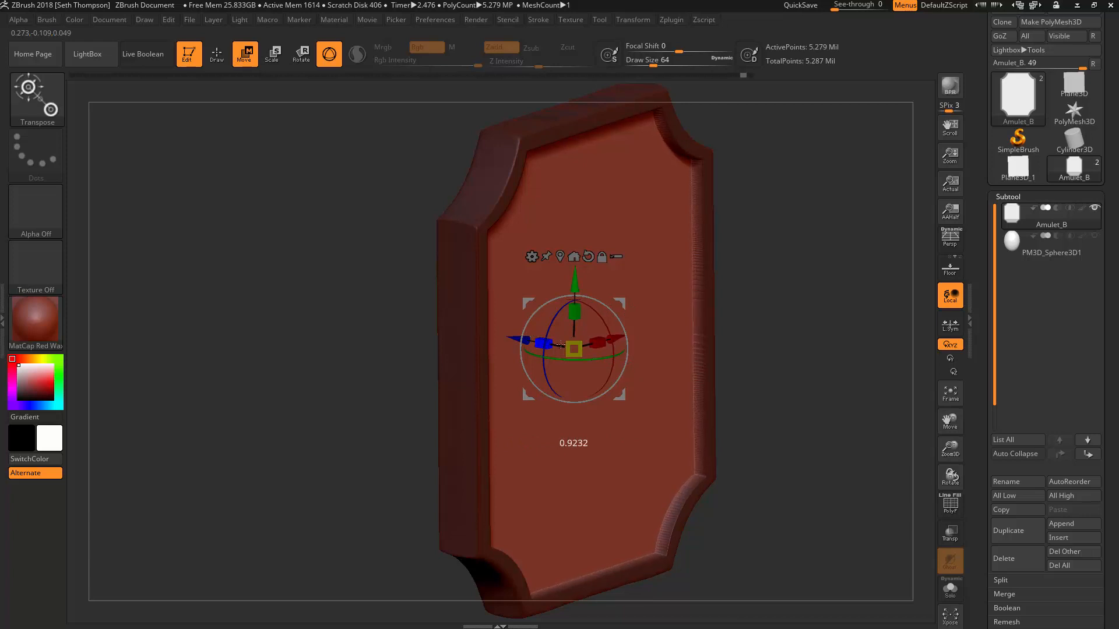
- Mask the inner face again to reduce the raised border's height along the amulet's depth, and clear the mask
ctrl+click(778, 289)
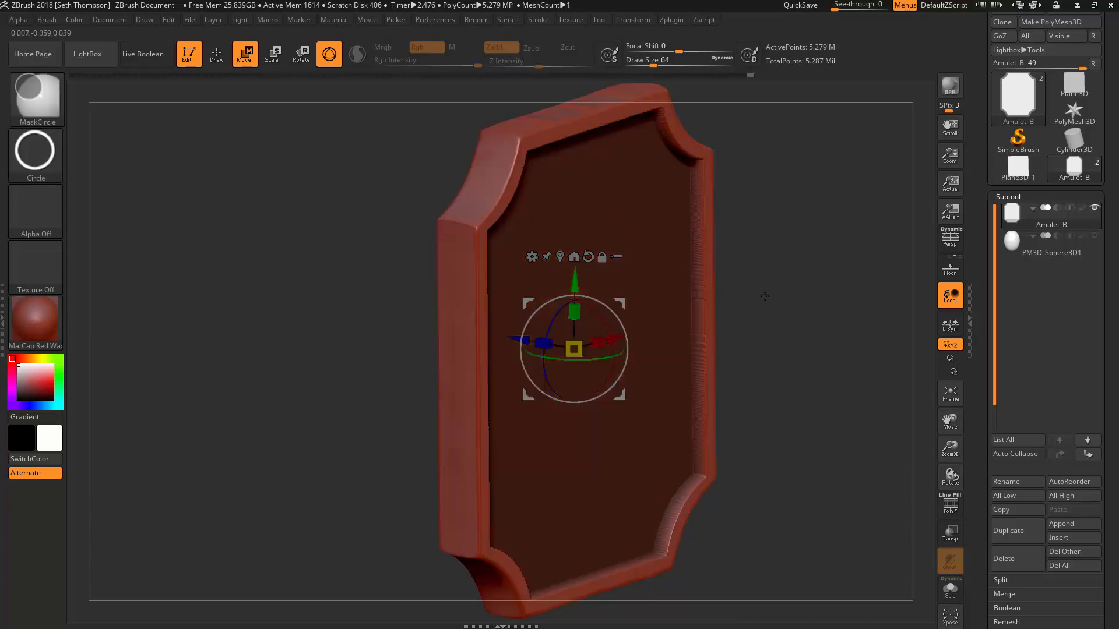
drag(540, 338, 605, 351)
mouse_move(809, 285)
mouse_down()
mouse_move(783, 281)
mouse_move(810, 268)
mouse_move(775, 273)
mouse_move(820, 280)
mouse_move(794, 262)
mouse_move(834, 269)
mouse_up()
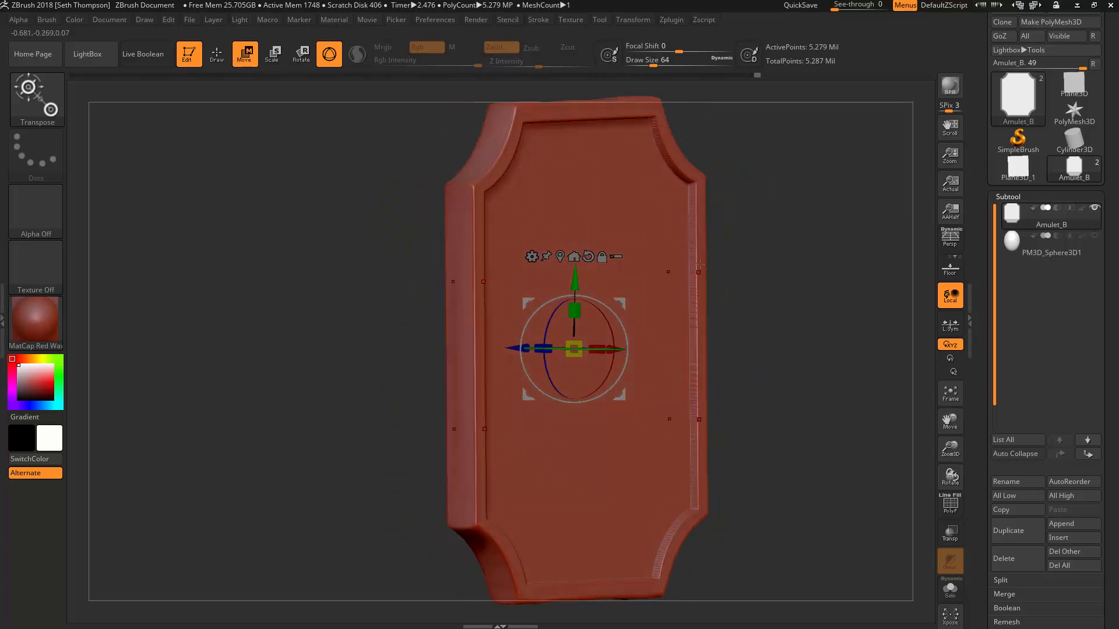
- Switch to the Standard brush and smooth the jagged inner wall along the border's long sides
ctrl+right_drag(818, 249, 816, 326)
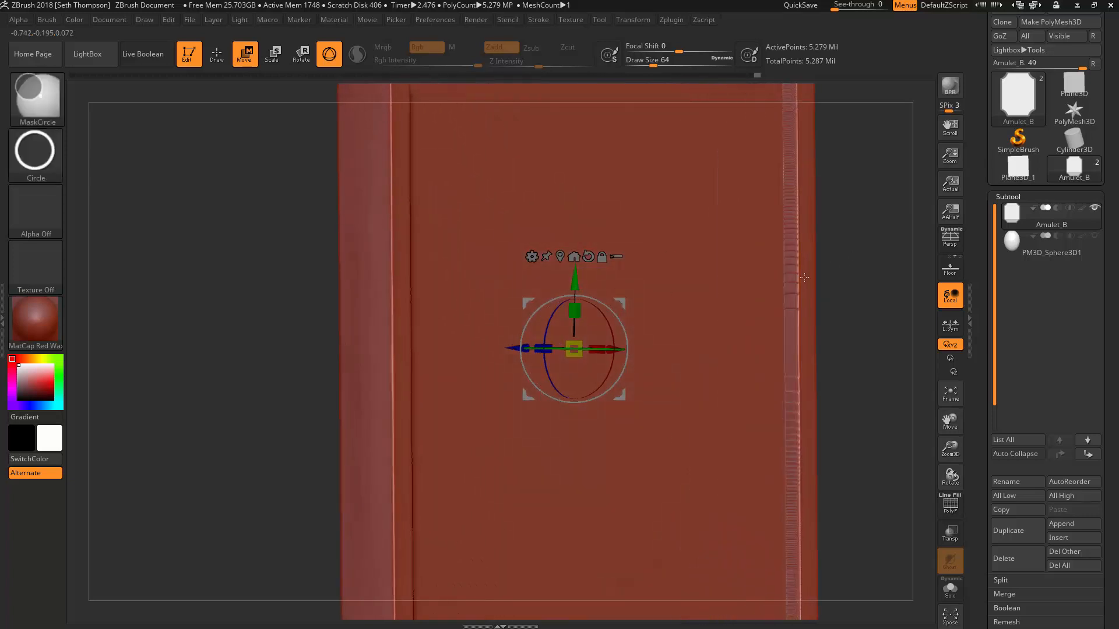
mouse_move(862, 290)
ctrl+right_down()
mouse_move(820, 274)
mouse_move(770, 305)
ctrl+right_up()
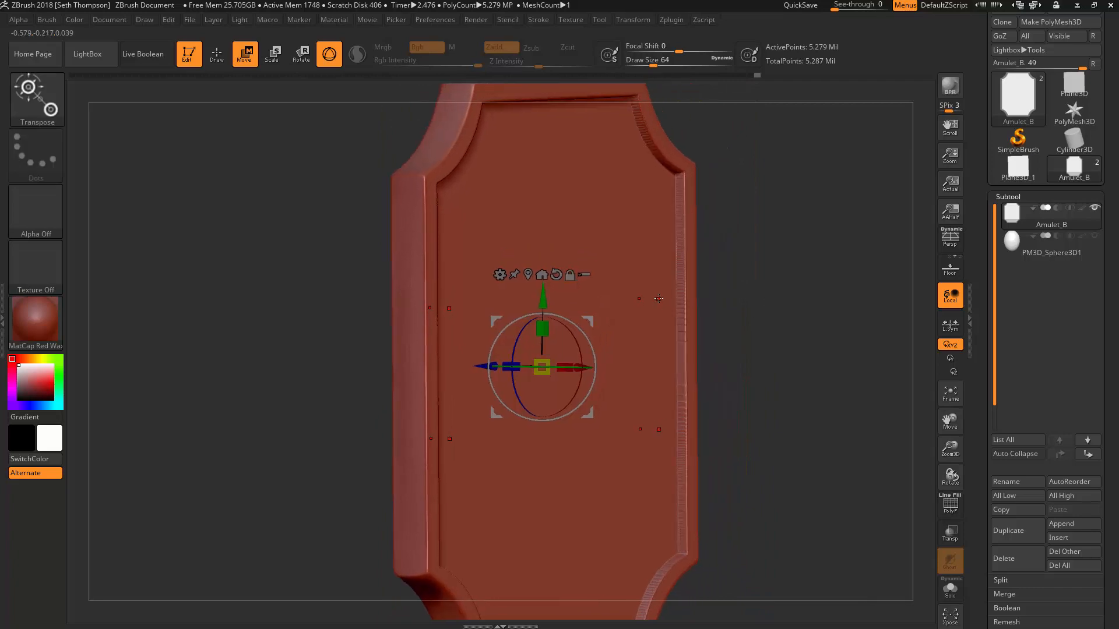
key(b)
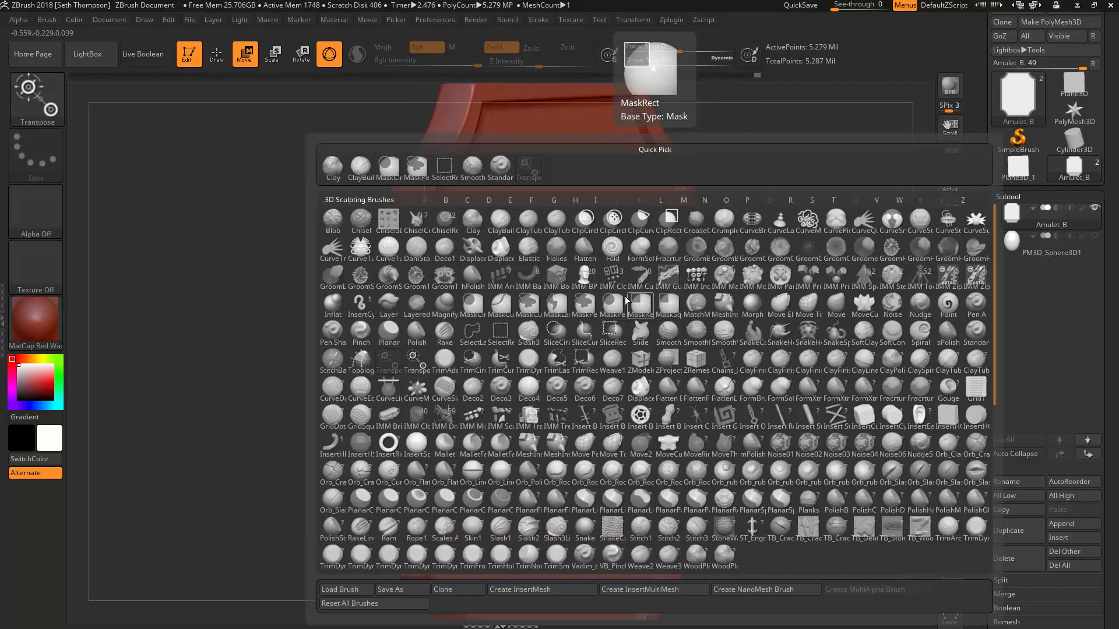
key(s)
key(t)
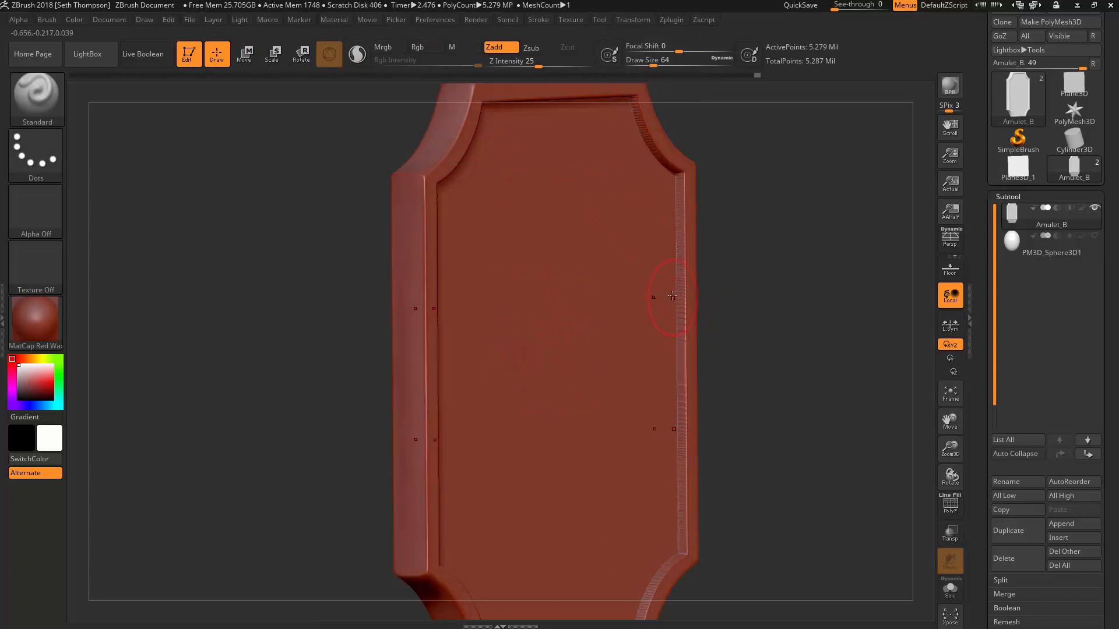
key(shift)
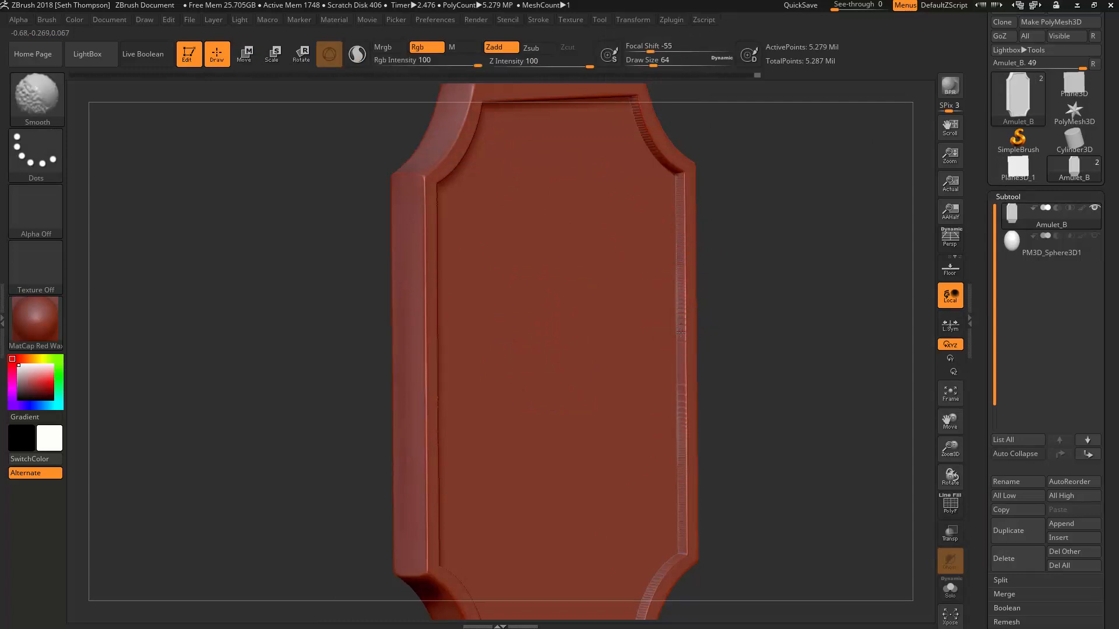
shift+drag(680, 367, 684, 303)
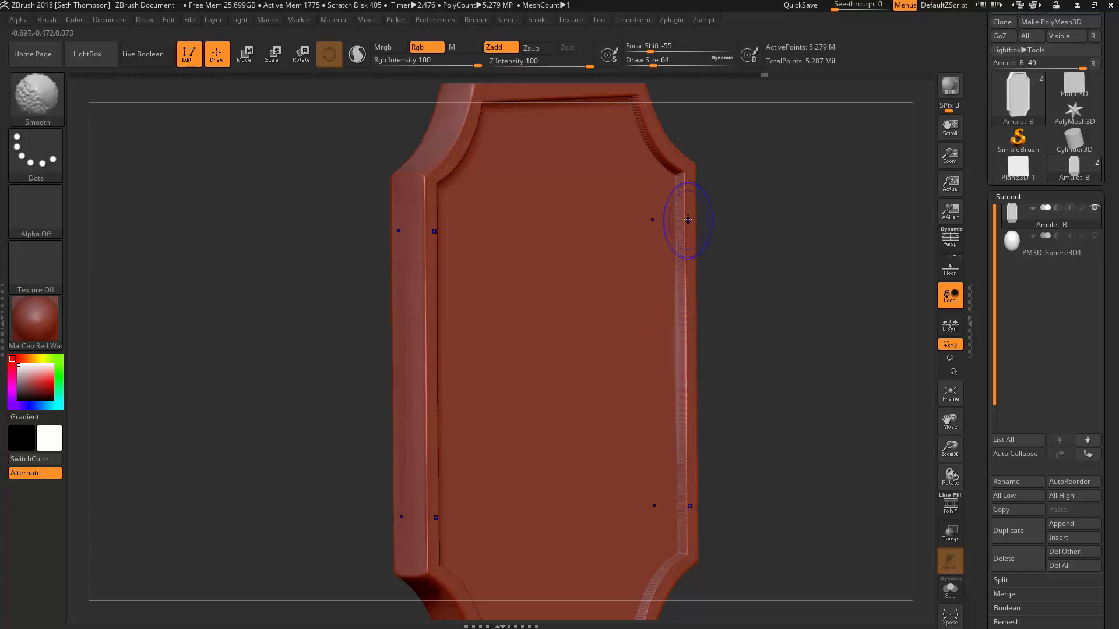
mouse_move(688, 219)
shift+mouse_down()
mouse_move(685, 207)
mouse_move(674, 262)
shift+mouse_up()
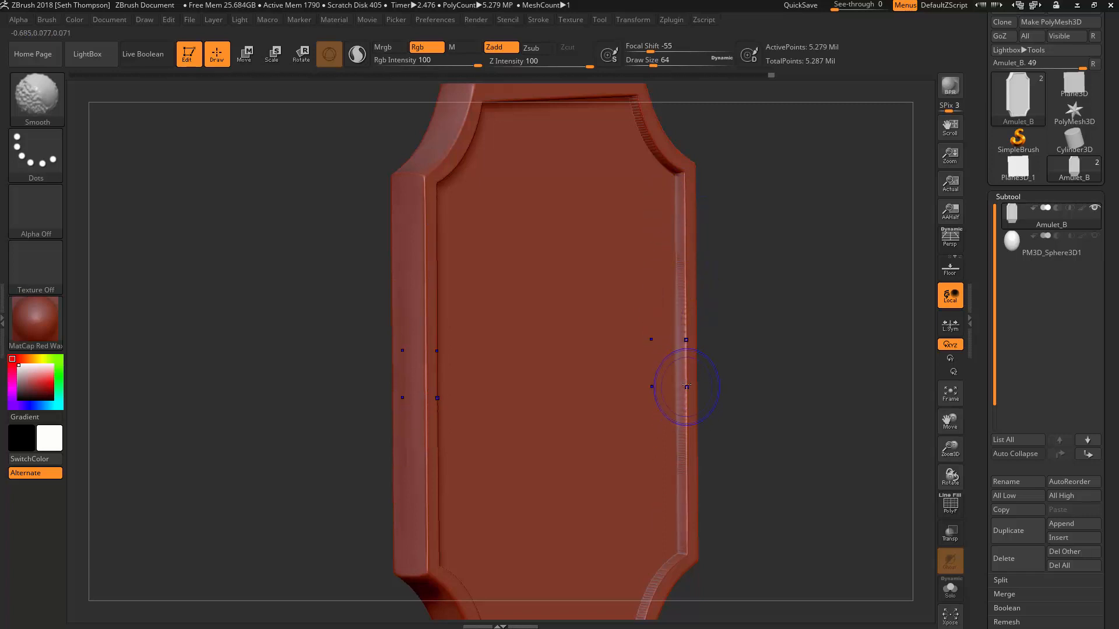
- Smooth the stepped inner wall at the border's concave corners and along its short edges
mouse_move(752, 302)
mouse_down()
mouse_move(762, 225)
mouse_move(717, 332)
mouse_up()
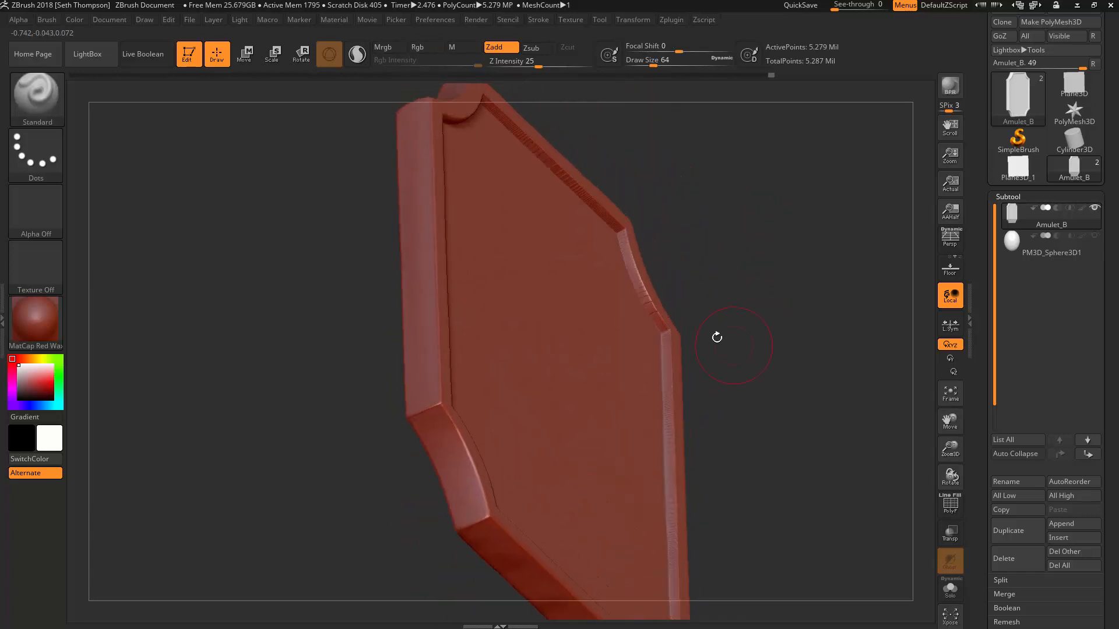
shift+drag(634, 246, 631, 261)
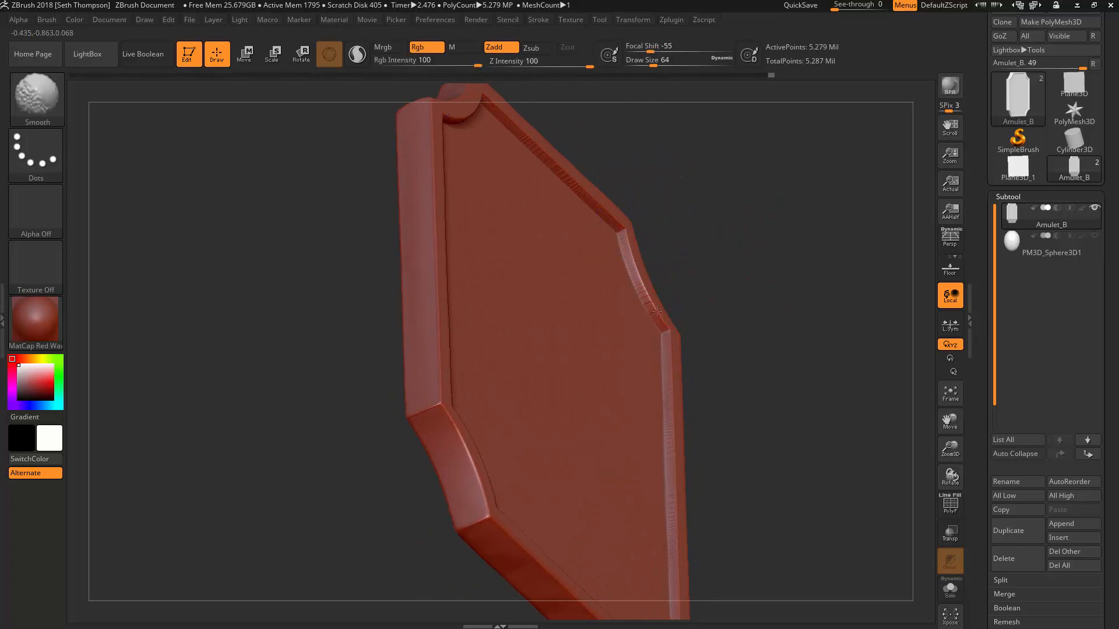
mouse_move(737, 230)
mouse_down()
mouse_move(674, 155)
mouse_move(699, 138)
mouse_move(659, 270)
mouse_up()
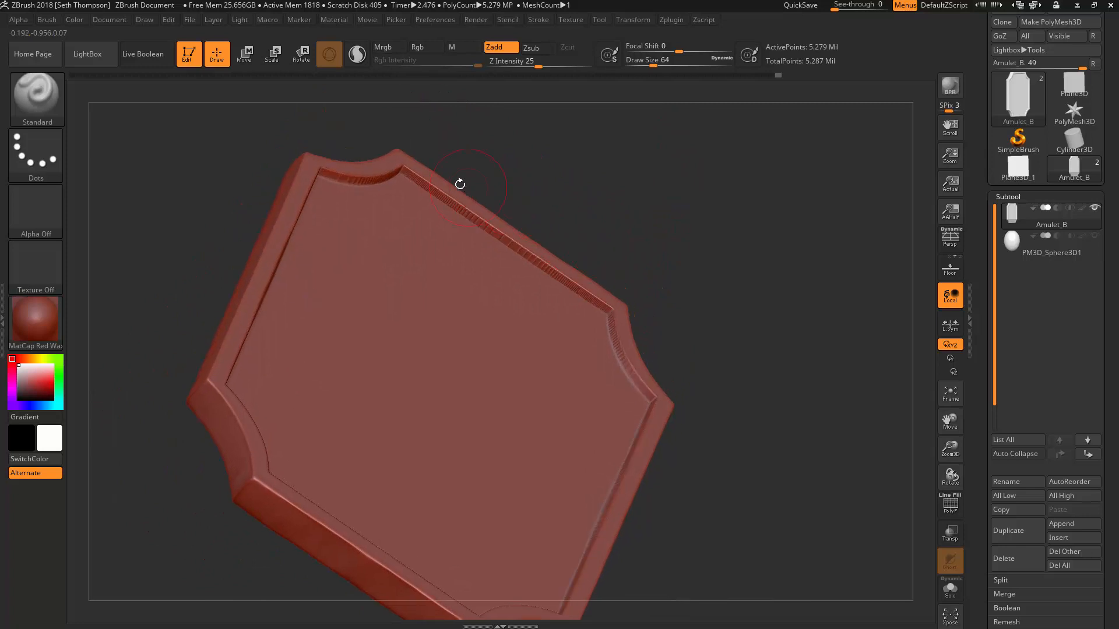
shift+drag(419, 183, 420, 180)
mouse_move(498, 228)
shift+mouse_down()
mouse_move(467, 210)
mouse_move(493, 238)
mouse_move(702, 222)
mouse_move(696, 283)
mouse_move(767, 227)
mouse_move(758, 247)
mouse_move(694, 250)
mouse_move(705, 300)
mouse_move(726, 244)
mouse_move(724, 267)
shift+mouse_up()
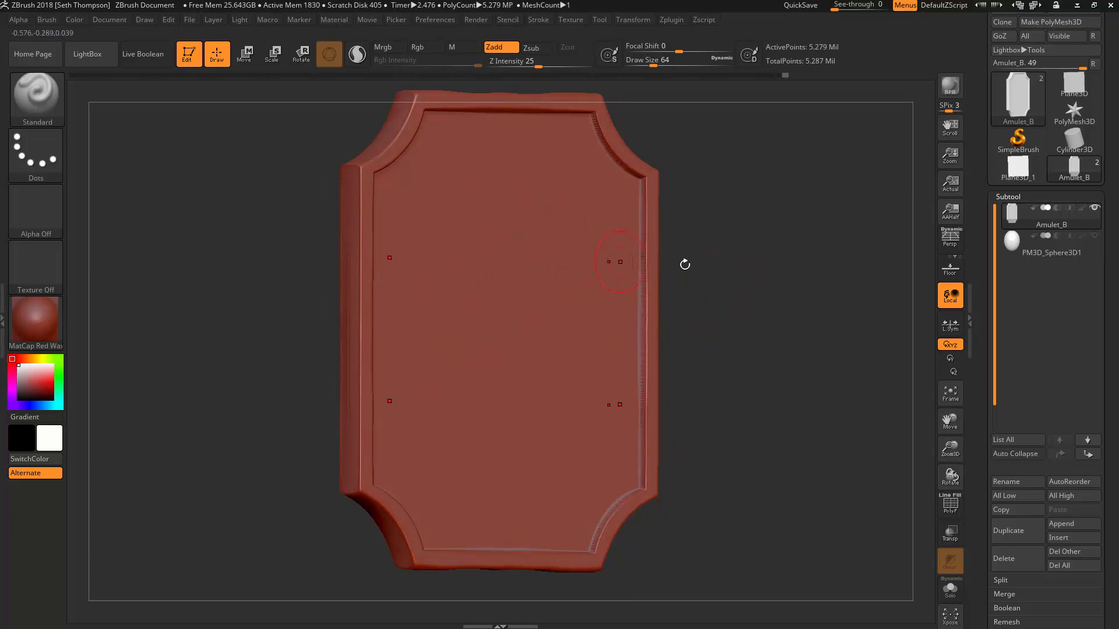
- Display the polyframe to examine the topology on the amulet's front and back, and hide it again
key(shift+f)
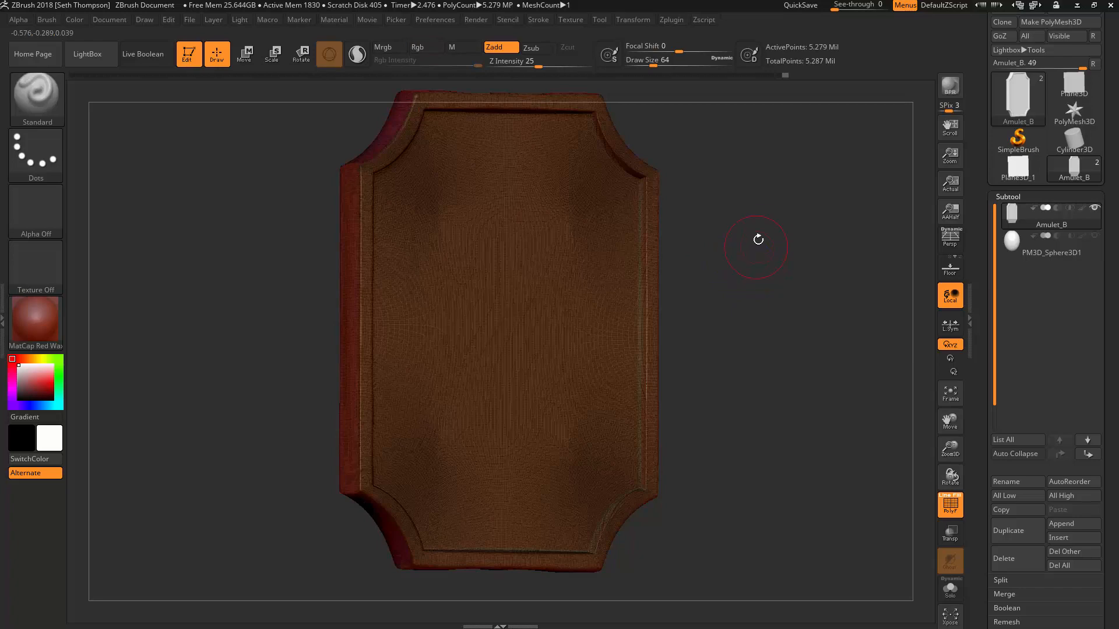
mouse_move(758, 239)
mouse_down()
mouse_move(772, 260)
mouse_move(752, 265)
mouse_up()
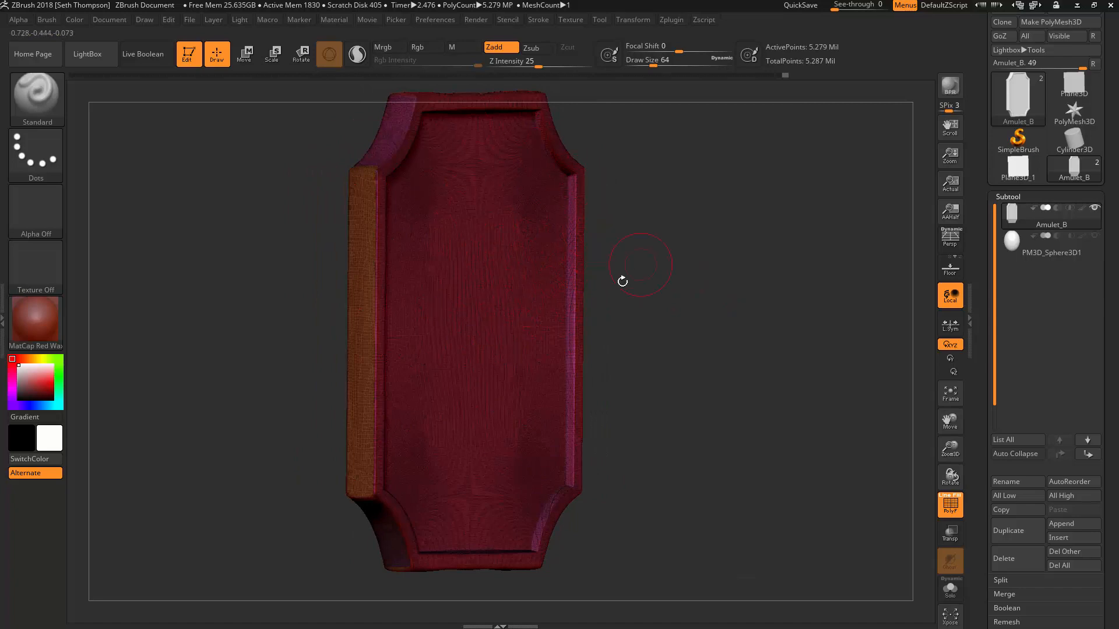
drag(652, 271, 725, 261)
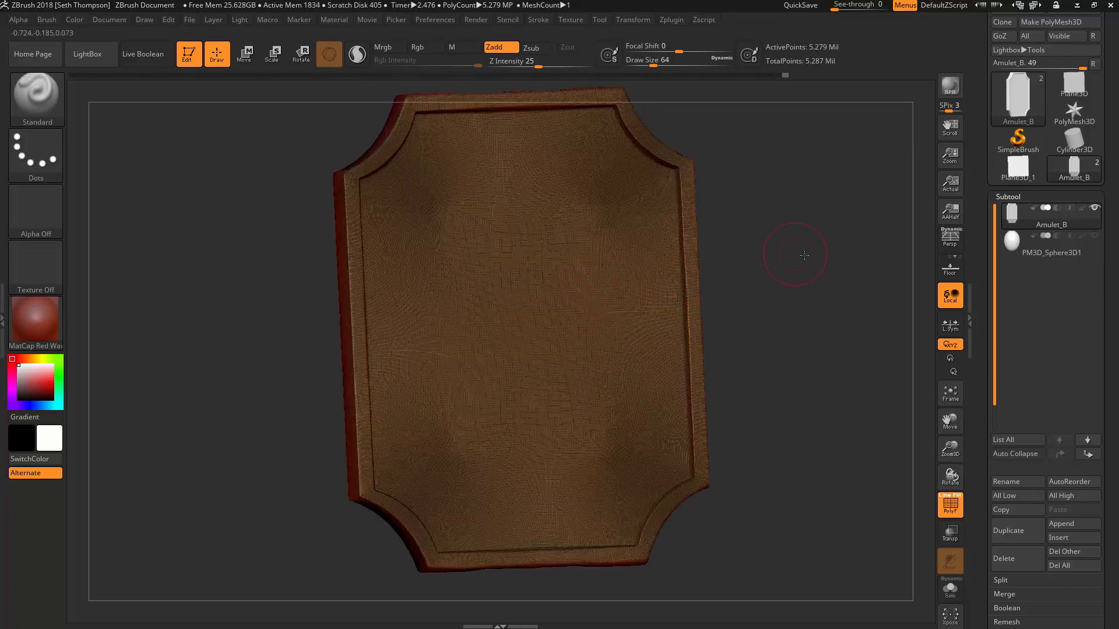
shift+drag(799, 260, 912, 275)
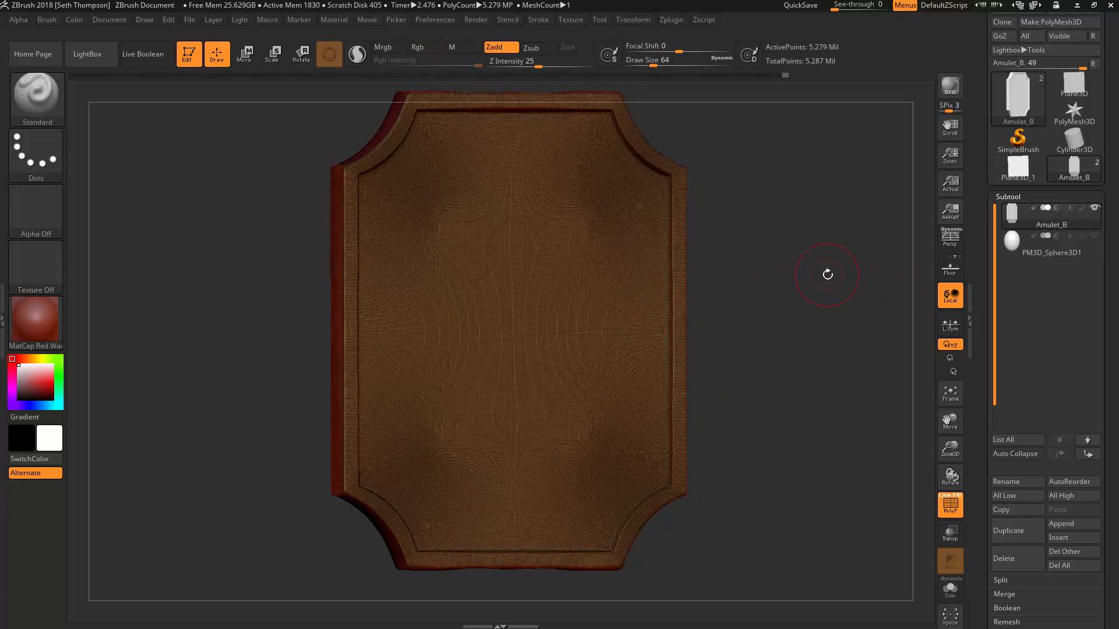
key(shift+f)
drag(804, 230, 845, 256)
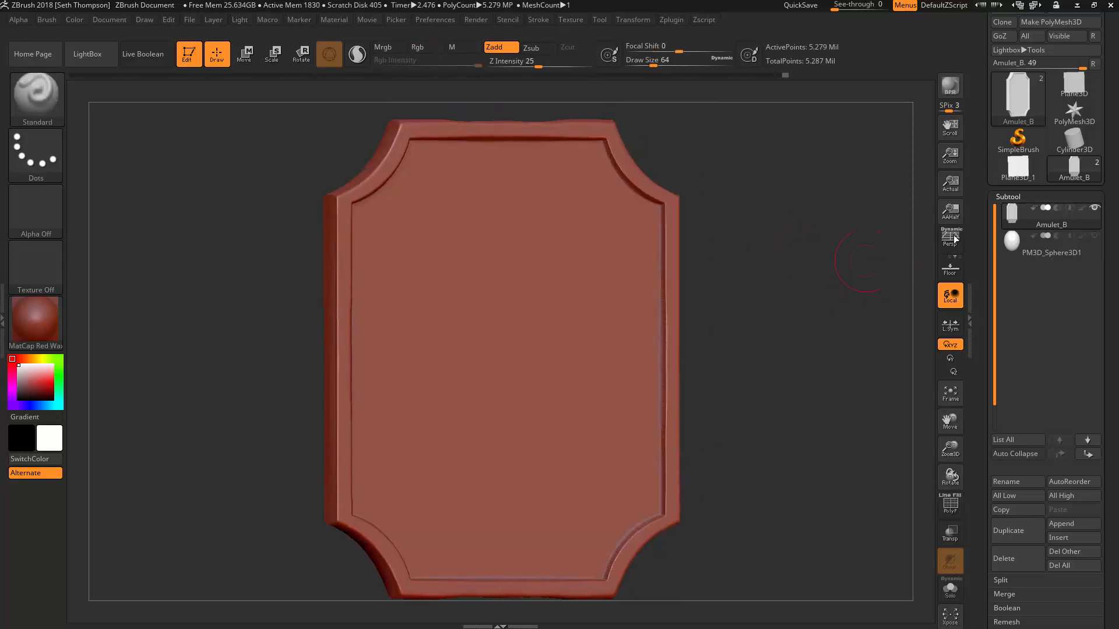
- Show the PM3D_Sphere3D1 subtool, make it the active subtool, and face the amulet from the front
click(1095, 237)
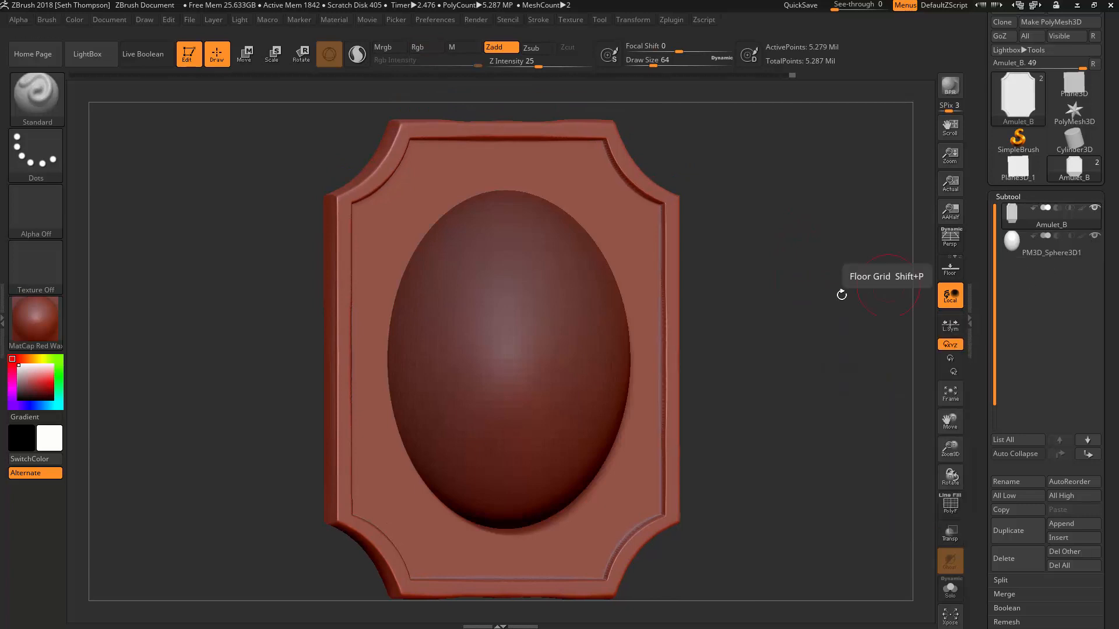
click(1036, 253)
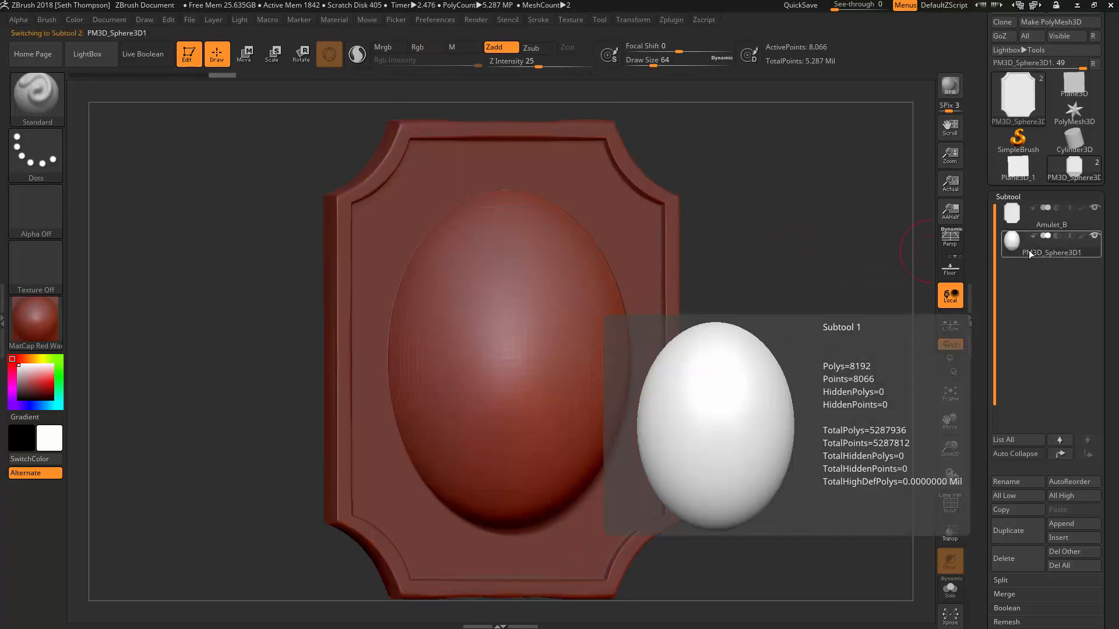
drag(795, 260, 772, 277)
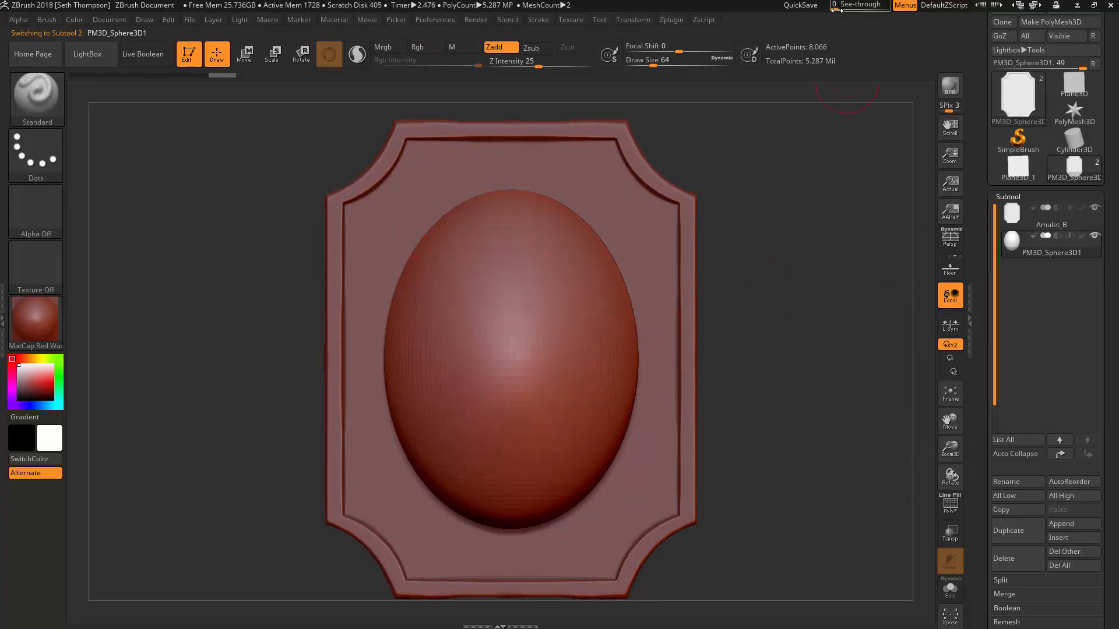
- Check the amulet reference image and stretch the sphere vertically into a slightly taller oval
click(1076, 9)
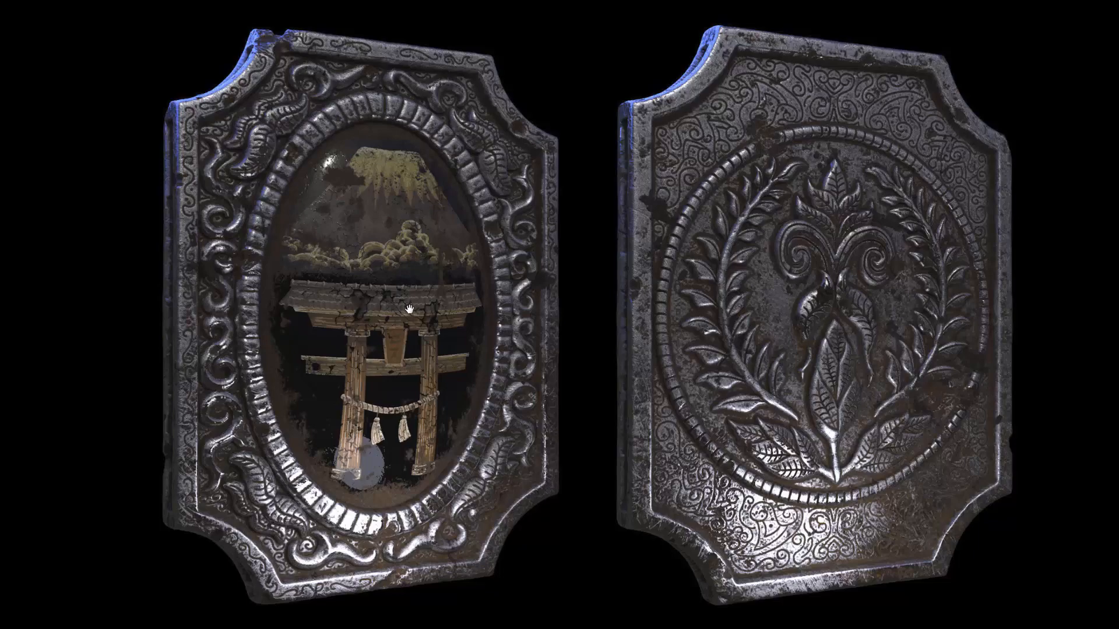
key(alt+Tab)
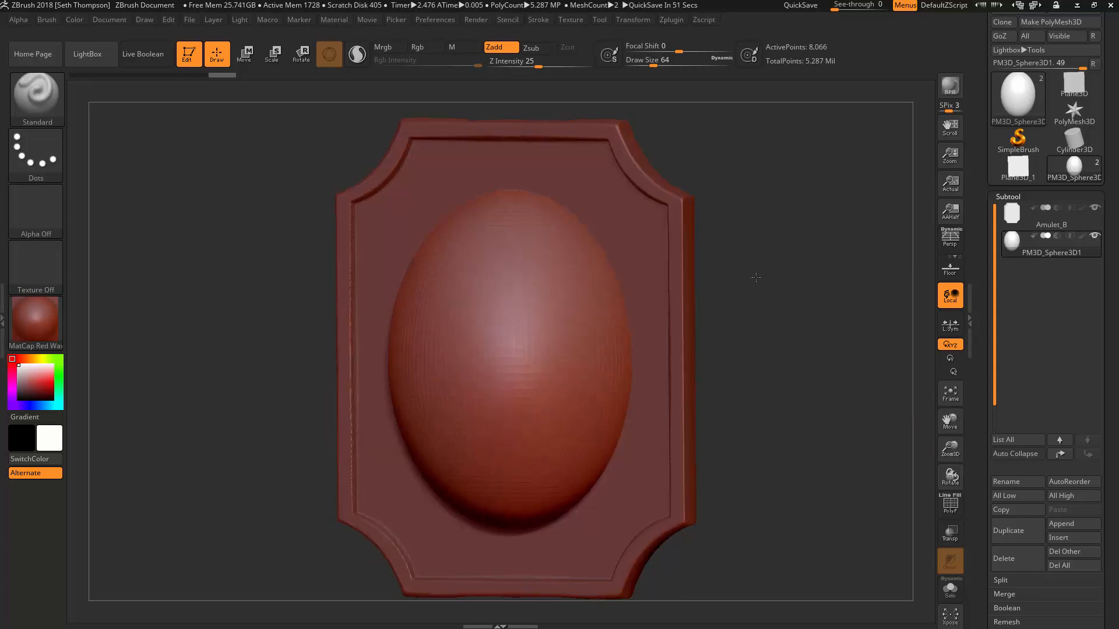
key(w)
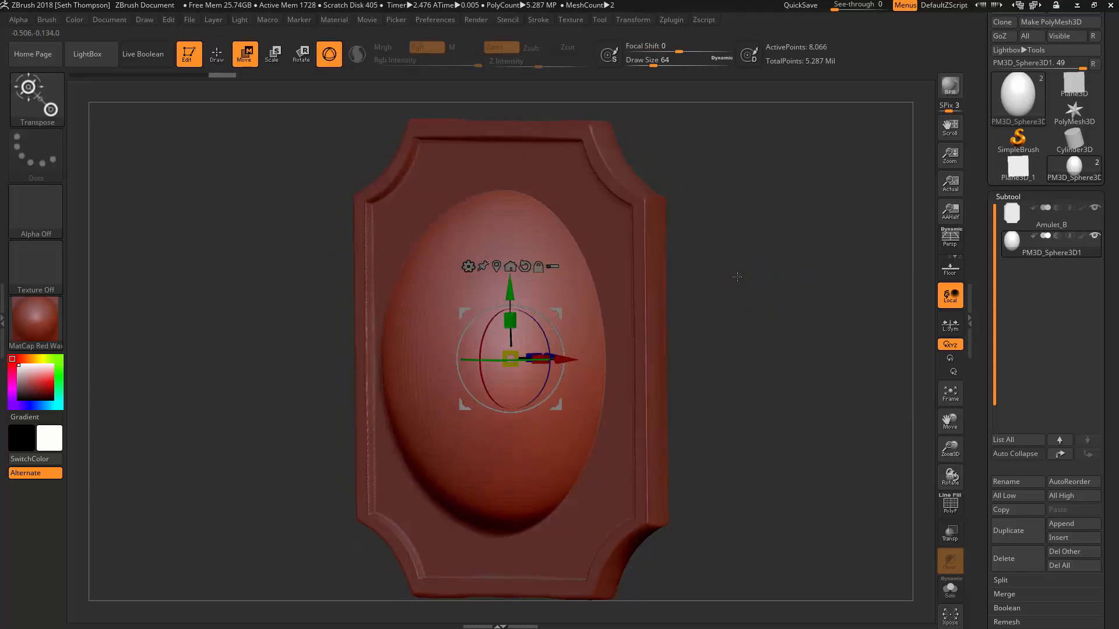
drag(576, 330, 691, 311)
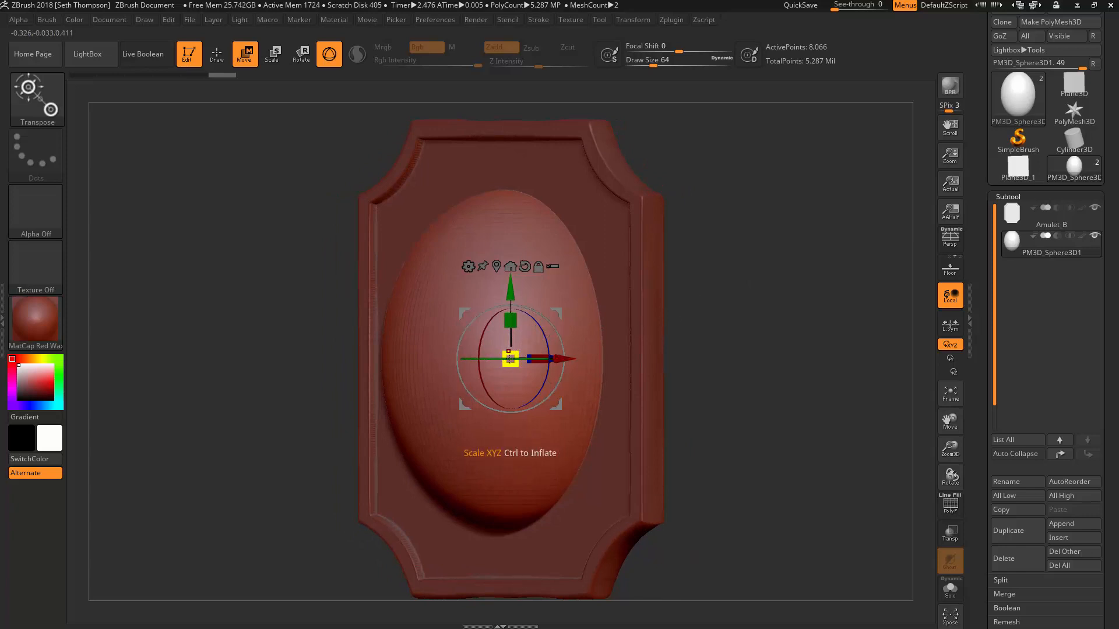
shift+drag(758, 301, 817, 289)
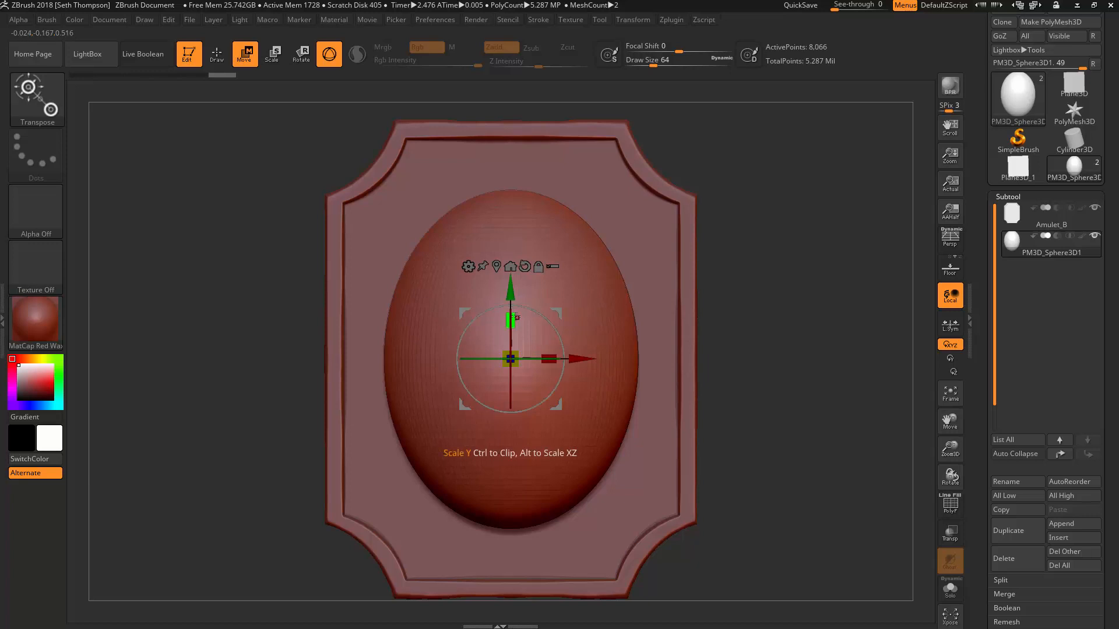
drag(511, 319, 518, 304)
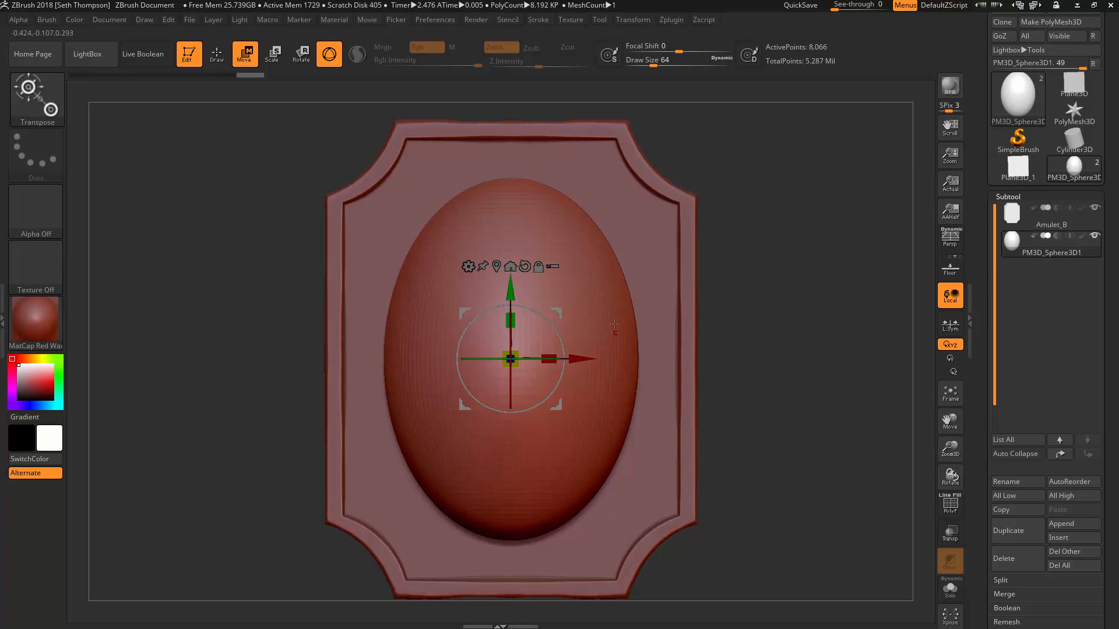
- Flatten the sphere's depth to a shallow dome and scale it down to match the centrepiece in the reference
drag(785, 294, 559, 344)
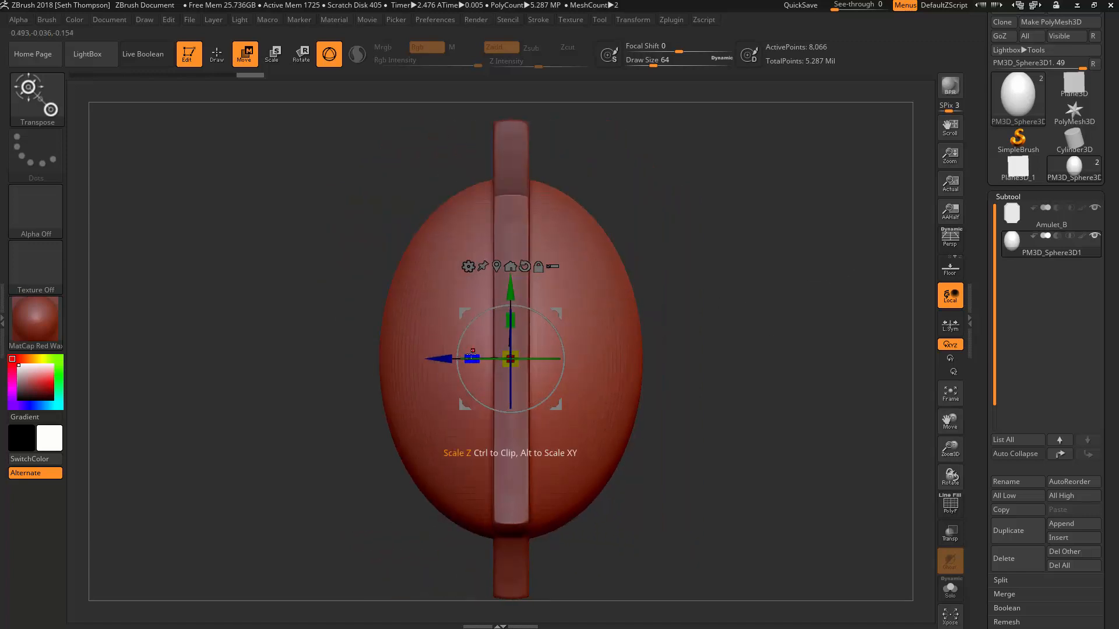
drag(472, 357, 583, 347)
drag(720, 291, 629, 294)
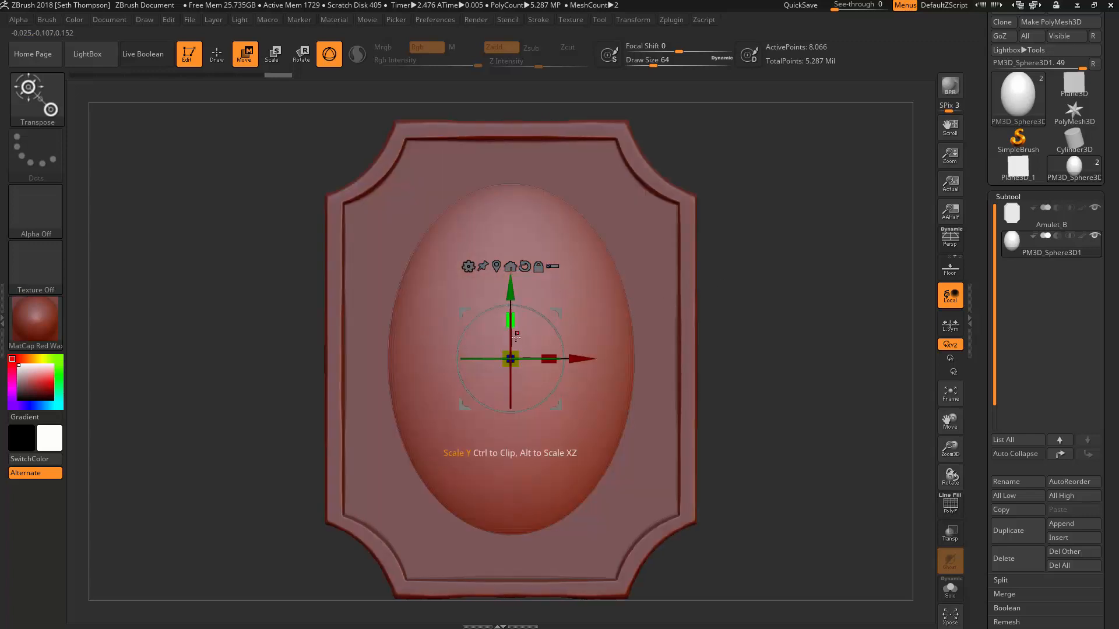
drag(516, 354, 511, 356)
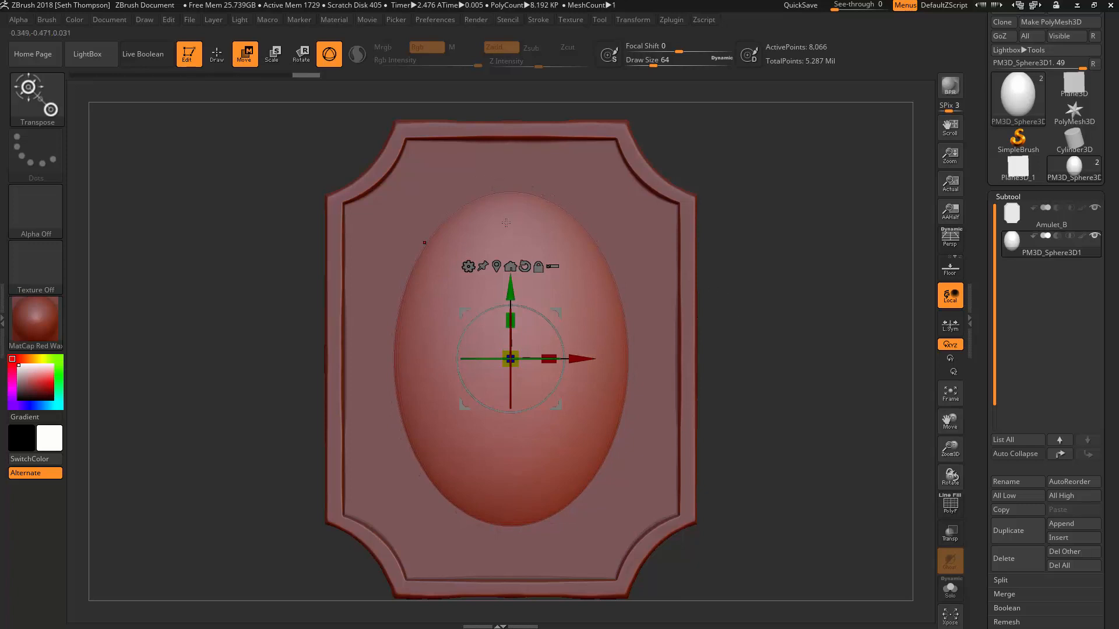
drag(916, 247, 806, 287)
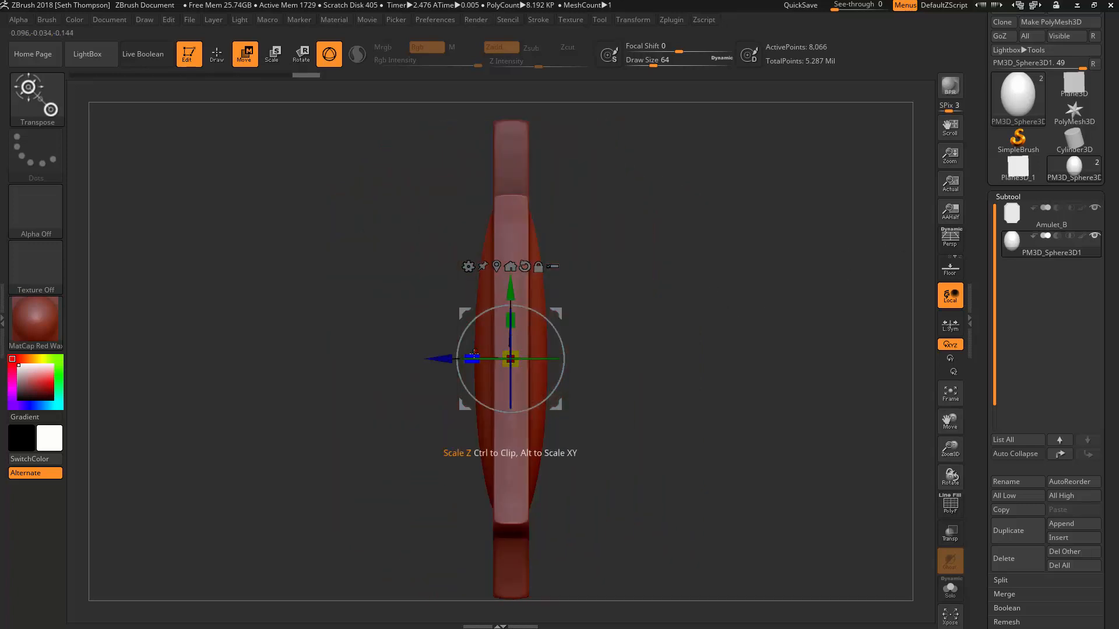
drag(475, 353, 469, 355)
drag(765, 289, 743, 280)
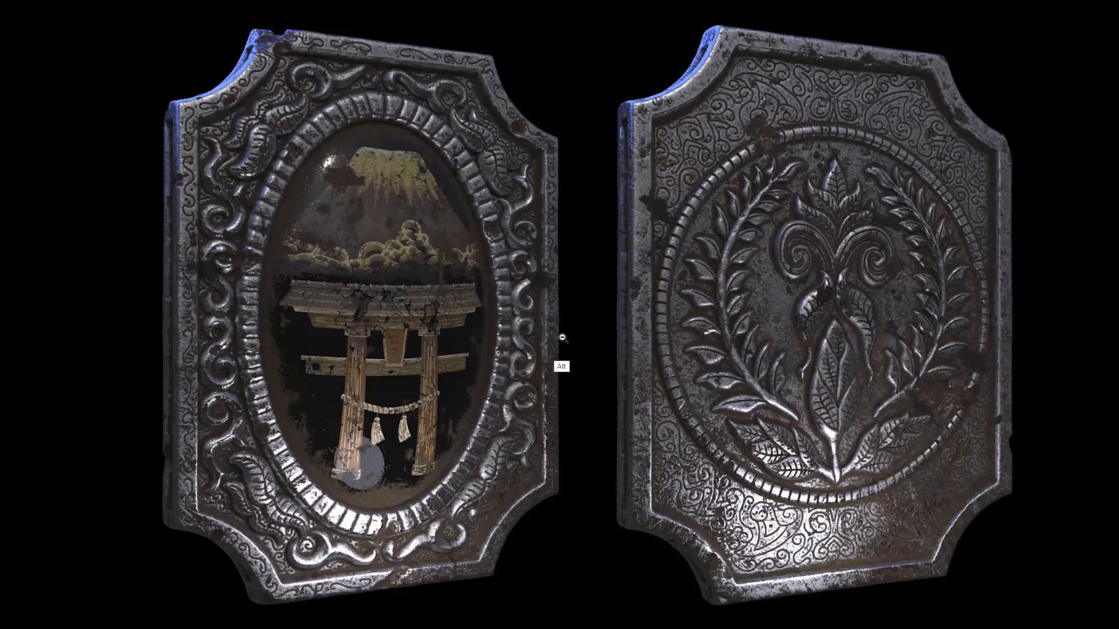
key(alt+Tab)
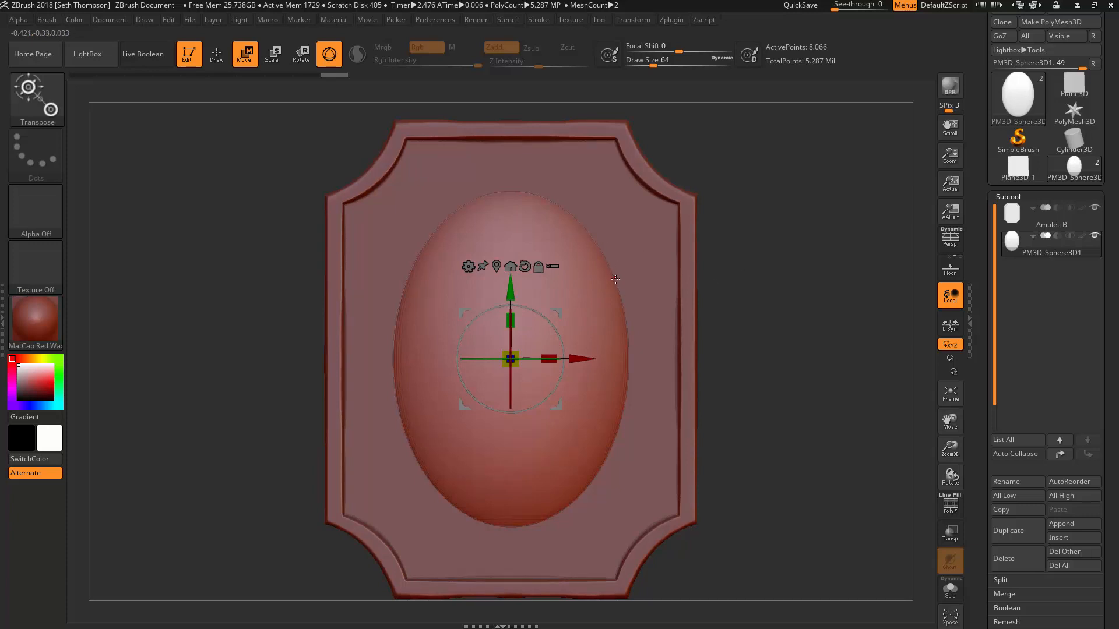
- Subdivide the sphere twice and make Amulet_B the active subtool with the Standard brush
key(ctrl+d)
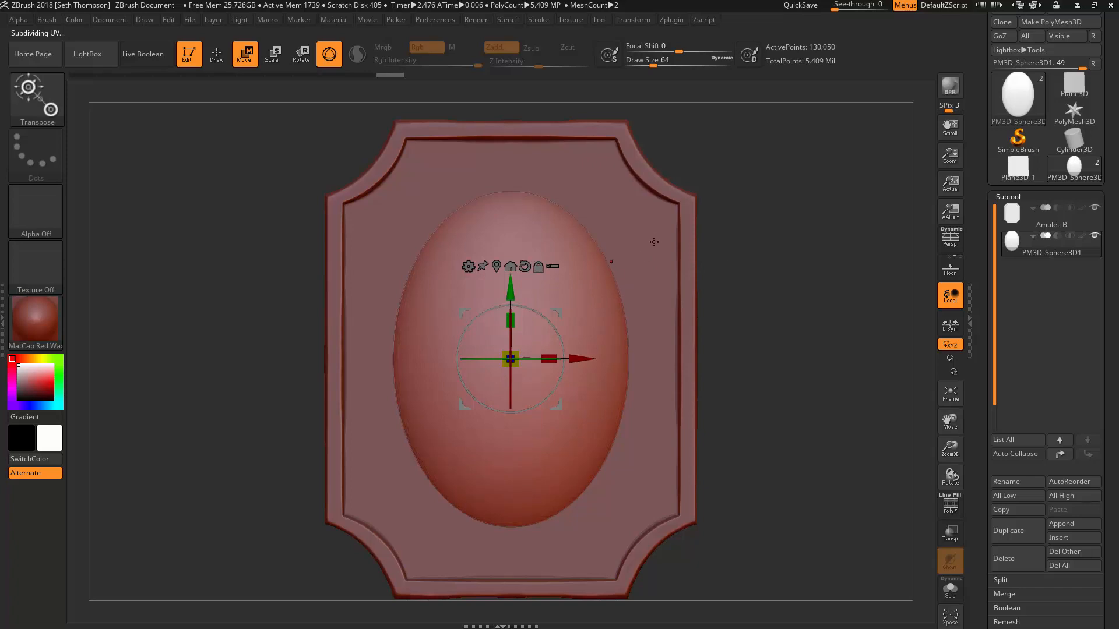
key(b)
key(s)
key(t)
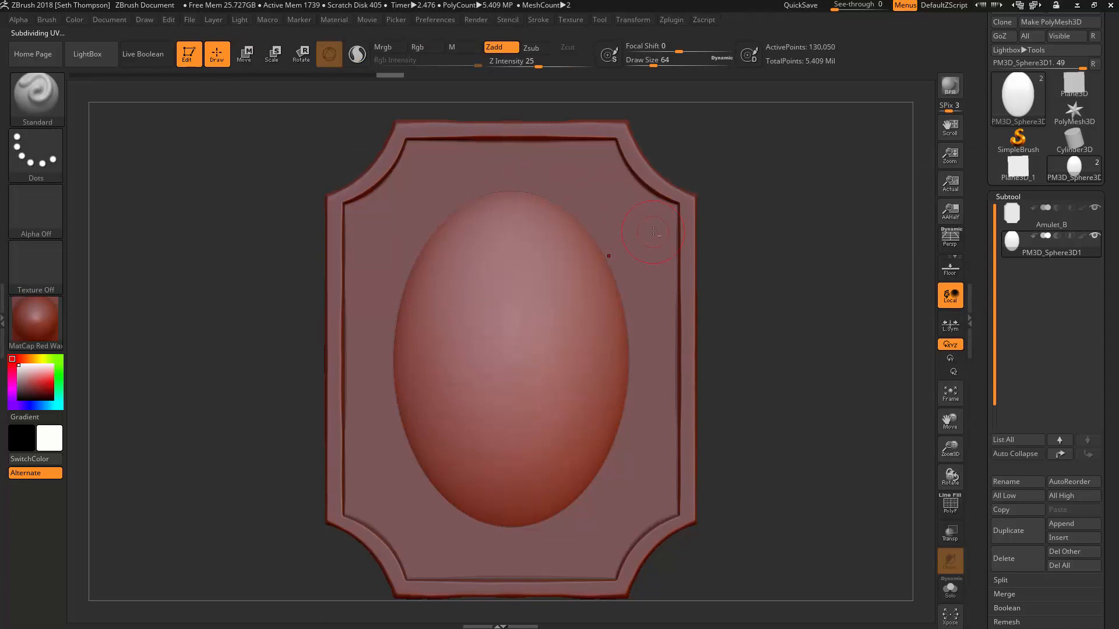
alt+click(654, 232)
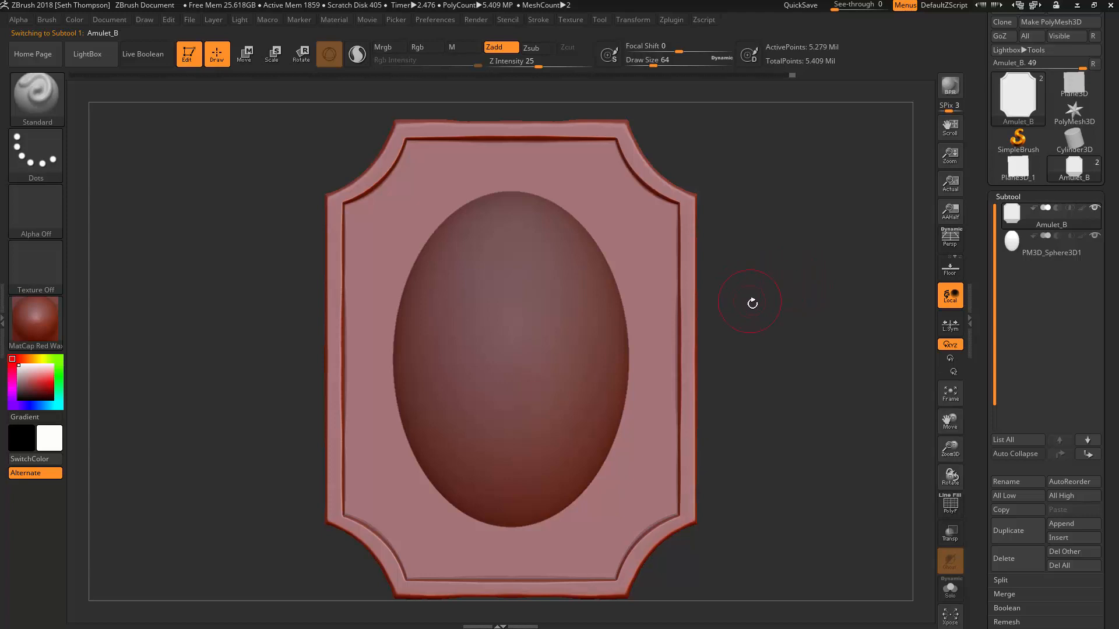
- Mask an oval slightly larger than the sphere on Amulet_B, drawing it from the centre with the Circle stroke
mouse_move(807, 234)
mouse_down()
mouse_move(859, 232)
mouse_move(800, 256)
mouse_up()
key(ctrl)
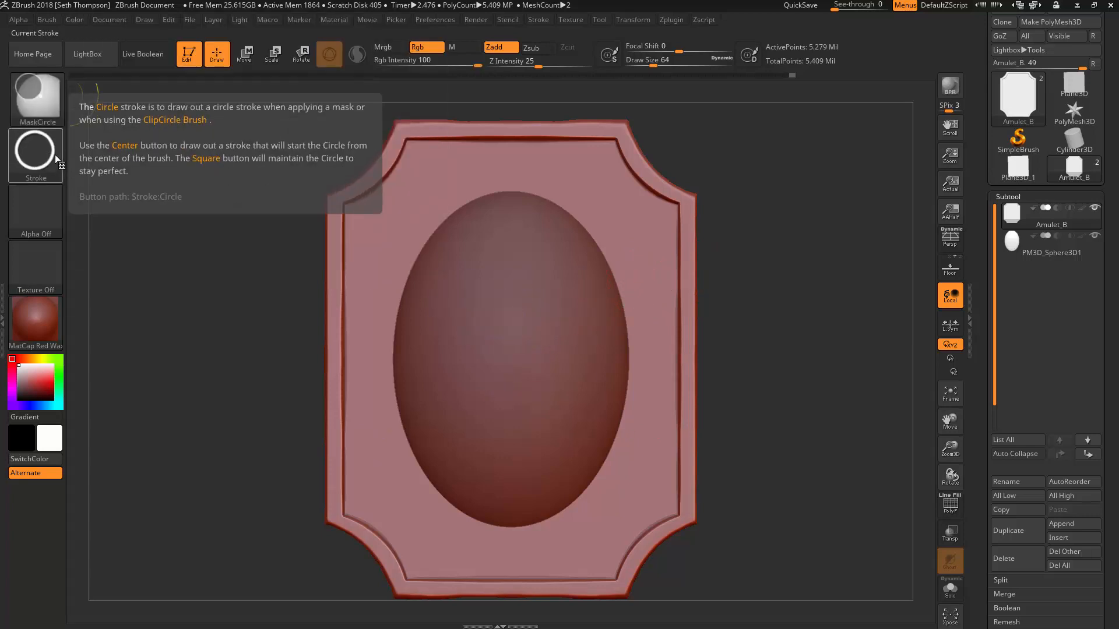
click(49, 159)
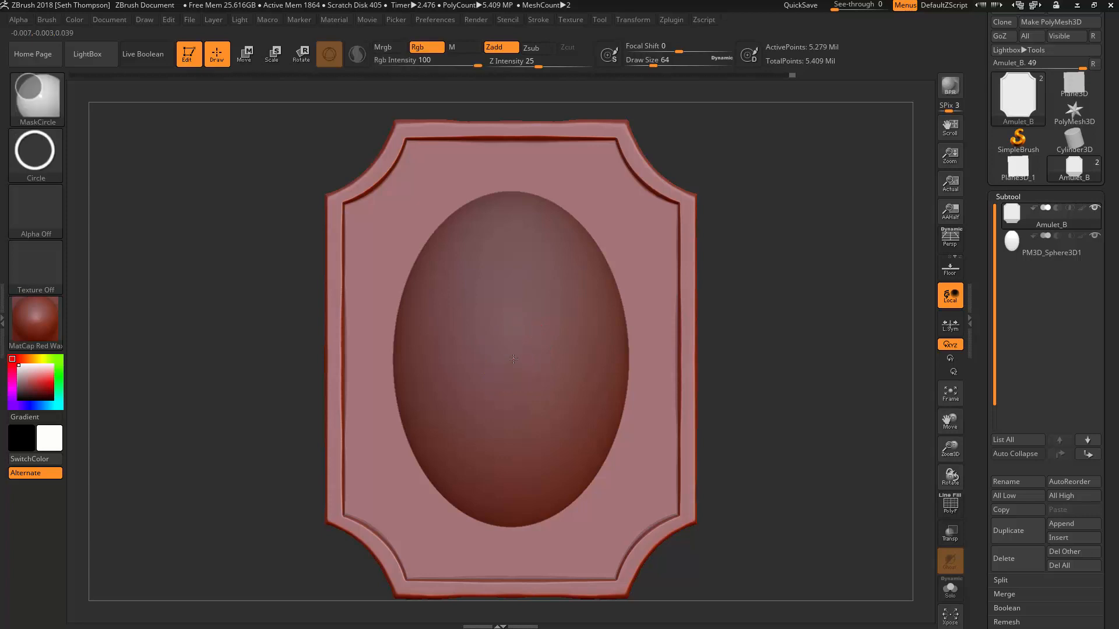
mouse_move(513, 358)
ctrl+mouse_down()
mouse_move(682, 465)
mouse_move(680, 453)
ctrl+mouse_up()
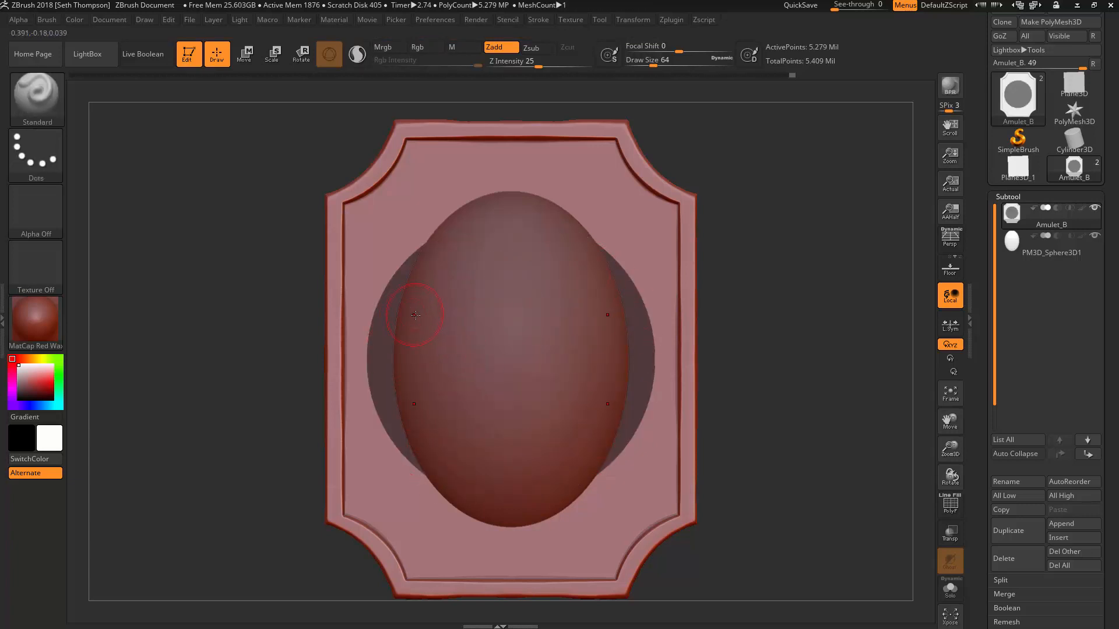
key(ctrl+z)
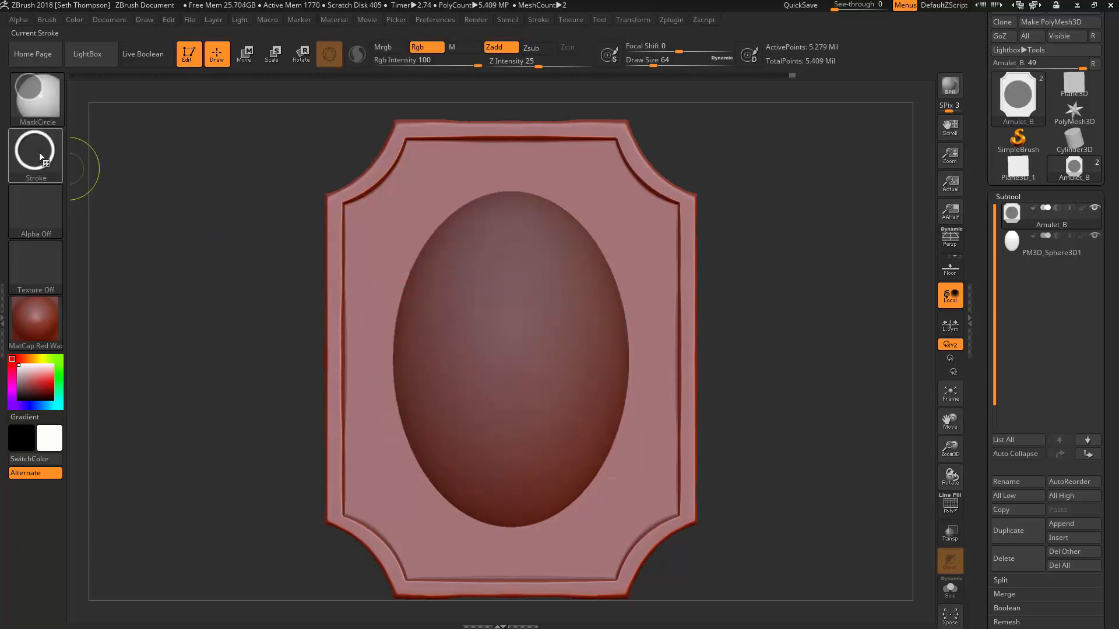
click(39, 152)
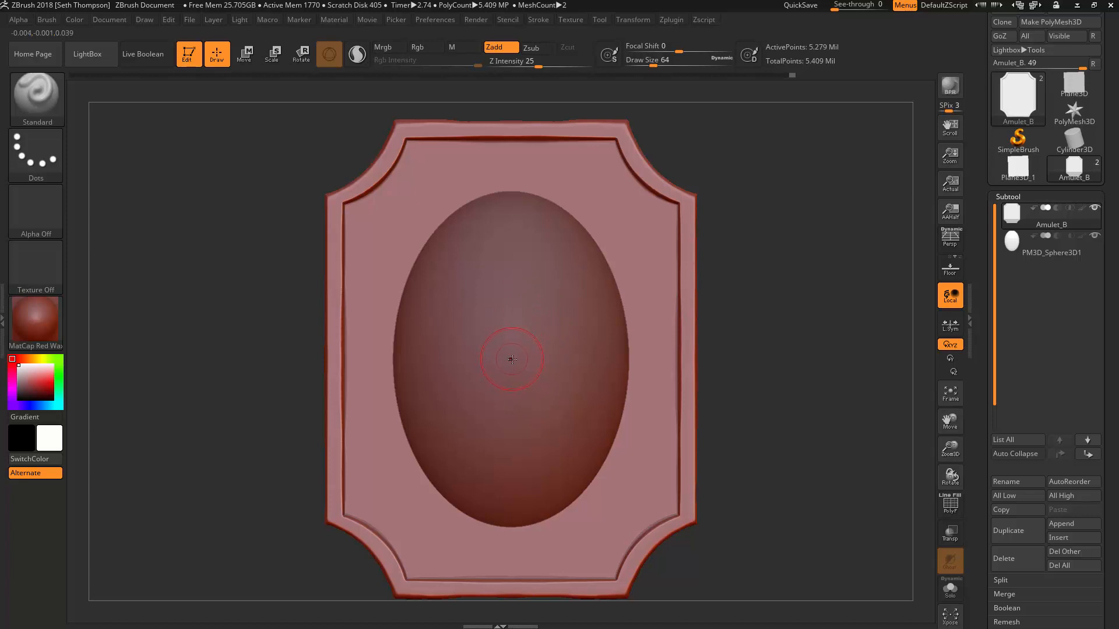
mouse_move(512, 358)
ctrl+mouse_down()
mouse_move(559, 395)
mouse_move(653, 550)
mouse_move(635, 547)
ctrl+mouse_up()
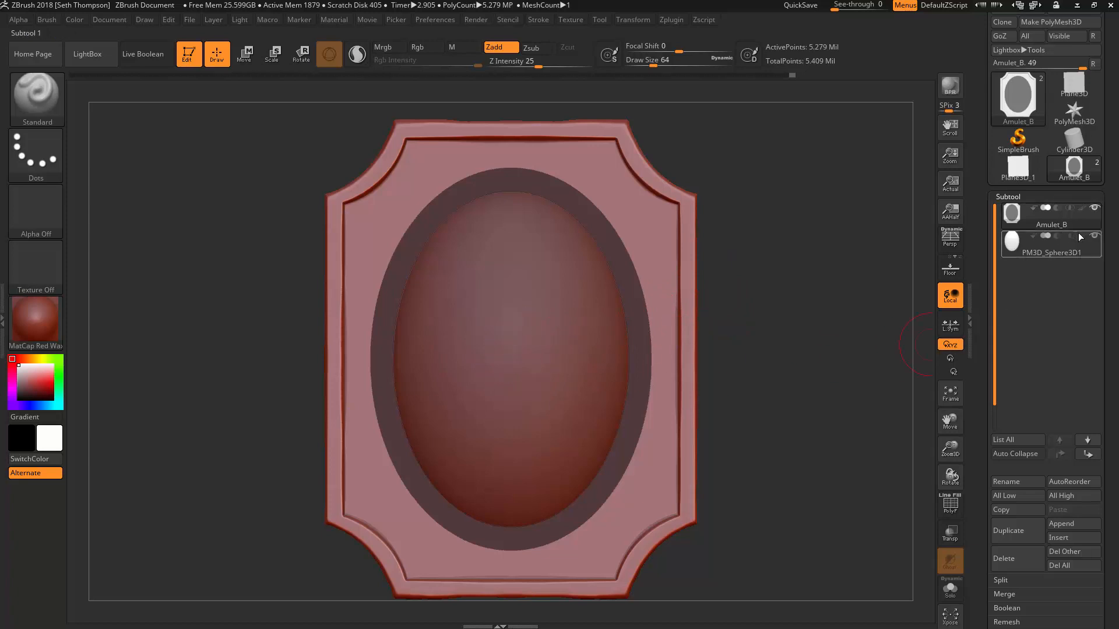
click(1094, 236)
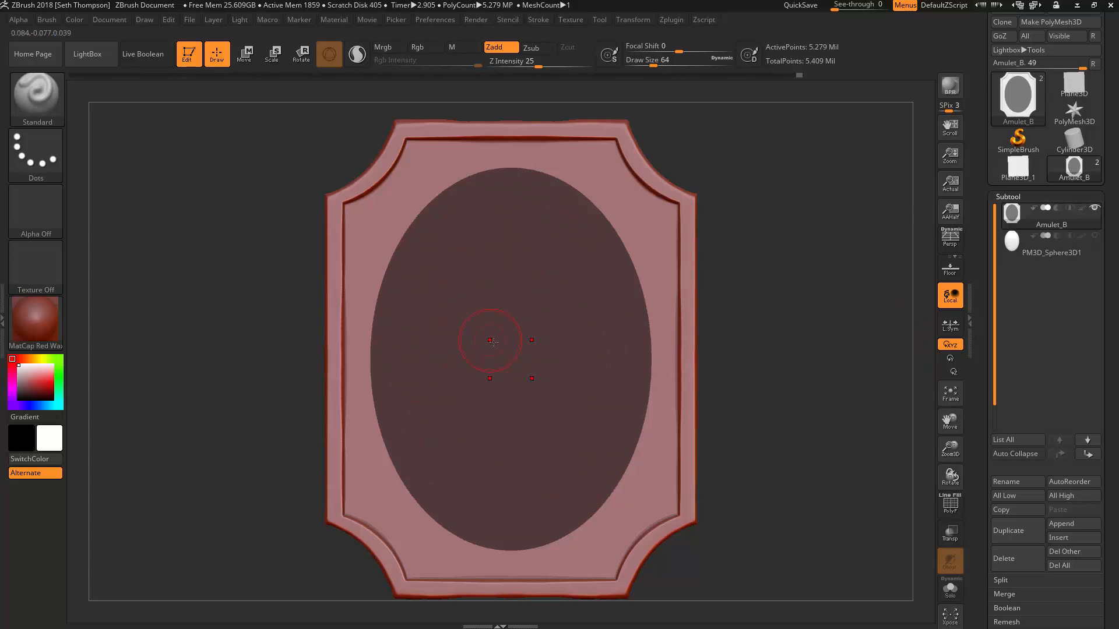
ctrl+drag(506, 334, 536, 341)
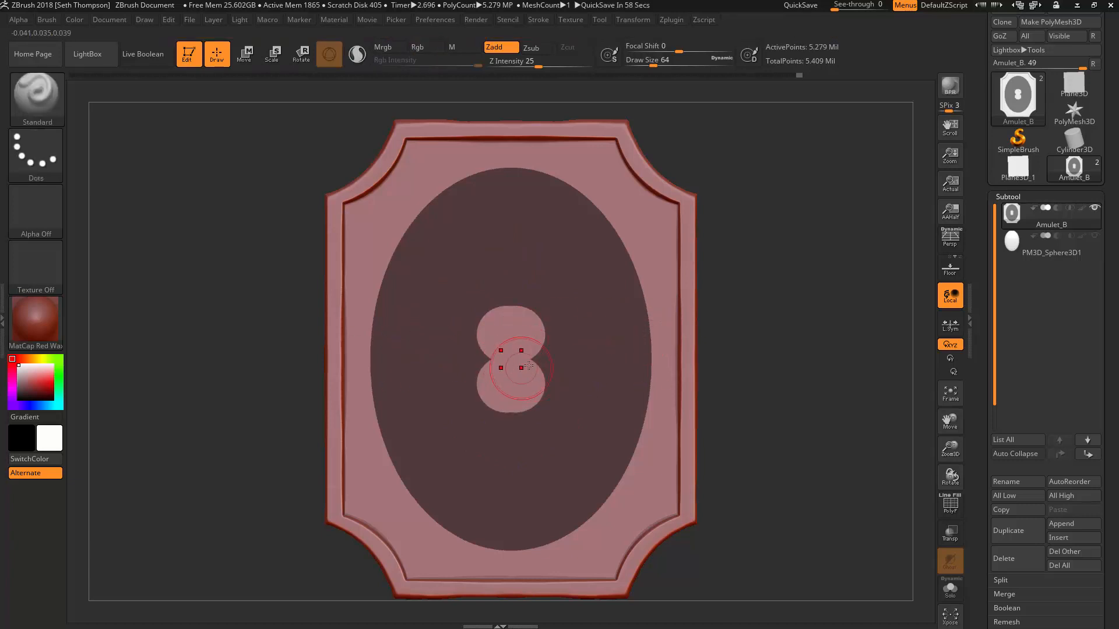
key(ctrl+z)
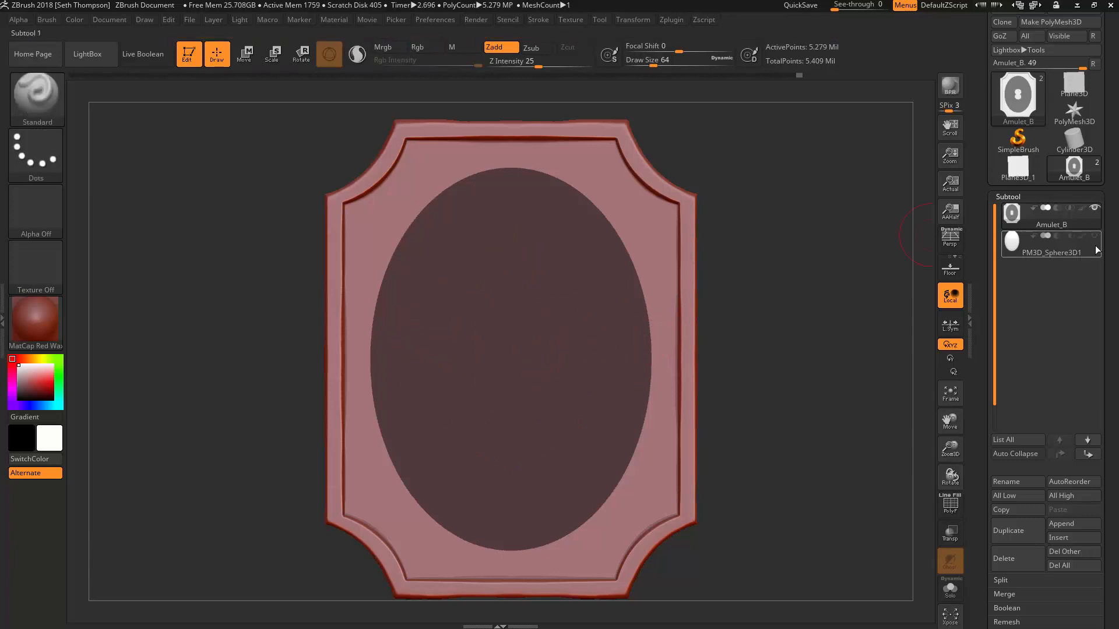
click(1095, 236)
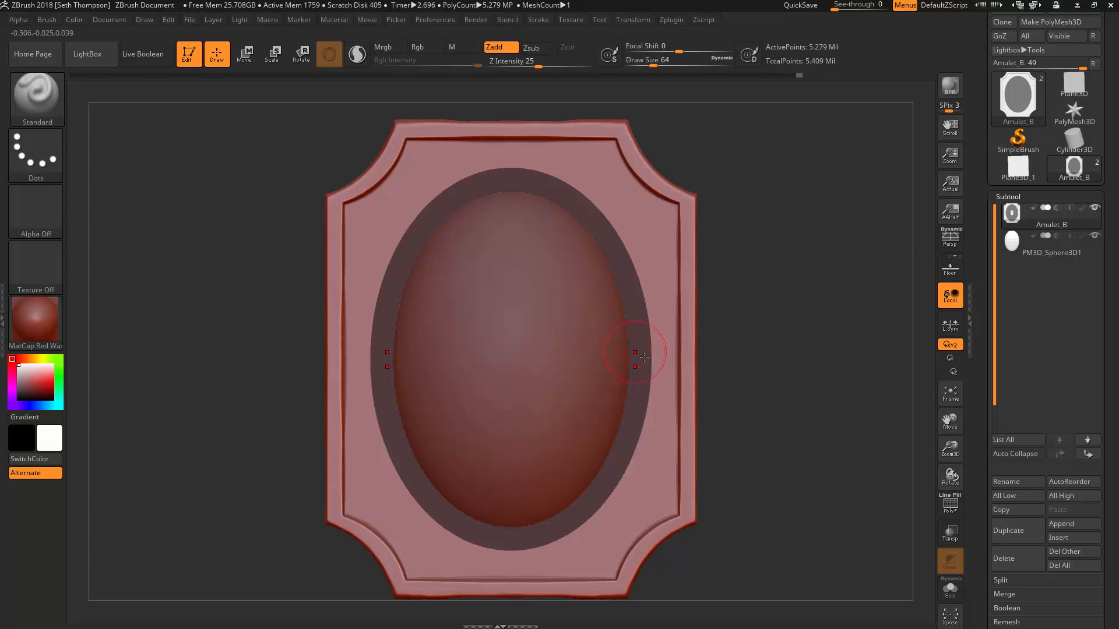
- Turn on ghost transparency so the masked amulet can be seen through the sphere
drag(977, 449, 977, 444)
click(949, 531)
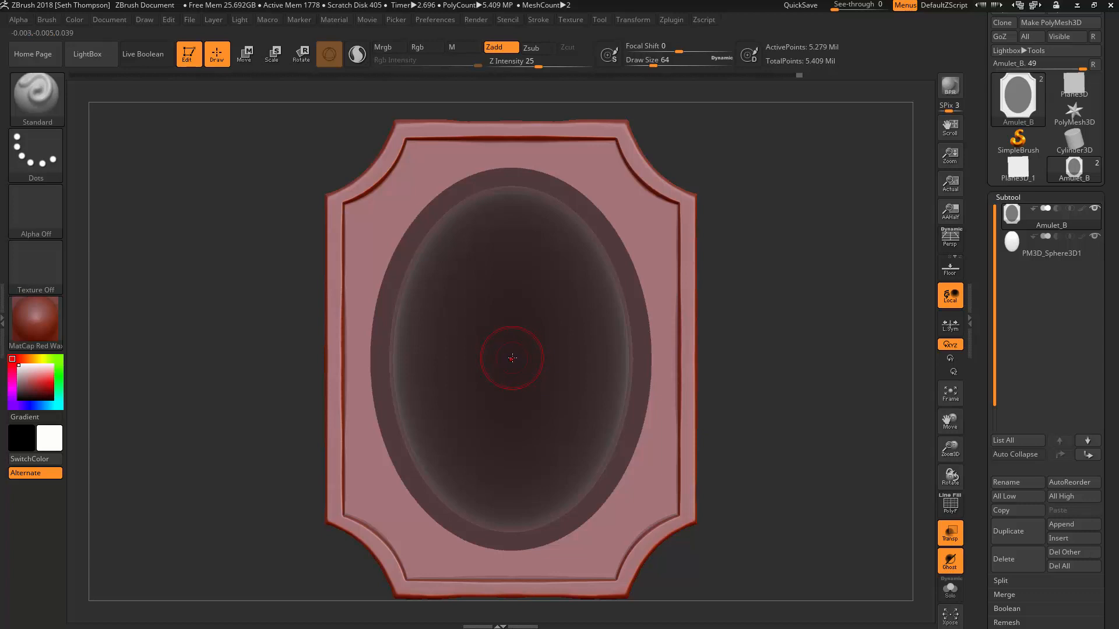
key(ctrl)
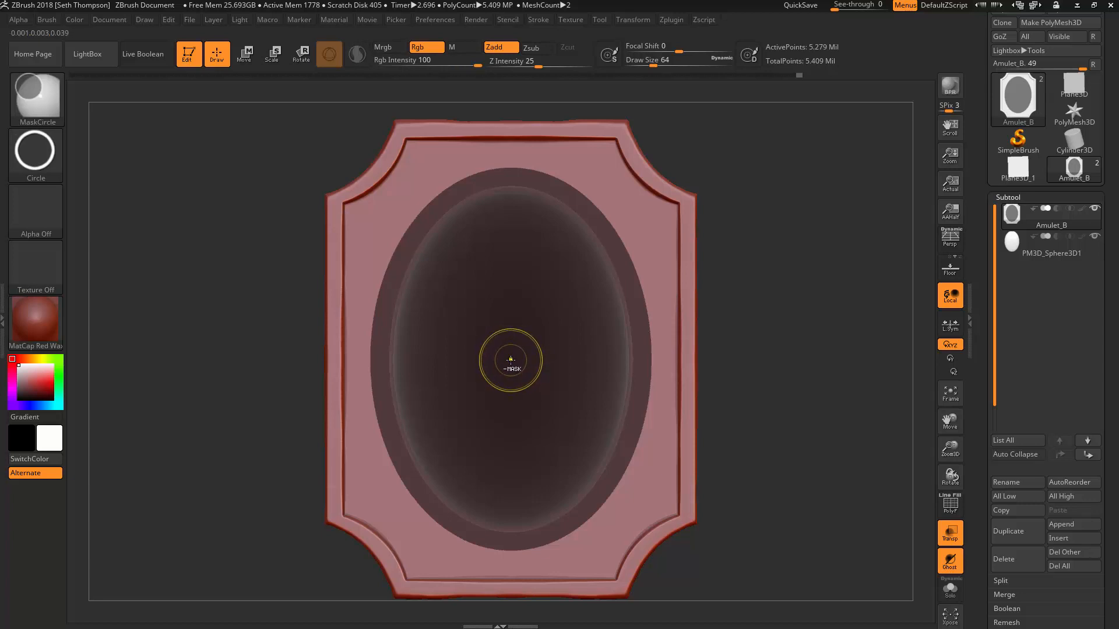
key(alt)
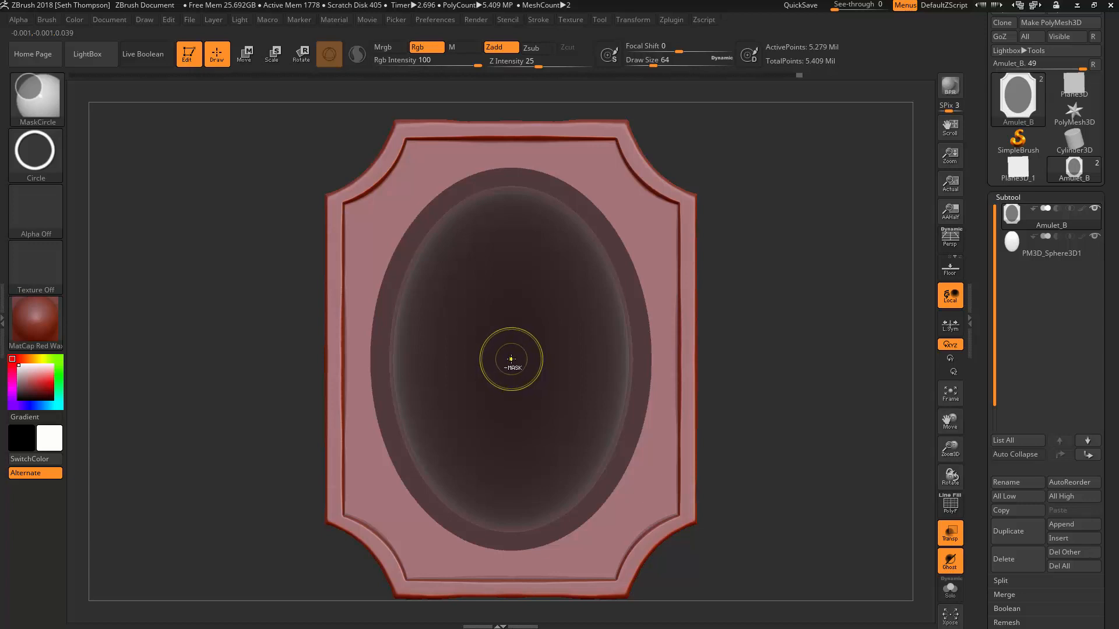
ctrl+alt+drag(527, 373, 621, 497)
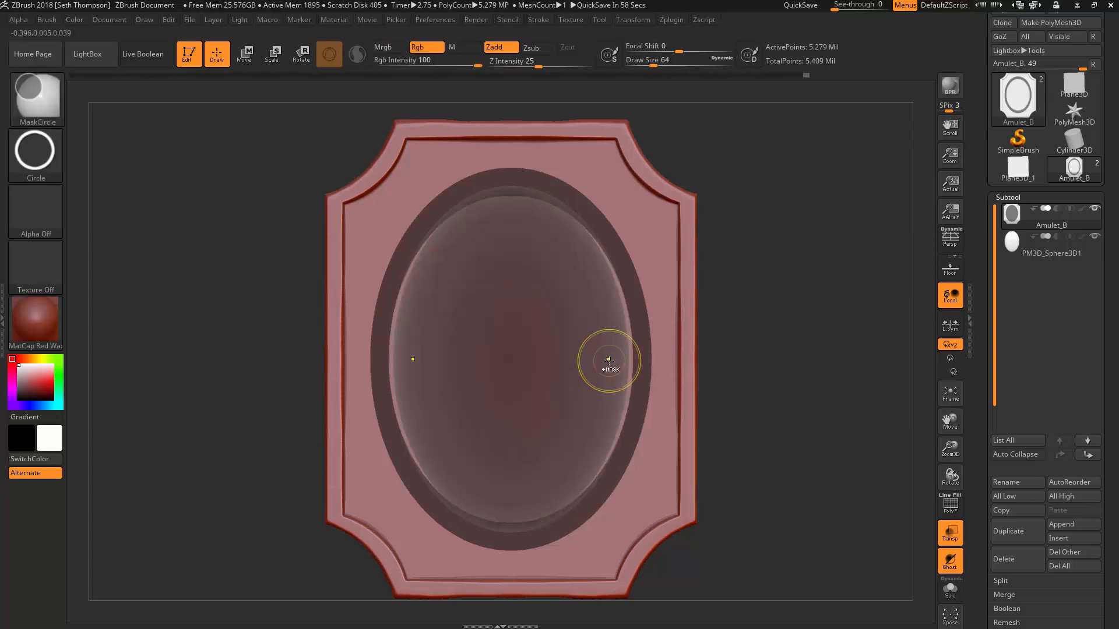
key(ctrl+z)
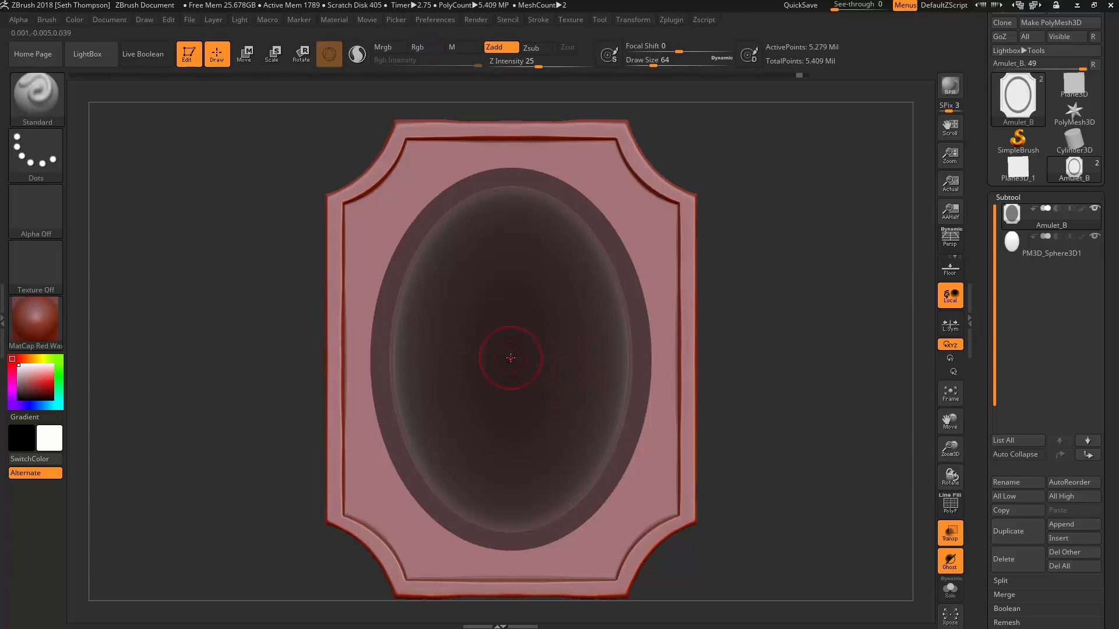
- Unmask a concentric oval just outside the sphere's edge, leaving a narrow ring-shaped mask around the centrepiece
key(ctrl)
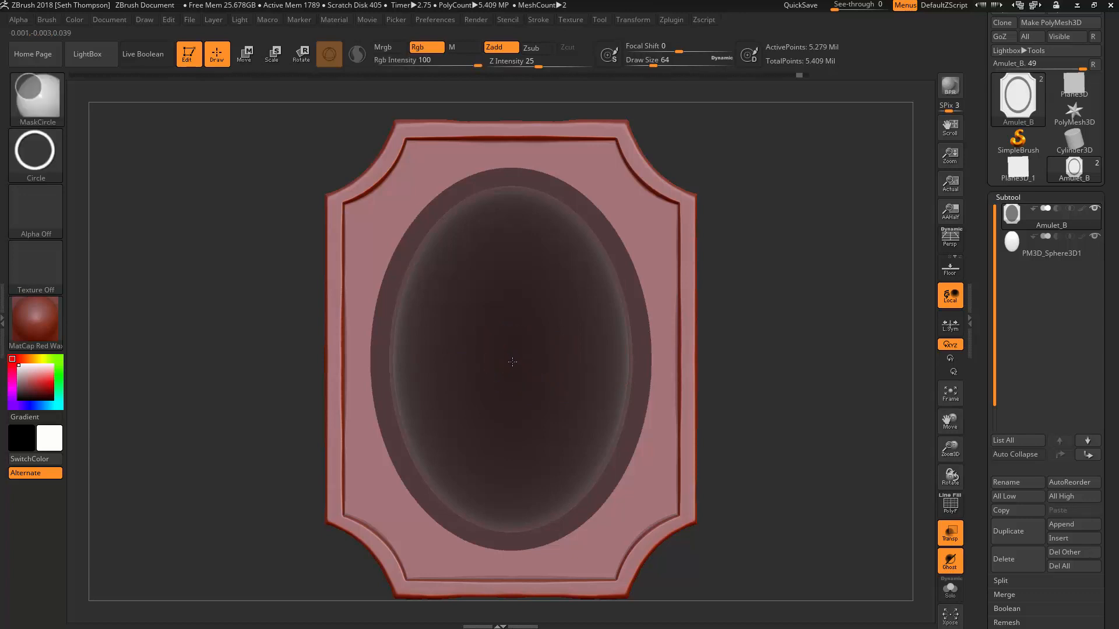
ctrl+drag(510, 358, 631, 529)
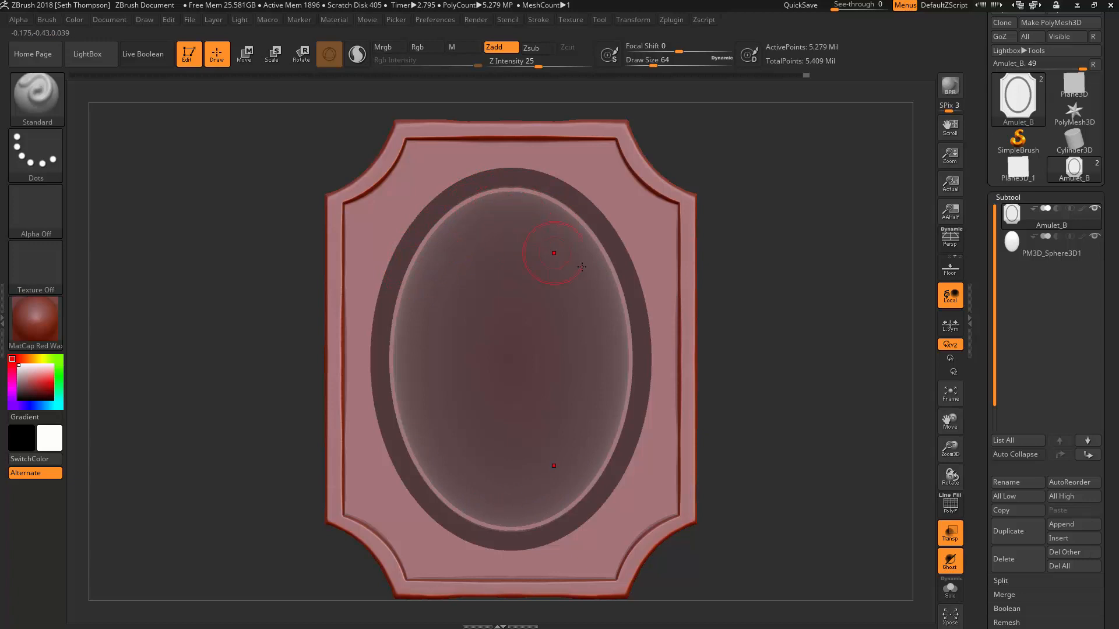
drag(753, 228, 807, 231)
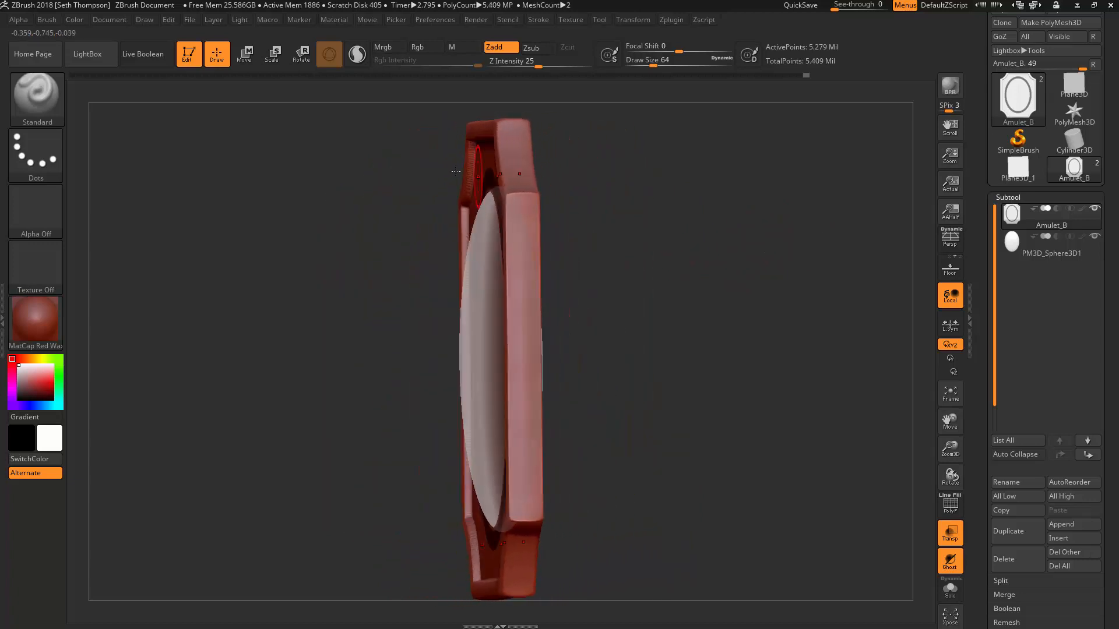
shift+drag(669, 224, 595, 228)
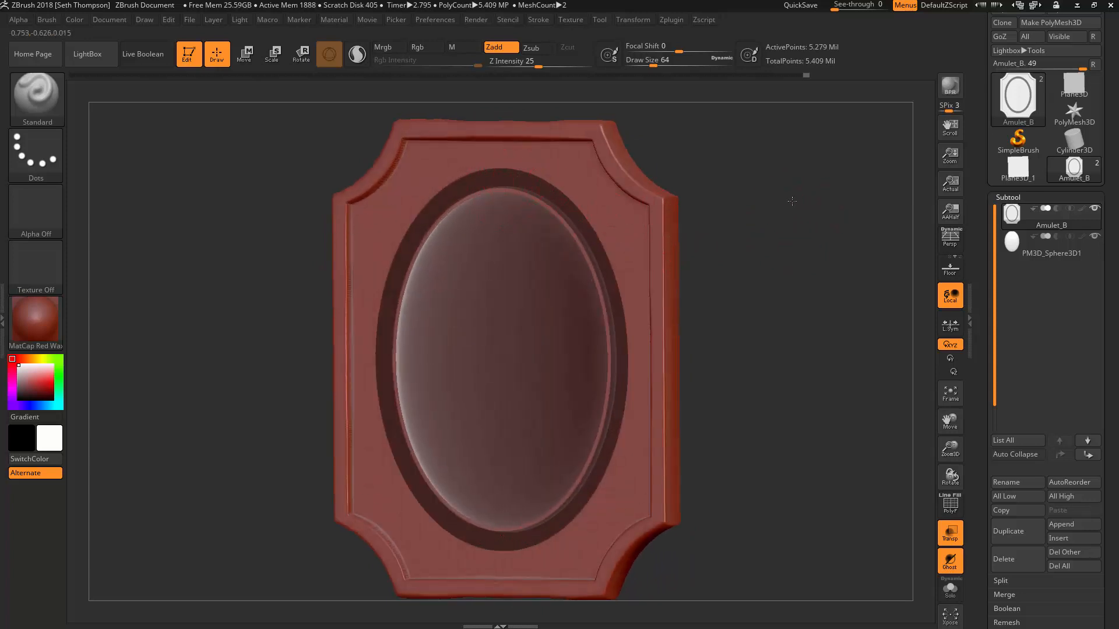
drag(791, 201, 767, 204)
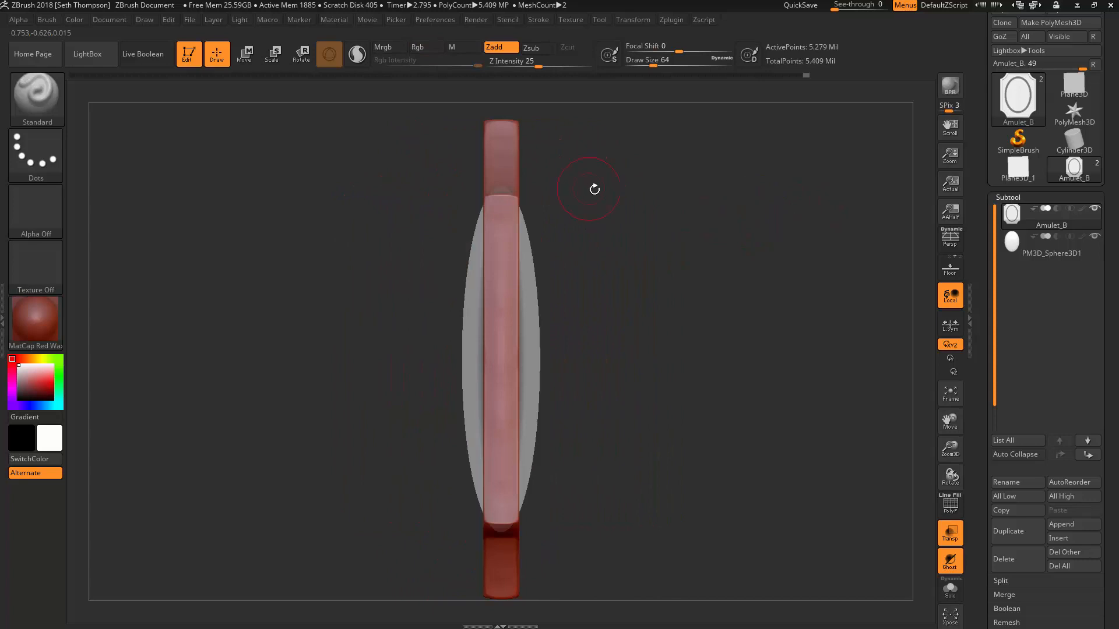
- Clear the ring mask from the amulet's back half in side view, with MaskPen set as the masking brush
drag(594, 189, 656, 169)
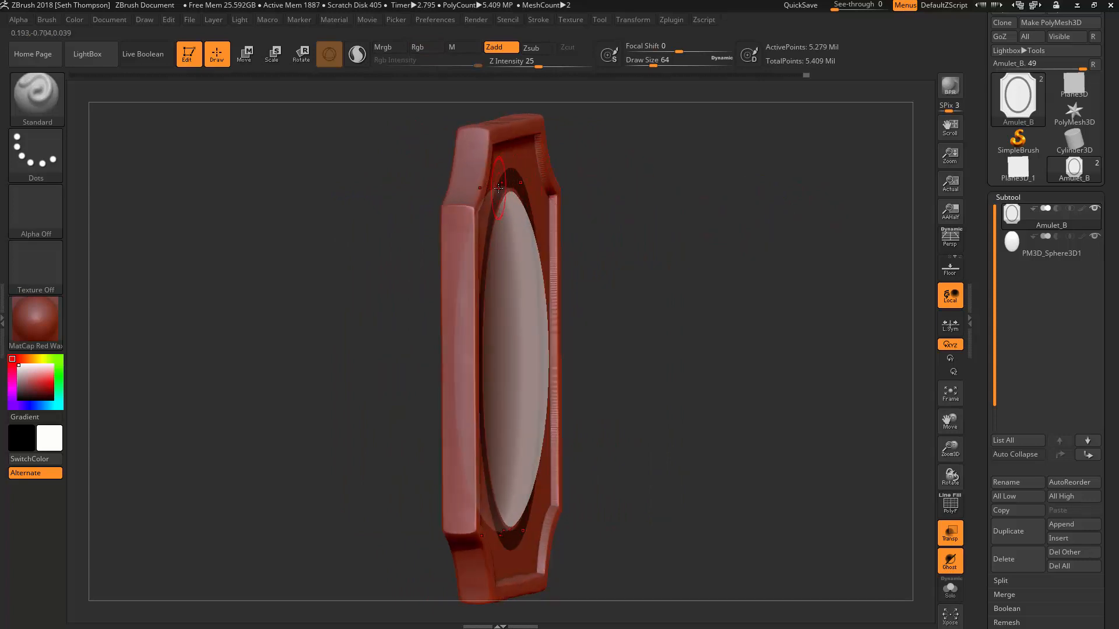
mouse_move(579, 180)
mouse_down()
mouse_move(626, 170)
mouse_move(600, 175)
mouse_up()
key(ctrl)
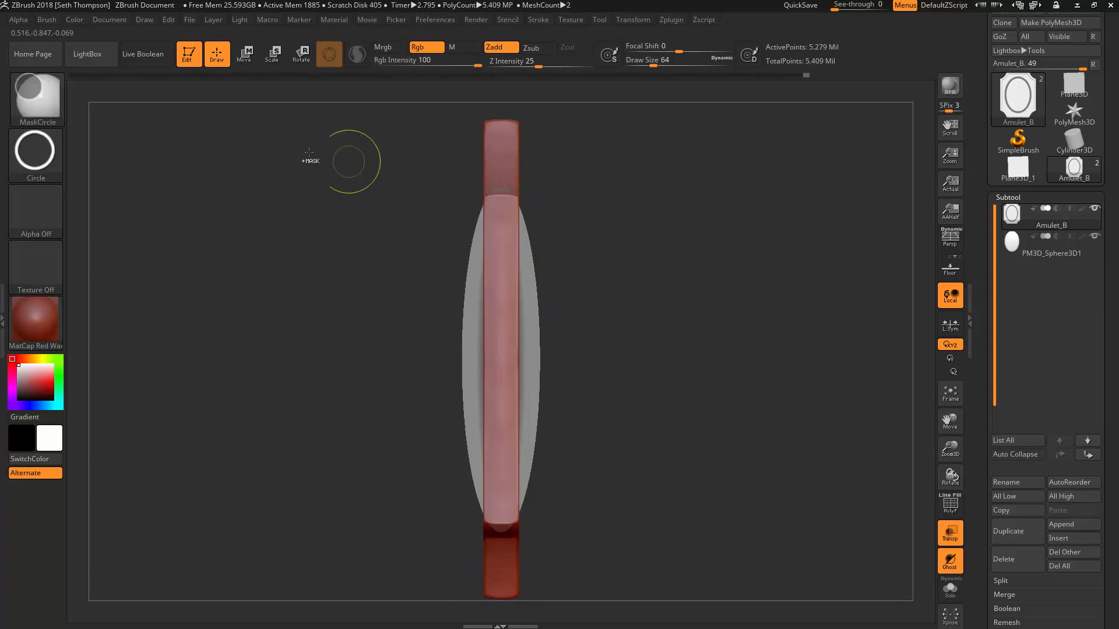
click(40, 106)
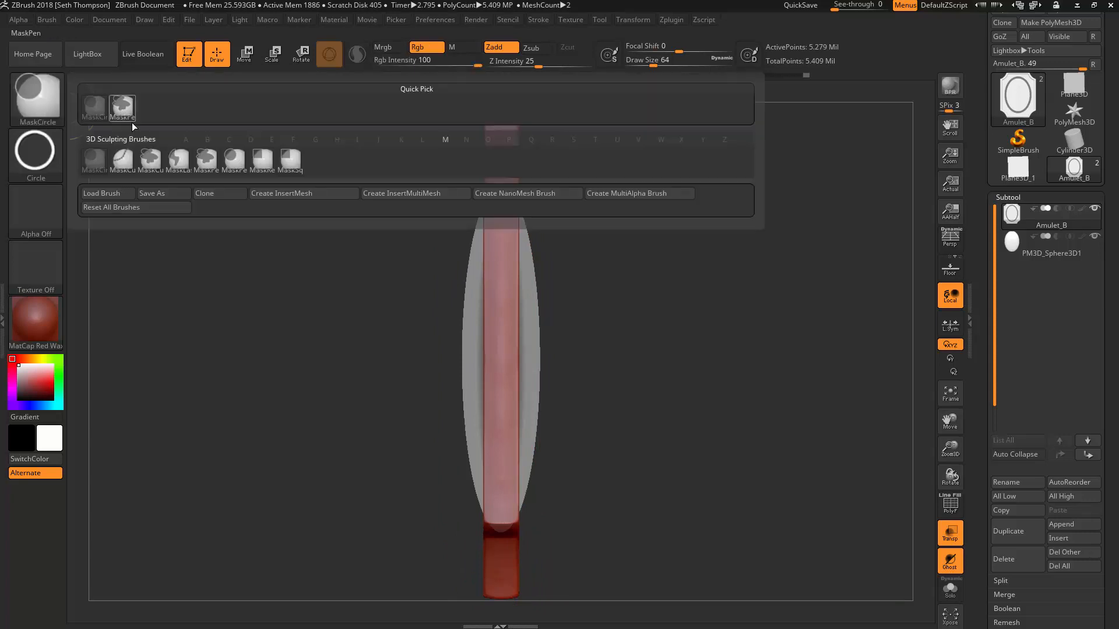
click(124, 108)
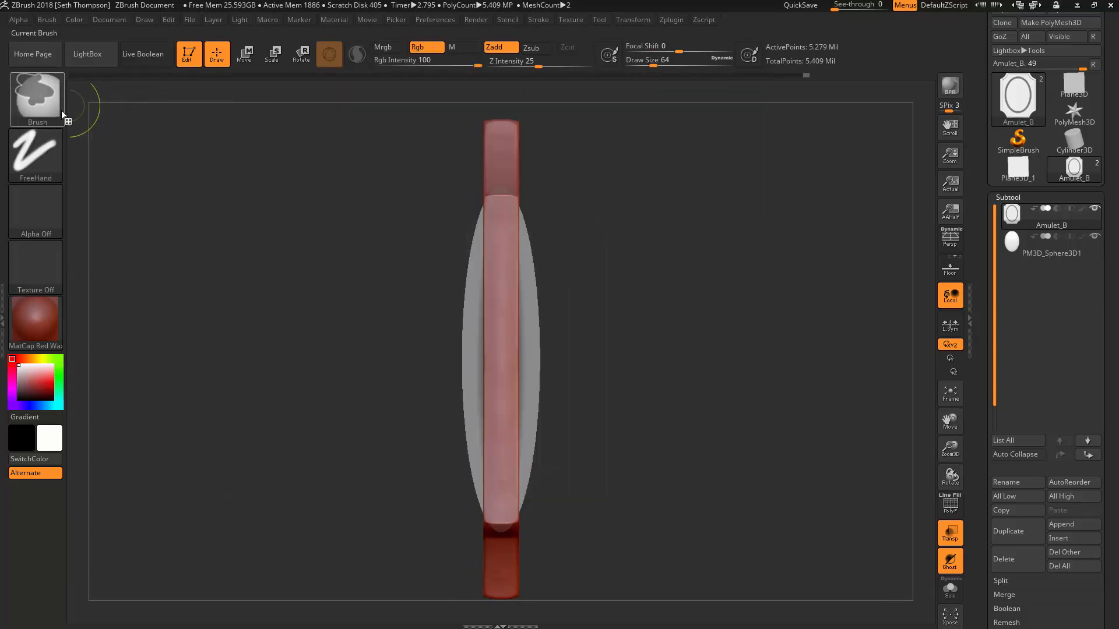
mouse_move(401, 118)
ctrl+mouse_down()
mouse_move(501, 352)
mouse_move(501, 614)
ctrl+mouse_up()
- Check the mask on both faces with the polyframe display, and invert it so only the front oval ring is editable
mouse_move(671, 268)
mouse_down()
mouse_move(701, 277)
mouse_move(740, 236)
mouse_move(581, 225)
mouse_up()
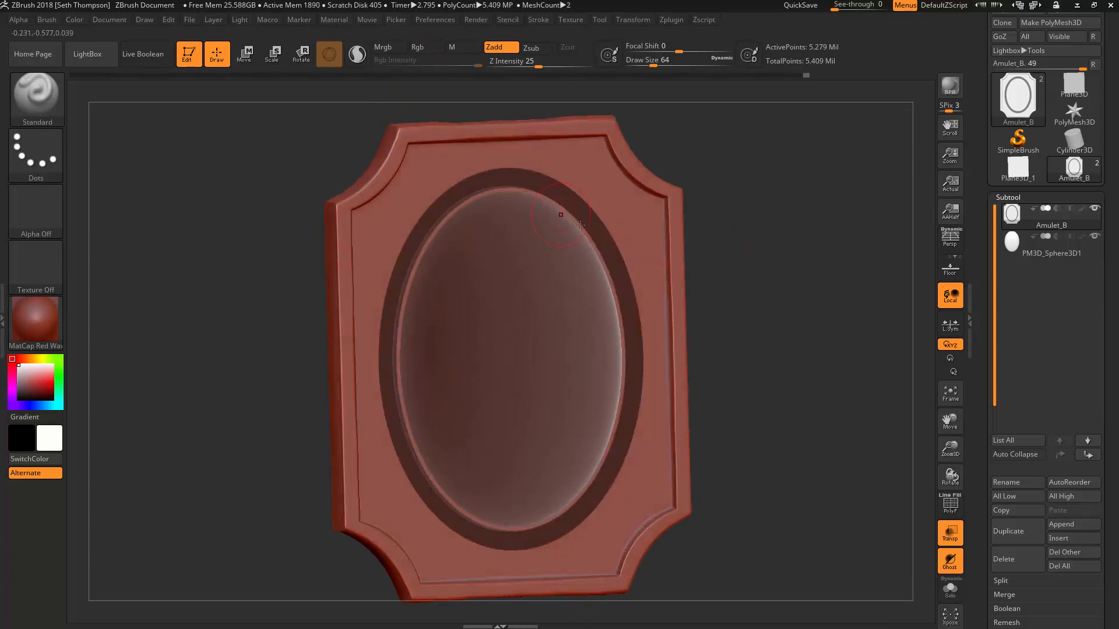
key(shift+f)
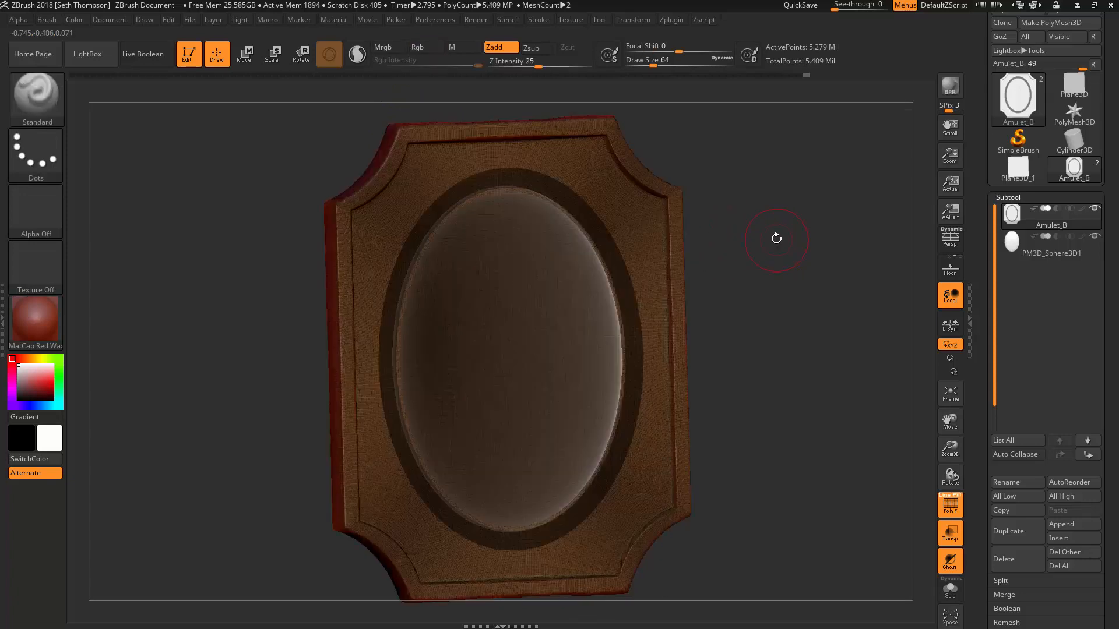
drag(789, 203, 552, 262)
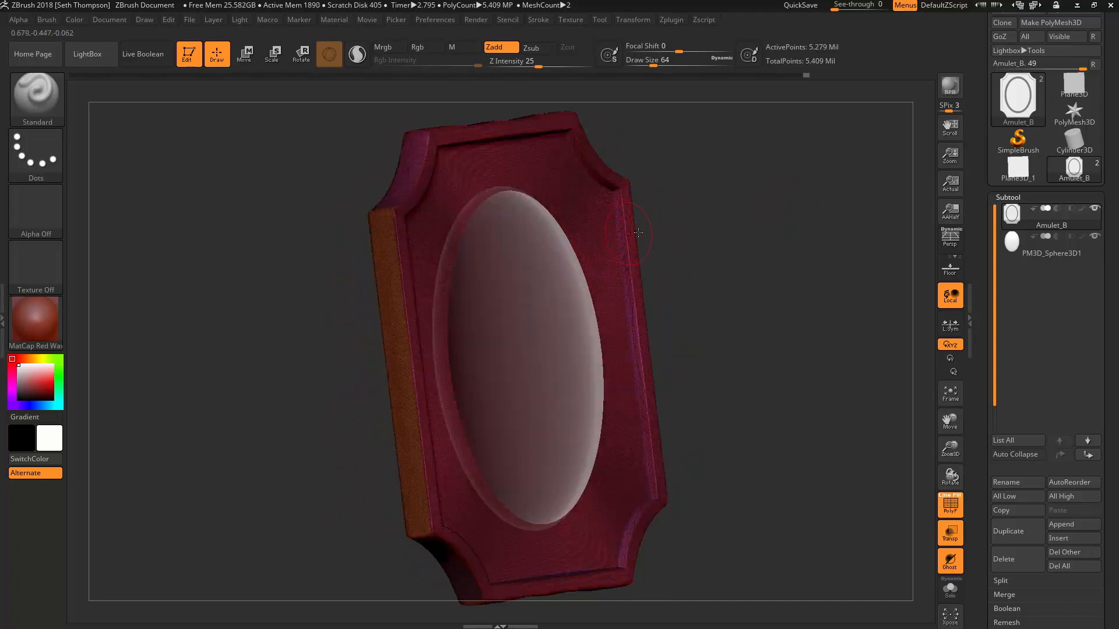
drag(767, 205, 656, 201)
mouse_move(798, 181)
mouse_down()
mouse_move(767, 229)
mouse_move(752, 220)
mouse_move(747, 244)
mouse_move(798, 202)
mouse_move(782, 235)
mouse_up()
key(shift)
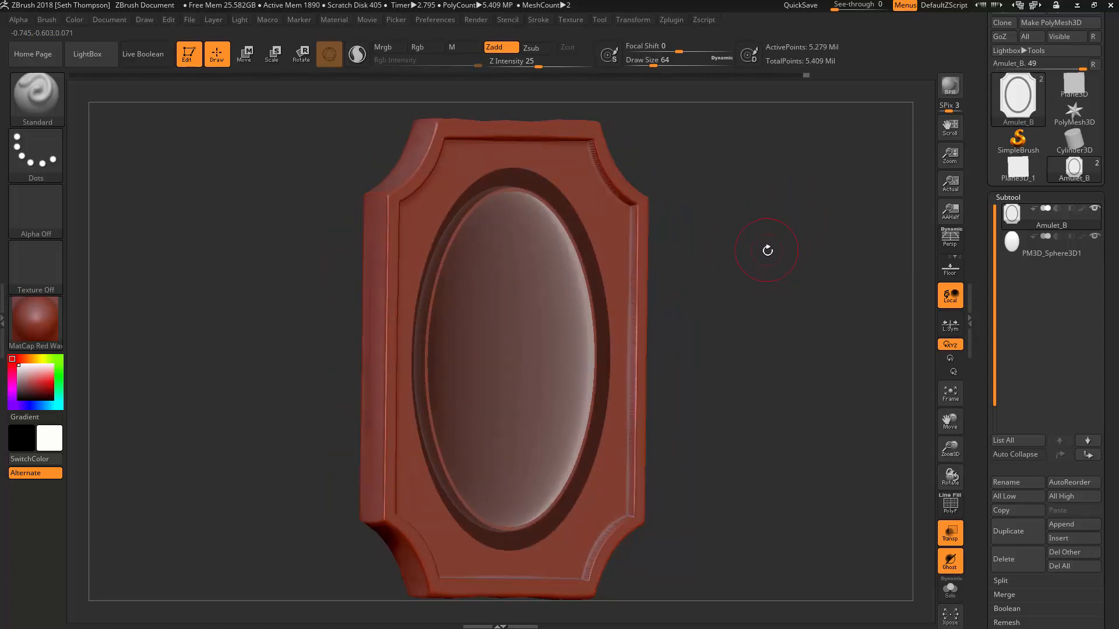
key(ctrl)
ctrl+click(773, 249)
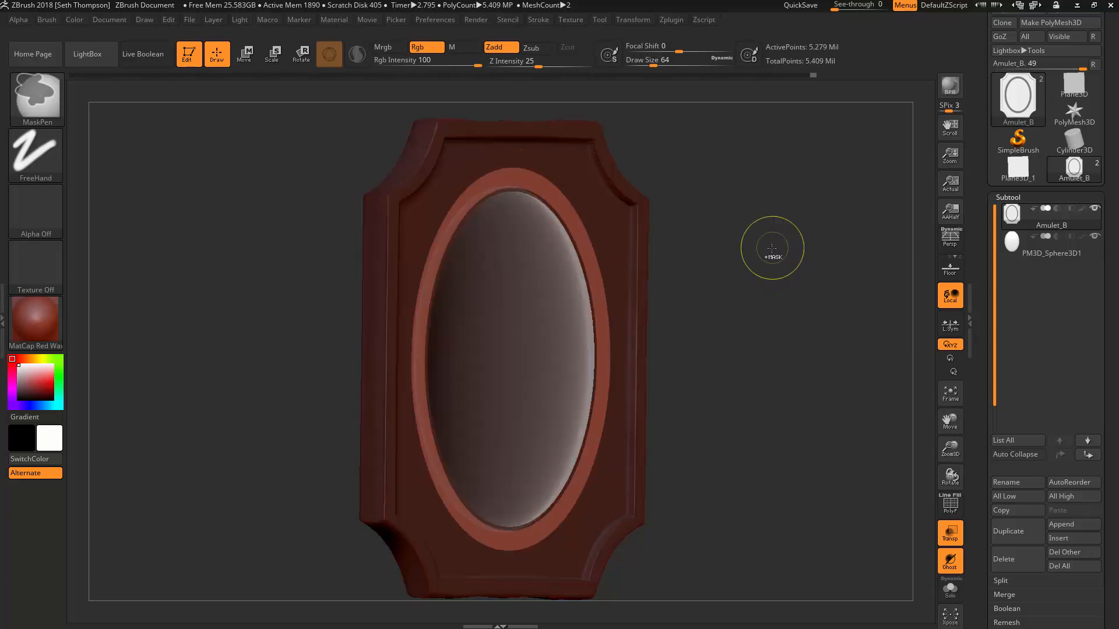
- Try to move the unmasked oval ring along the Z axis with the transform gizmo
key(w)
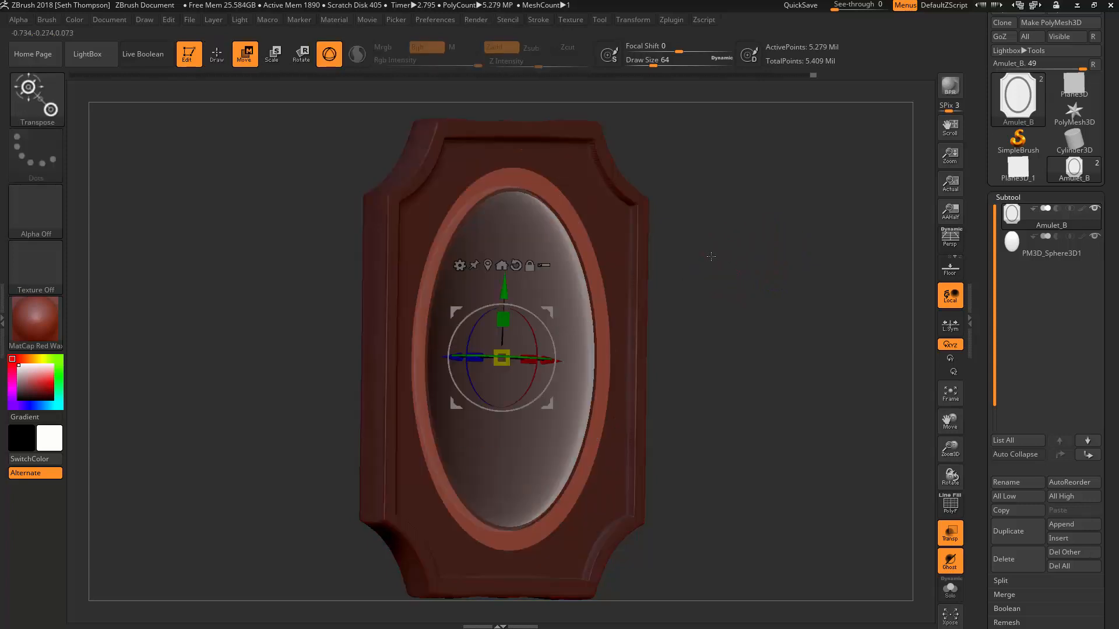
drag(724, 253, 616, 312)
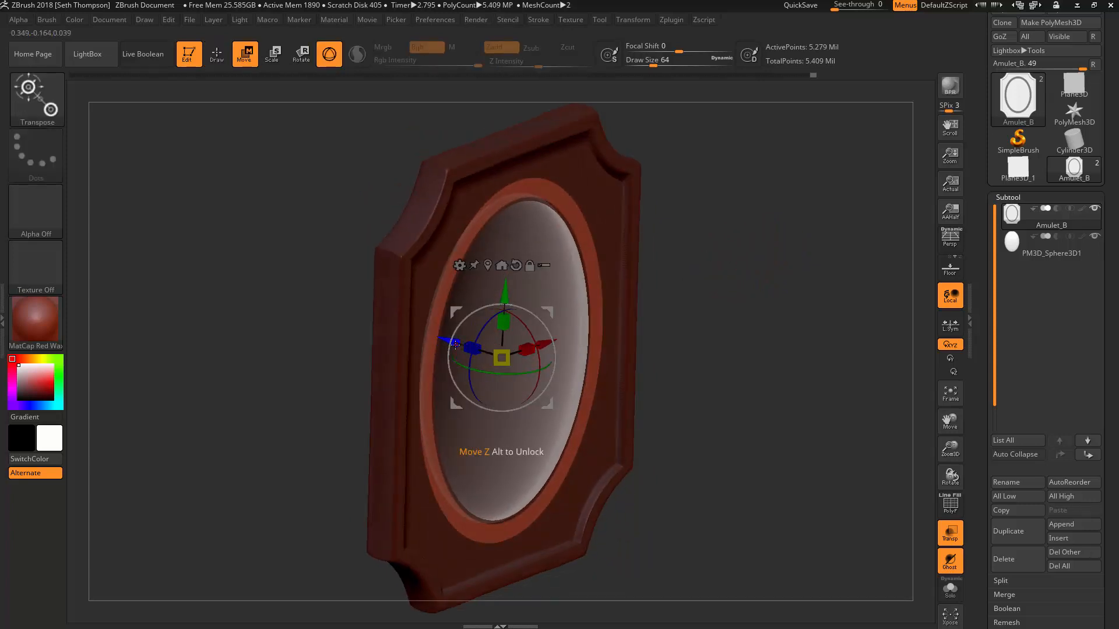
drag(458, 344, 469, 348)
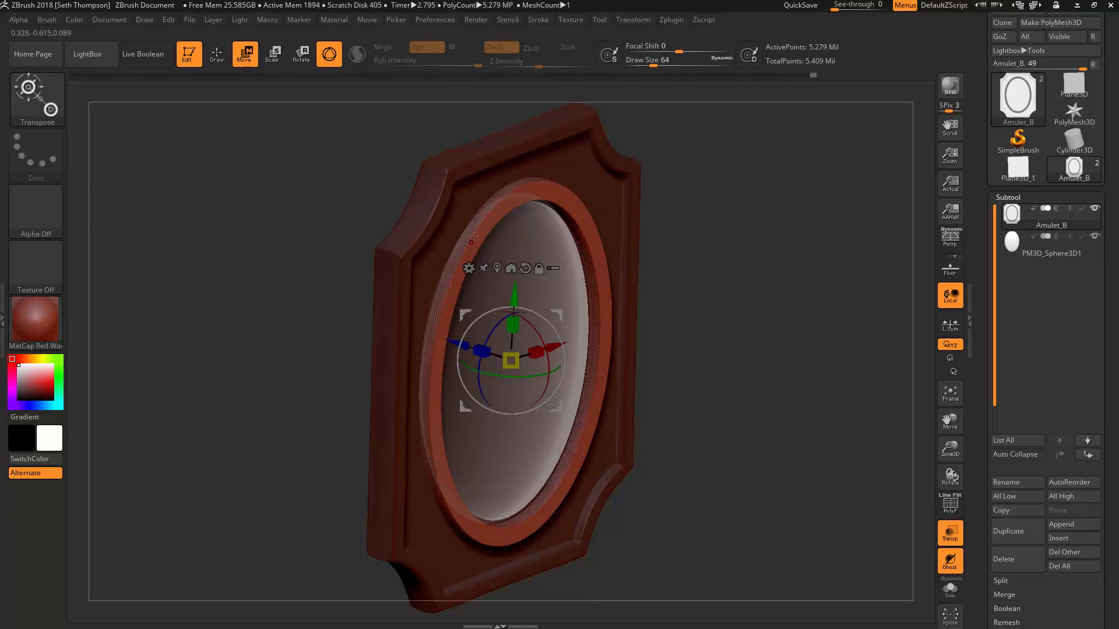
key(ctrl+z)
- Collapse the Subtool section and bring up the Deformation settings, with the oval ring viewed close up at an angle
mouse_move(803, 289)
shift+right_down()
mouse_move(793, 265)
mouse_move(862, 264)
mouse_move(821, 270)
mouse_move(888, 284)
shift+right_up()
click(1005, 197)
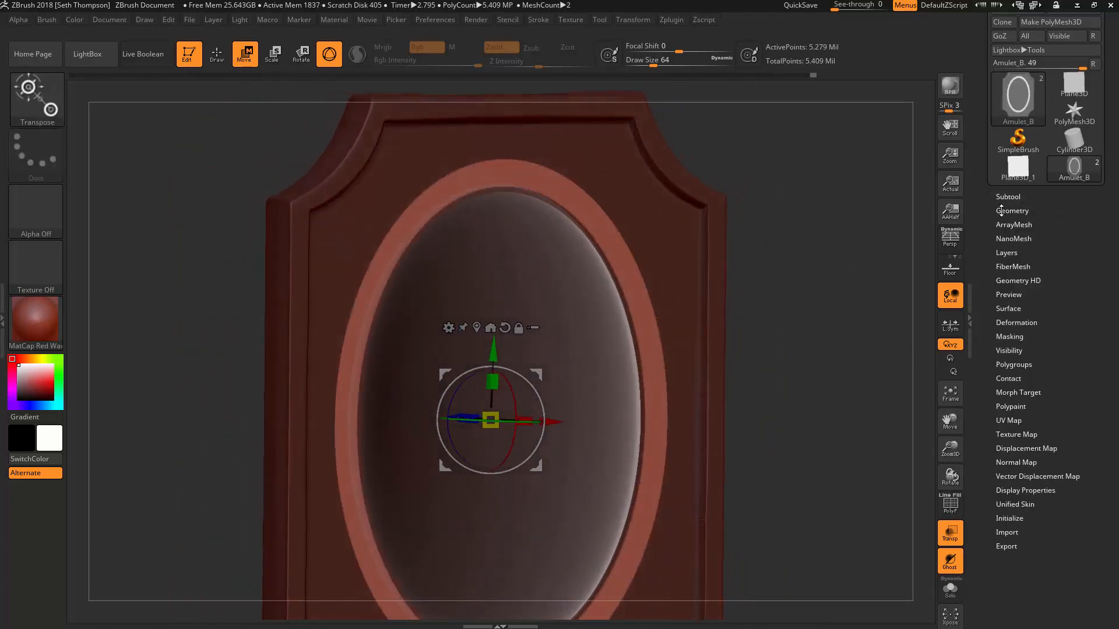
click(1010, 323)
scroll(981, 313, down, 5)
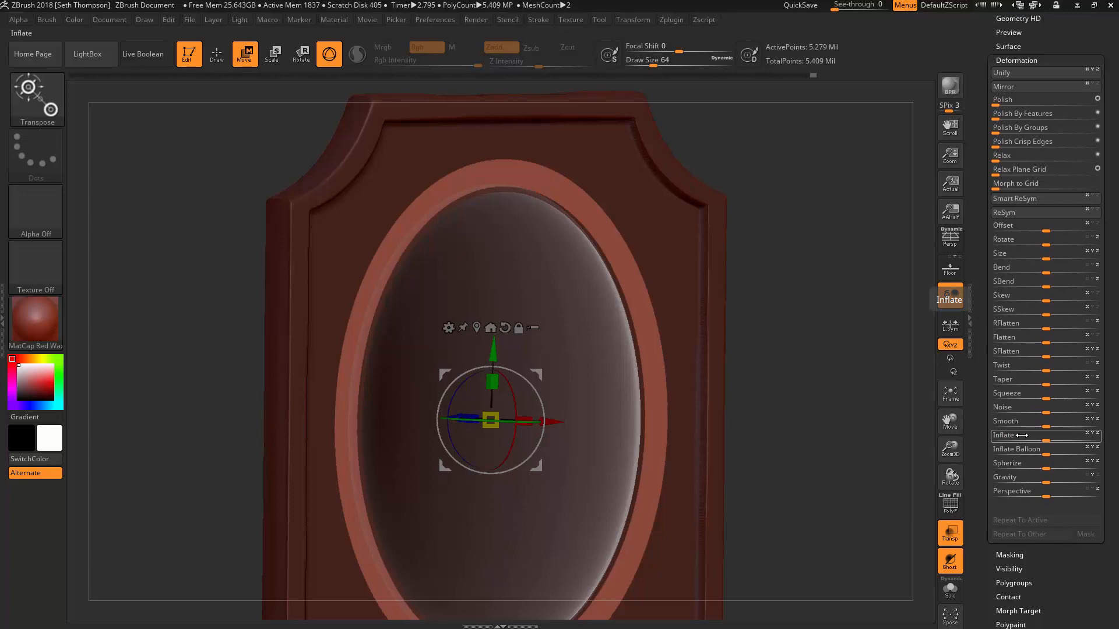
drag(838, 361, 857, 379)
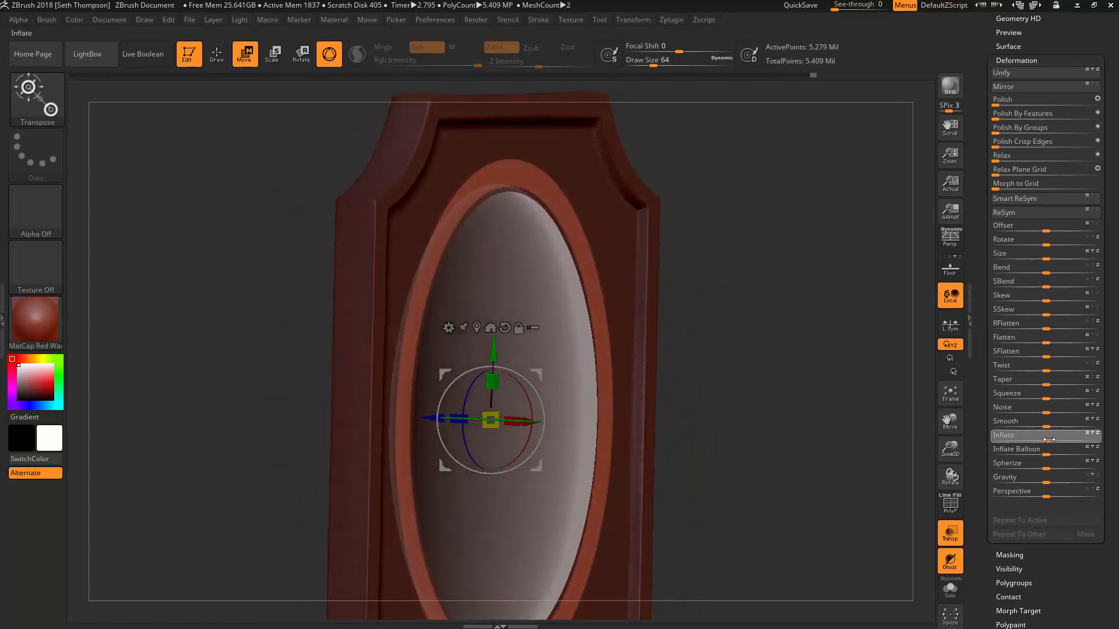
- Try a strong Inflate deformation of about 67 on the unmasked oval ring
drag(1051, 439, 1079, 438)
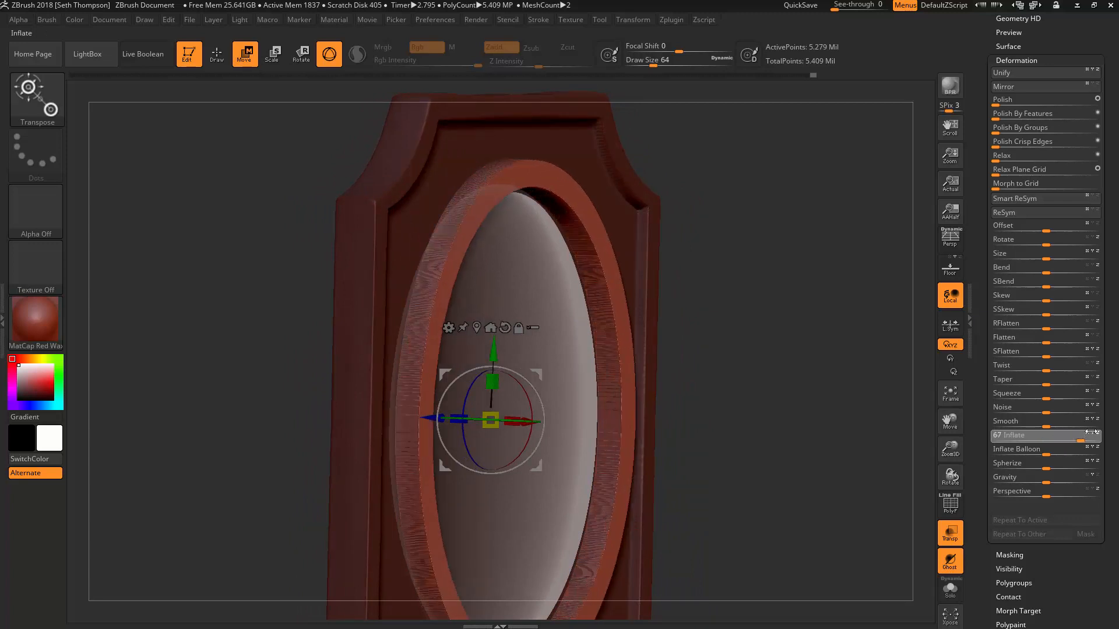
drag(1090, 432, 1090, 433)
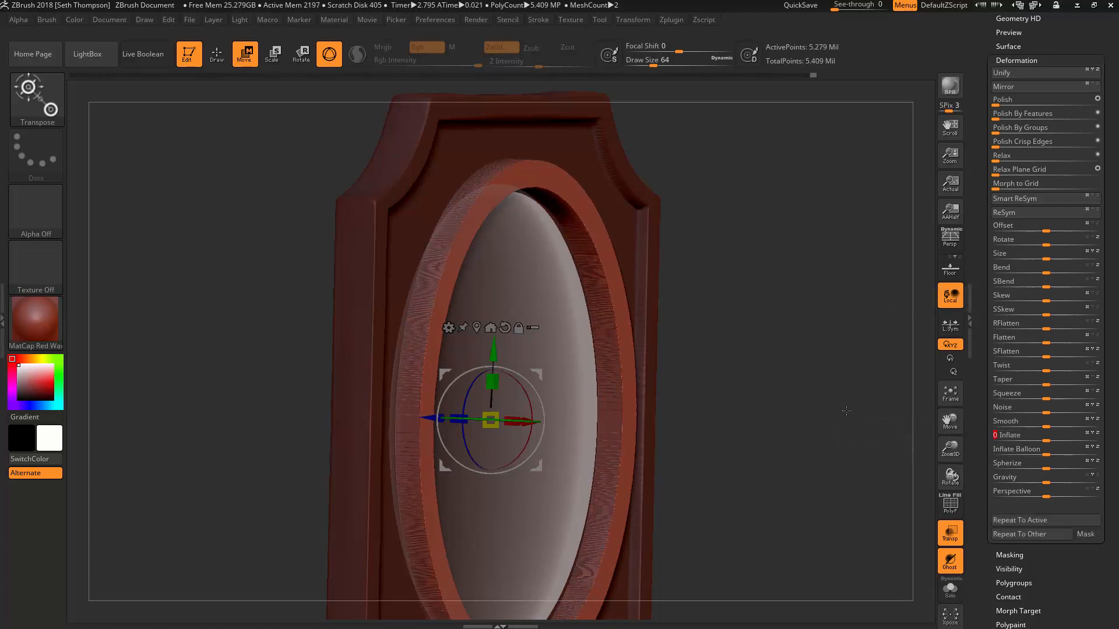
key(ctrl+z)
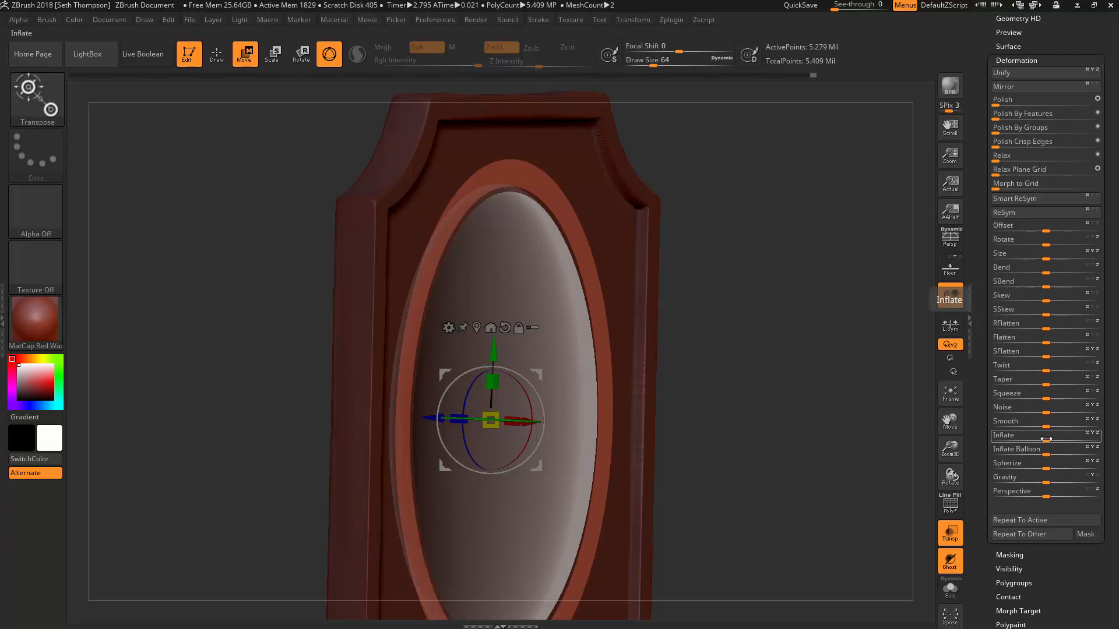
- Try a much gentler Inflate deformation on the oval ring and examine its side walls up close
drag(1045, 440, 1052, 440)
text(1)
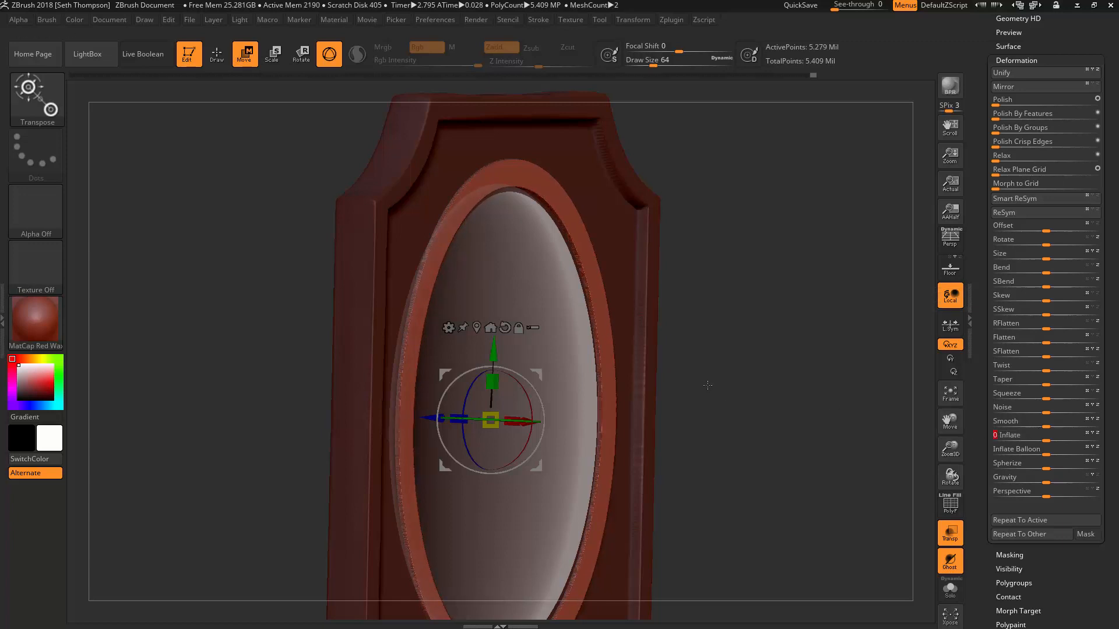
ctrl+right_drag(836, 348, 812, 364)
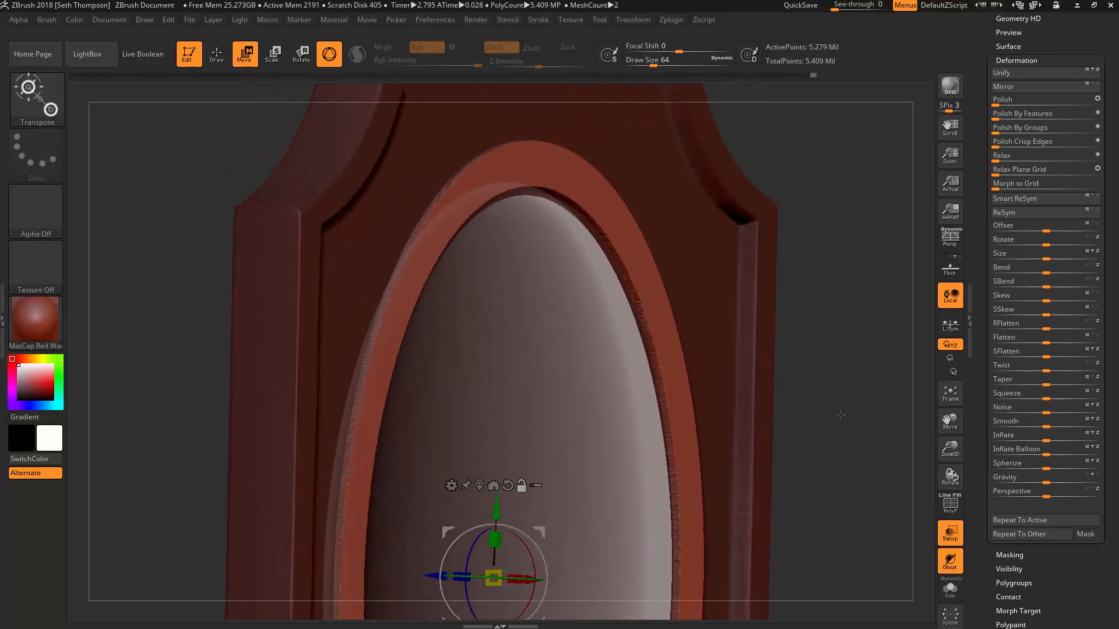
- Try Inflate Balloon at 3 on the oval ring, comparing it with the earlier state in the undo history
click(997, 450)
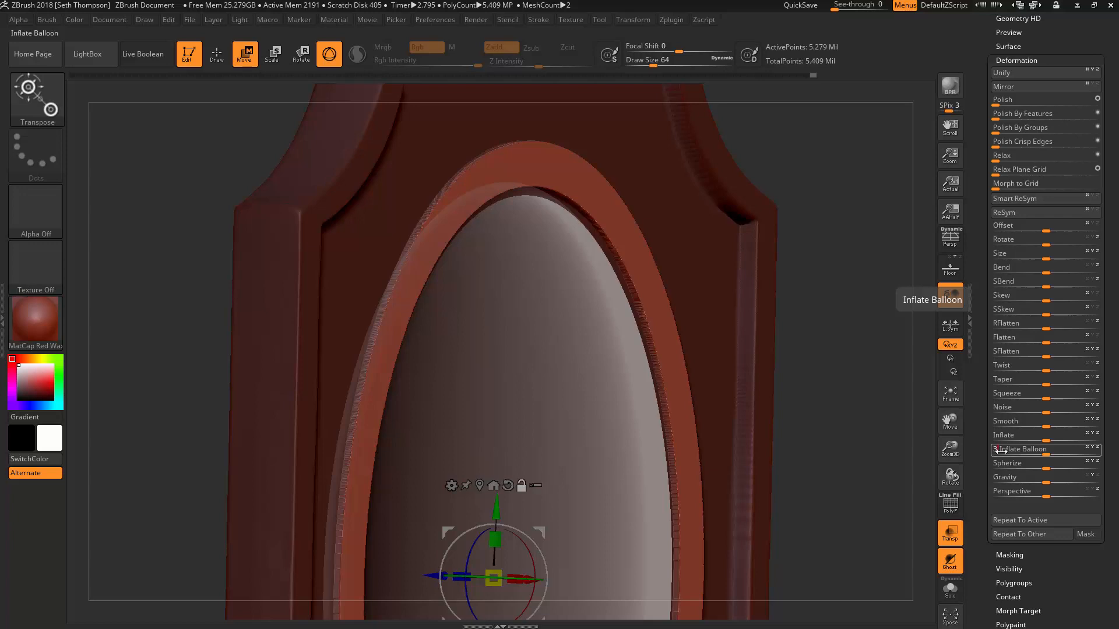
text(3)
key(Return)
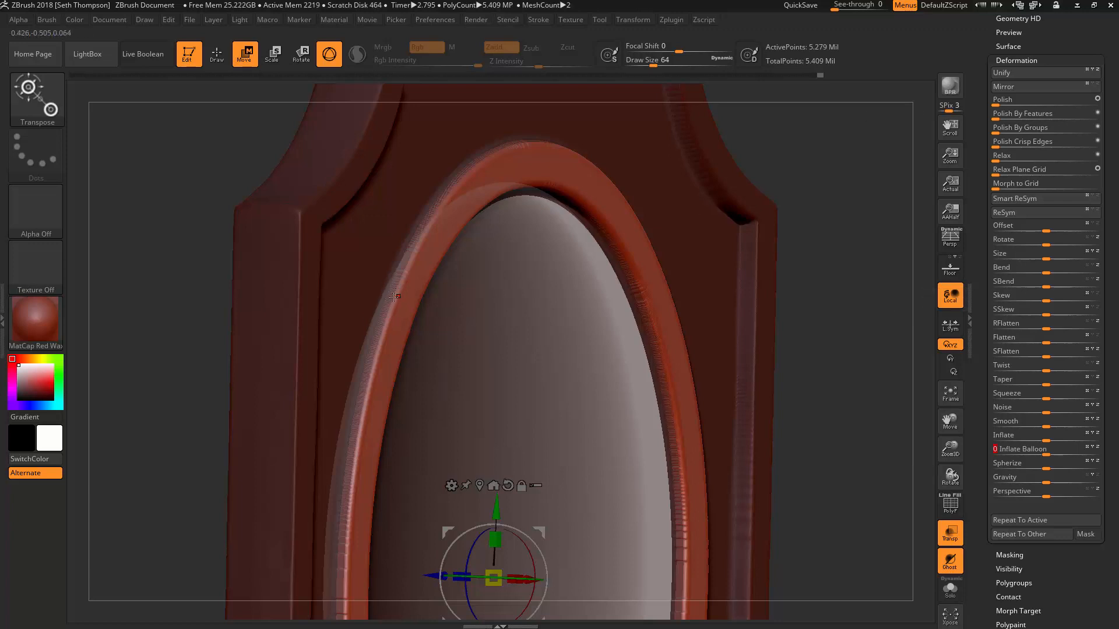
click(813, 74)
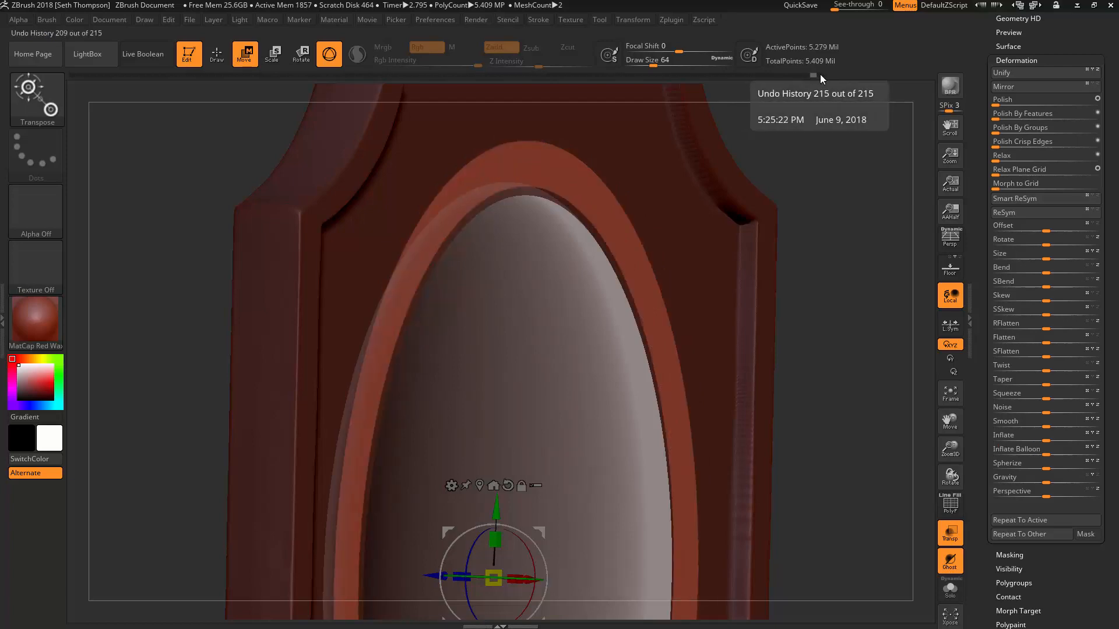
click(820, 75)
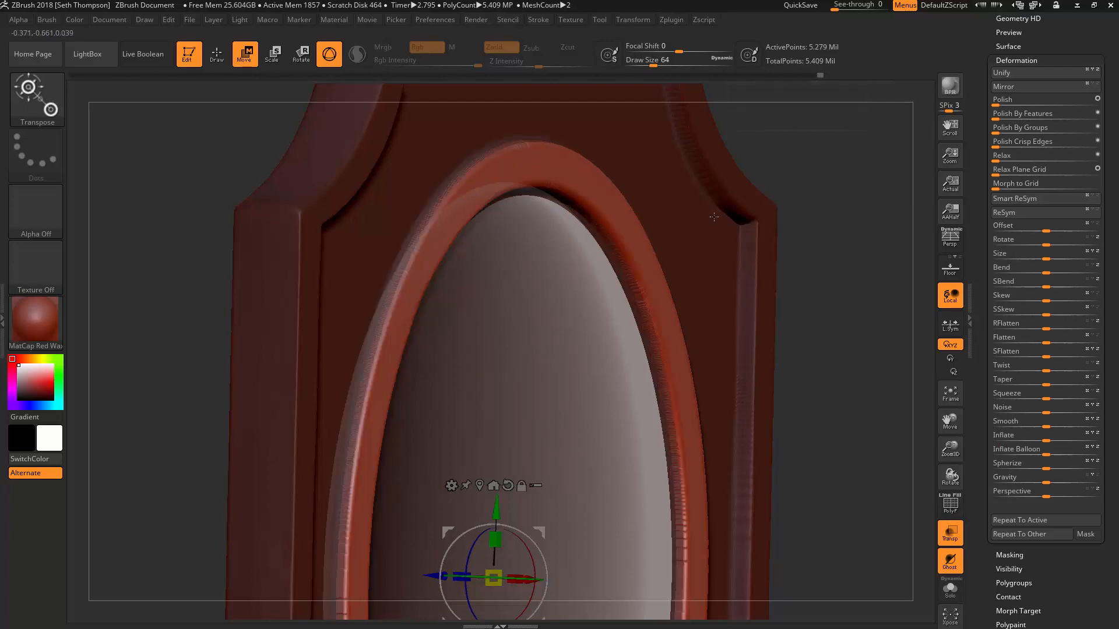
drag(831, 297, 815, 293)
ctrl+right_drag(585, 301, 529, 292)
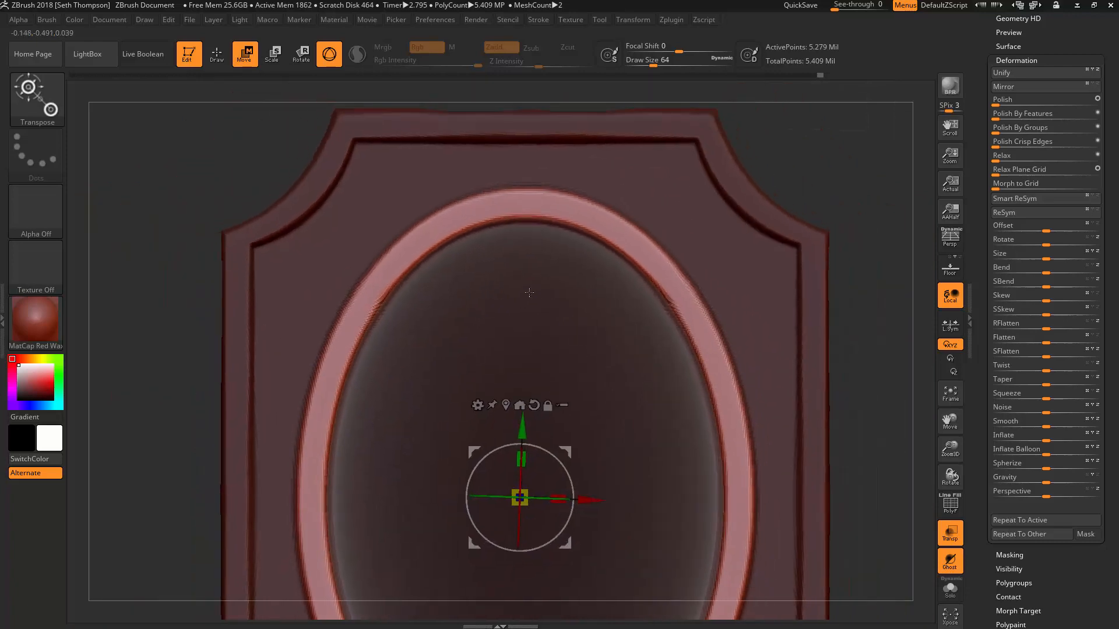
drag(229, 165, 269, 160)
key(ctrl+z)
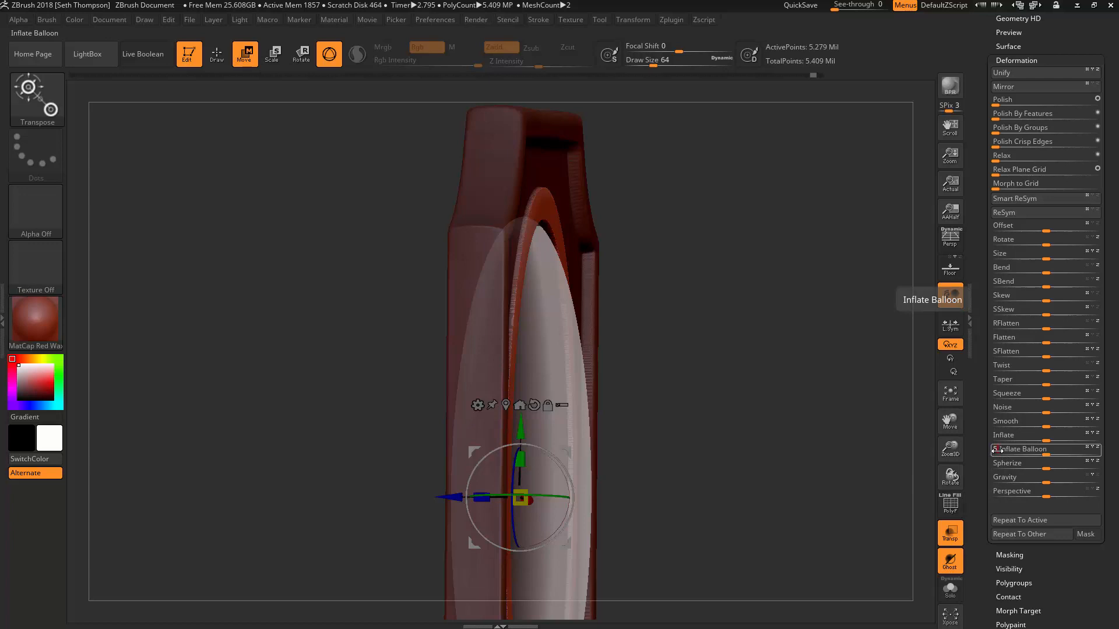
- Raise and round the oval ring with Inflate Balloon, and inspect its profile from several angles
key(Return)
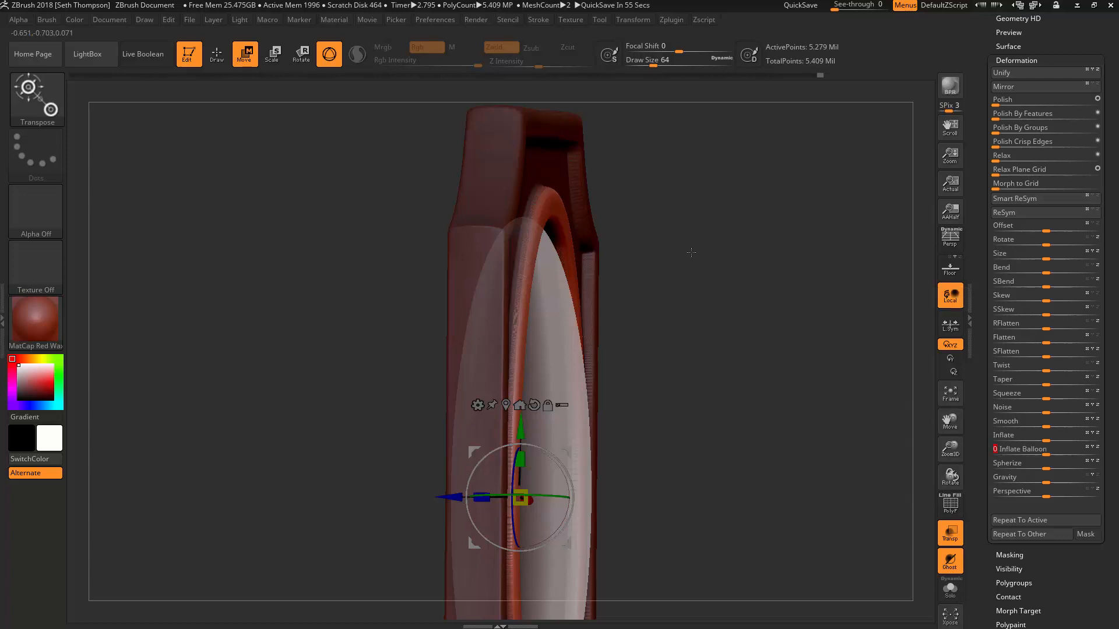
mouse_move(710, 260)
ctrl+right_down()
mouse_move(742, 274)
mouse_move(753, 441)
ctrl+right_up()
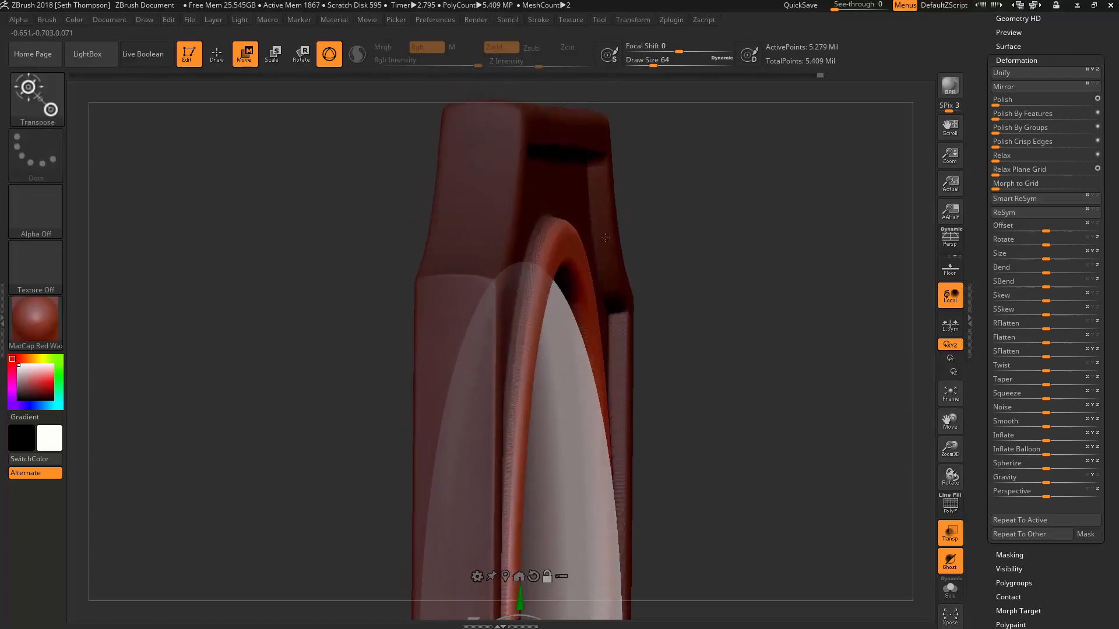
right_drag(749, 297, 736, 299)
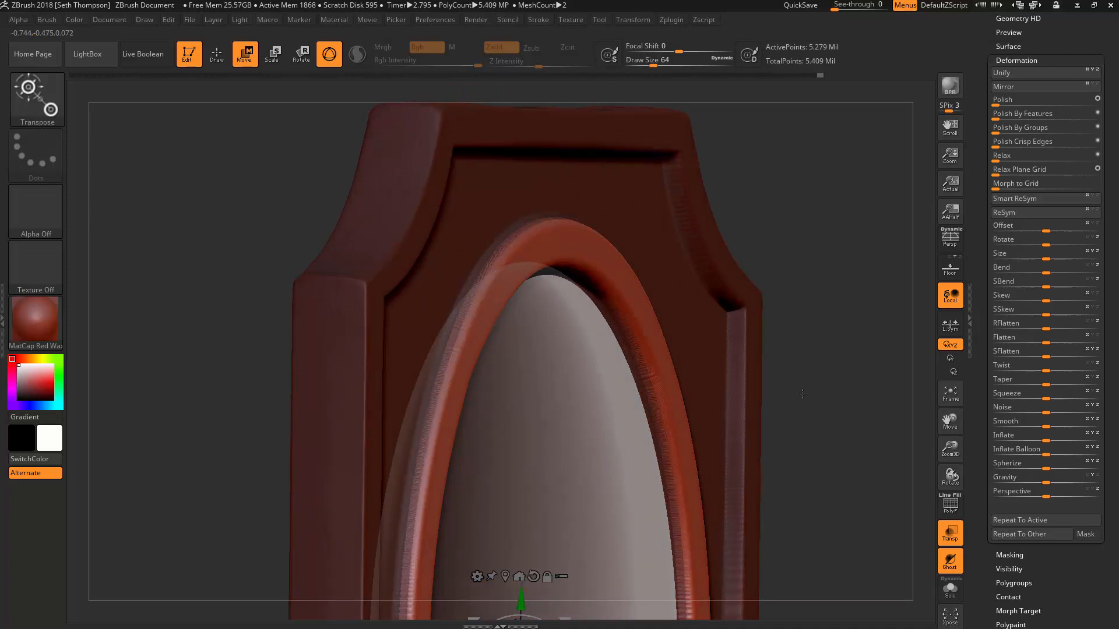
right_drag(845, 383, 822, 385)
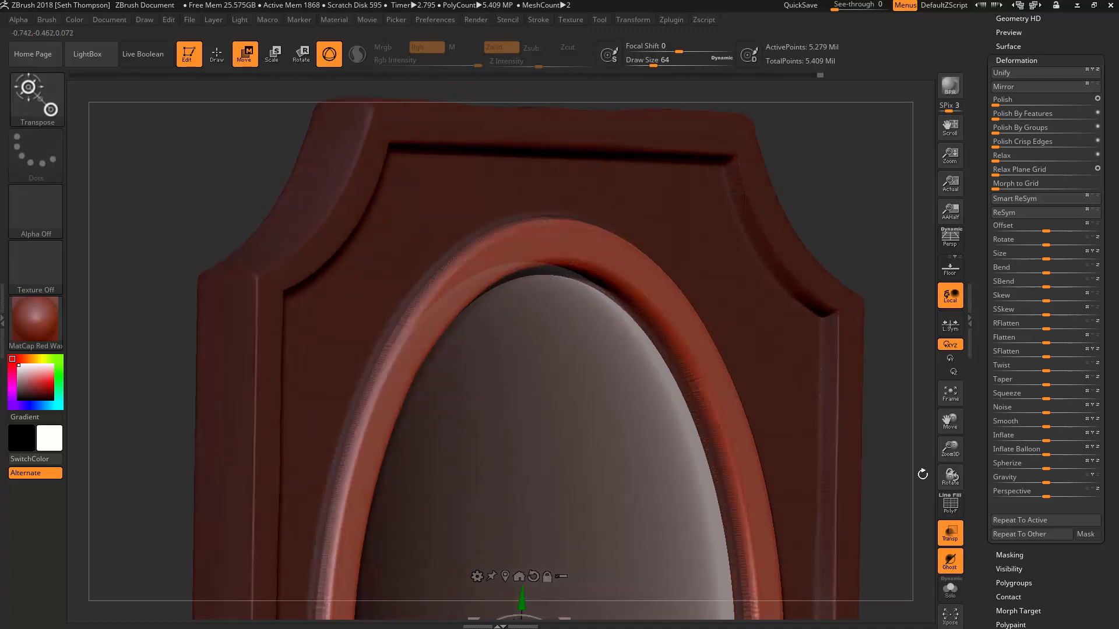
- Turn off subtool transparency and clear the mask from the whole amulet
click(951, 537)
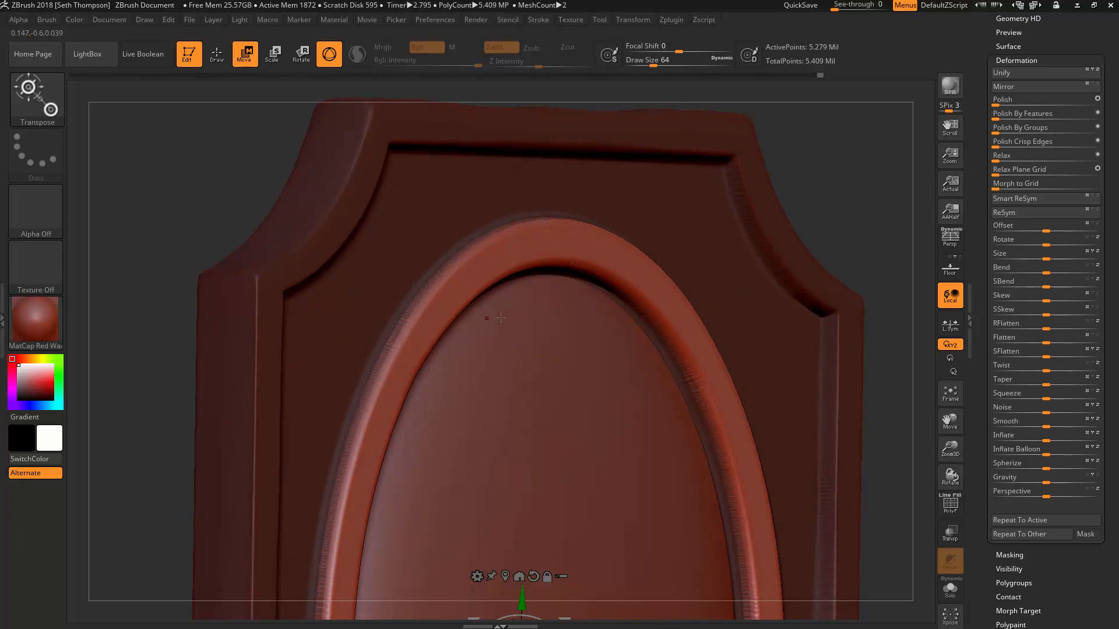
ctrl+drag(841, 177, 828, 193)
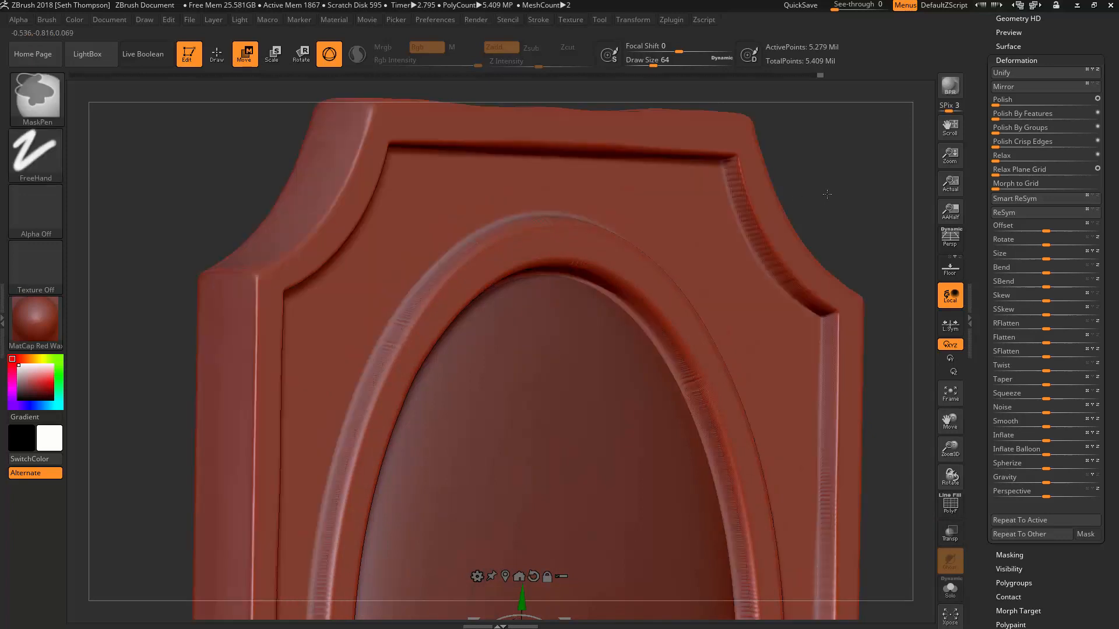
mouse_move(828, 193)
ctrl+right_down()
mouse_move(848, 175)
mouse_move(824, 183)
mouse_move(798, 119)
ctrl+right_up()
alt+right_drag(891, 141, 658, 176)
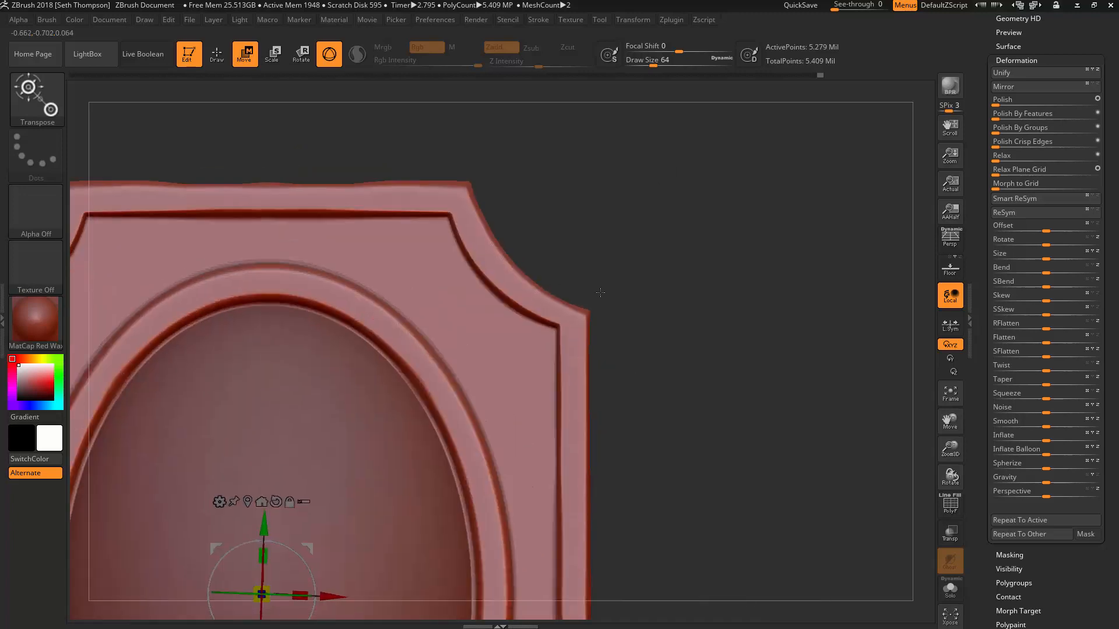
alt+right_drag(692, 247, 835, 187)
- Switch from the transform gizmo to the Standard sculpting brush and angle the view towards the ring's stepped edges
key(b)
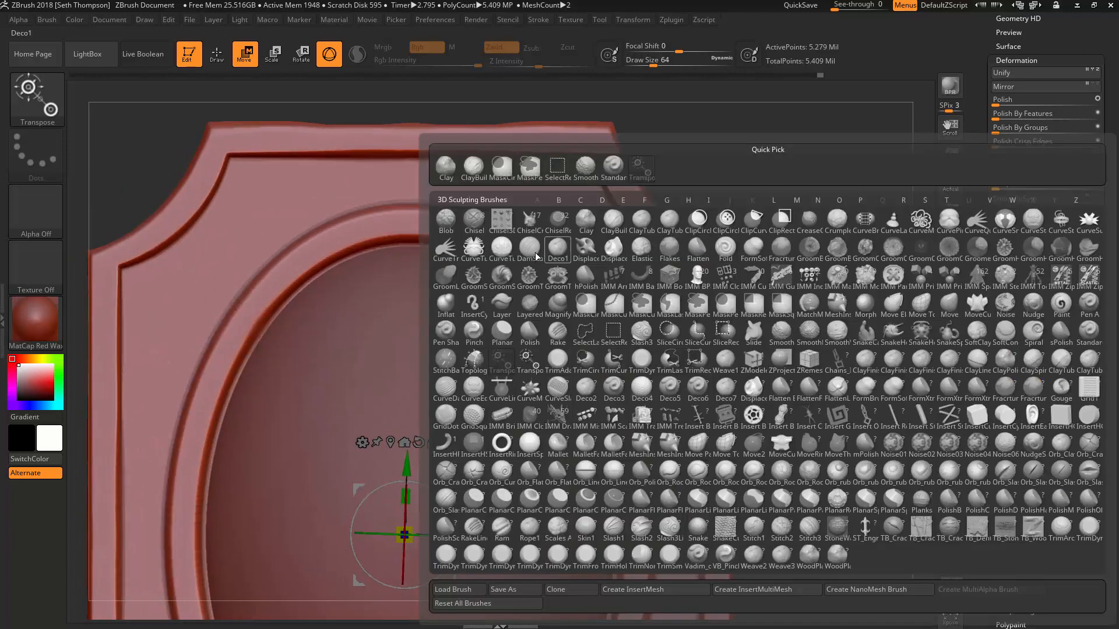
click(607, 177)
right_drag(755, 177, 830, 188)
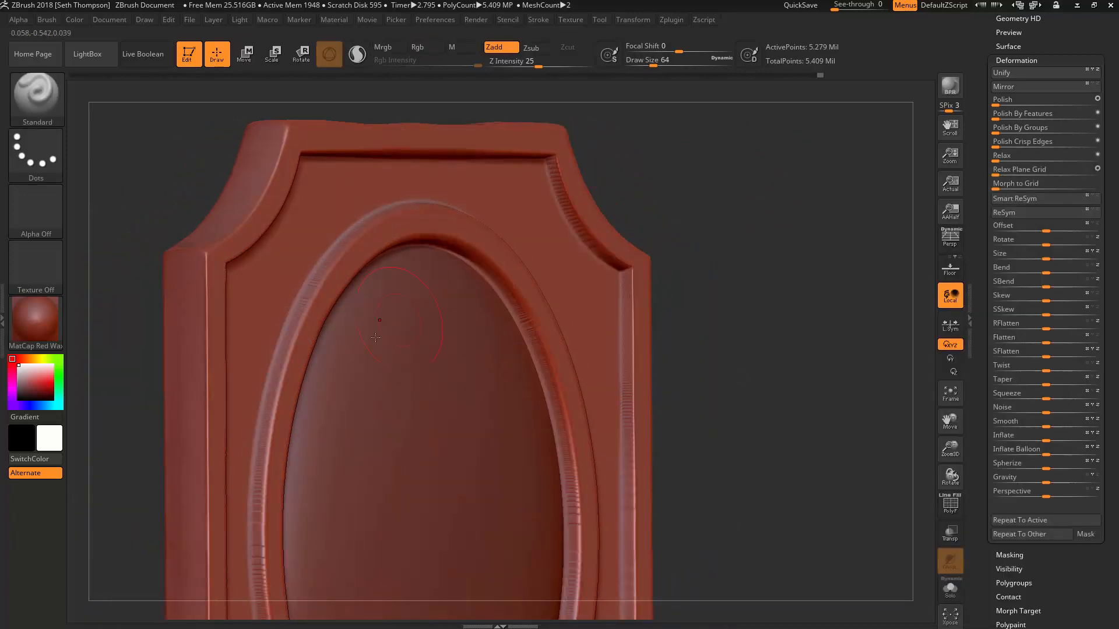
- Set the sculpting brush's draw size to 31 and enable symmetry across the X, Y and Z axes
alt+right_drag(418, 331, 506, 174)
key(s)
drag(359, 375, 350, 376)
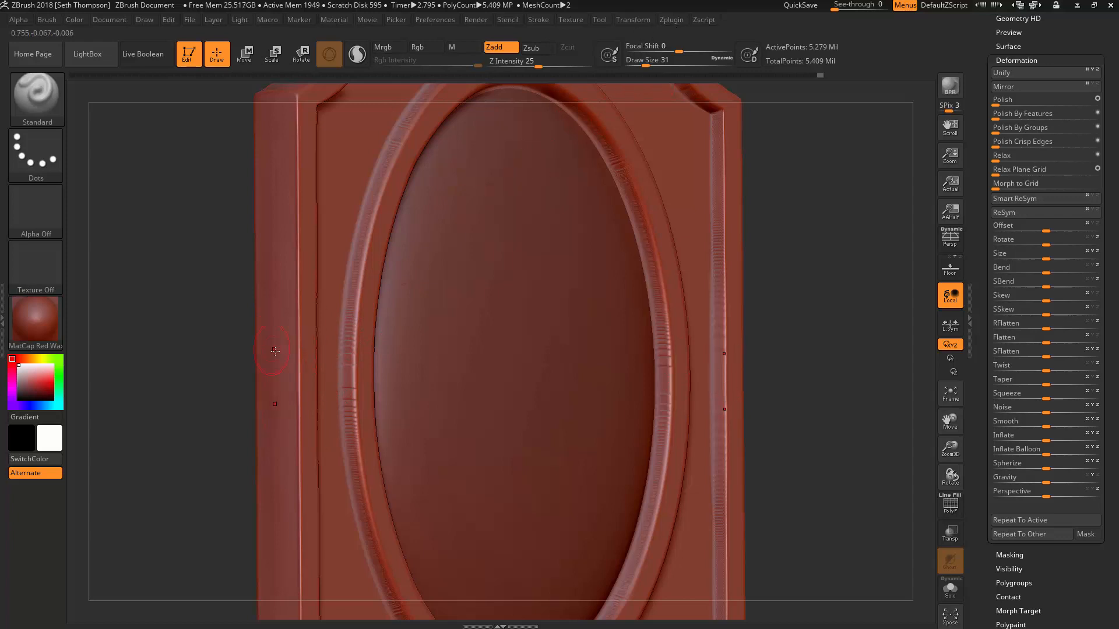
drag(249, 350, 277, 352)
drag(434, 281, 623, 274)
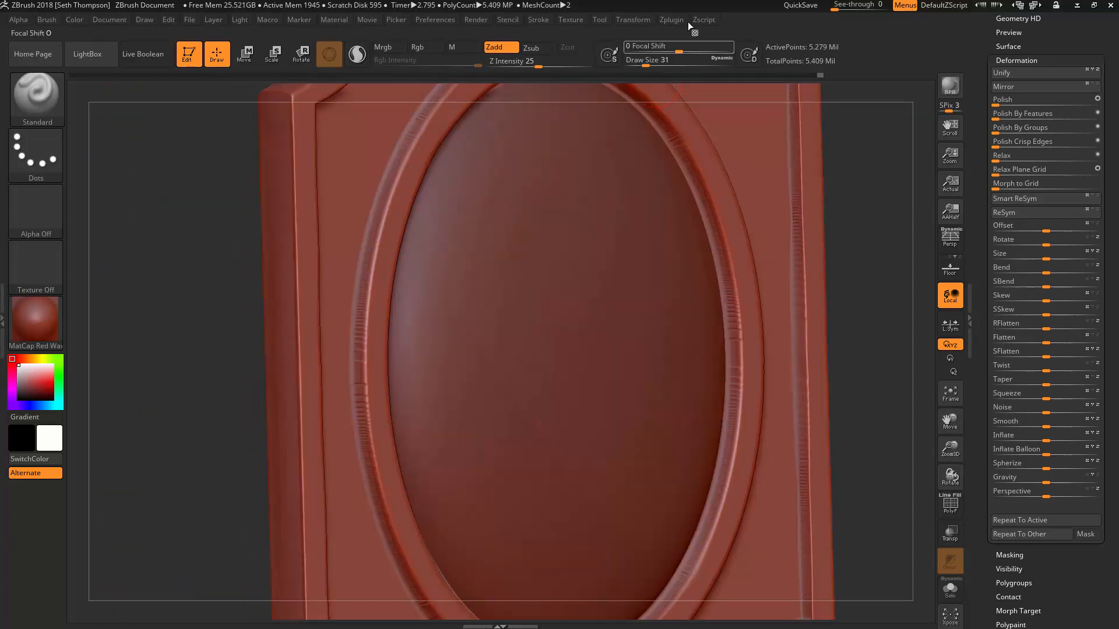
click(639, 23)
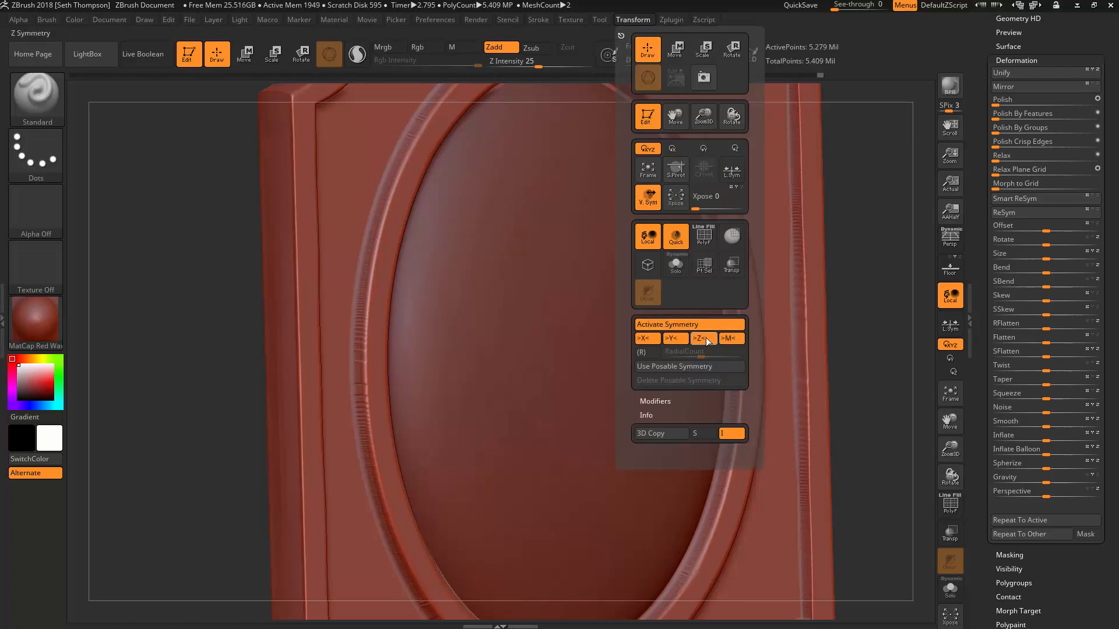
right_drag(335, 355, 349, 344)
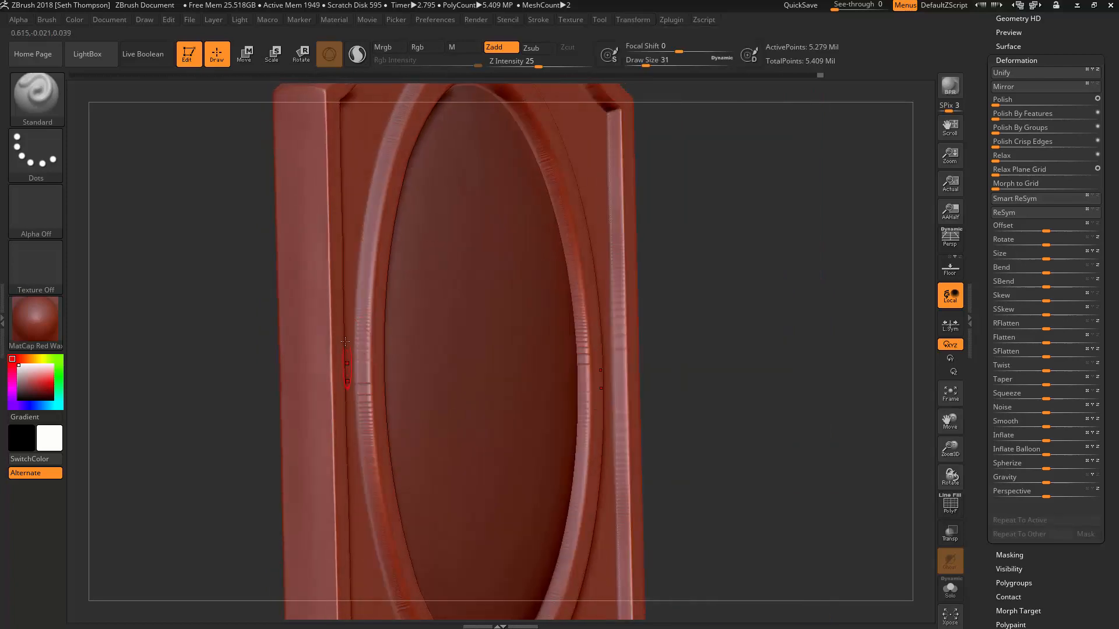
- Smooth the stepped edges around the upper parts of the oval ring with the Smooth brush
right_drag(587, 275, 340, 278)
key(shift)
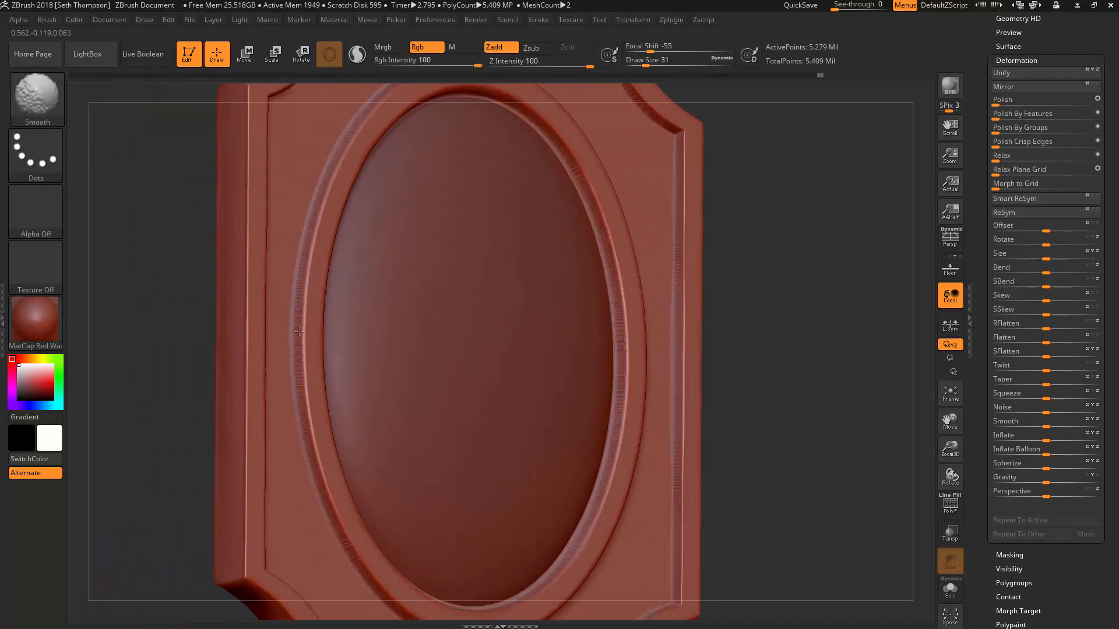
right_drag(303, 339, 310, 402)
key(shift)
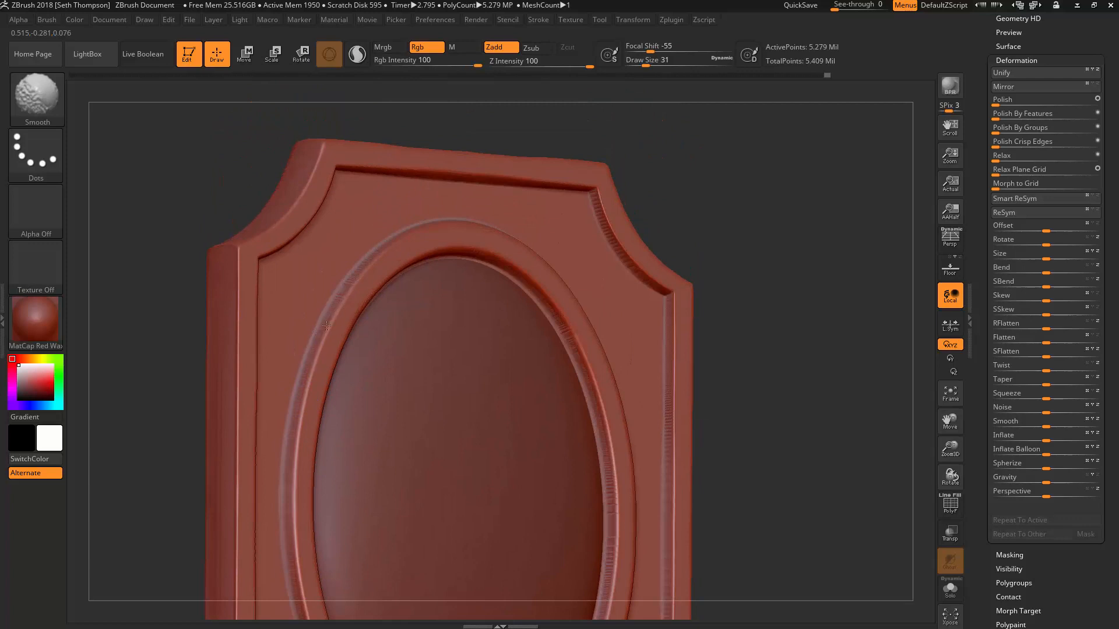
mouse_move(346, 298)
right_down()
mouse_move(416, 241)
mouse_move(507, 268)
mouse_move(568, 312)
right_up()
key(shift)
key(shift)
shift+drag(572, 305, 622, 395)
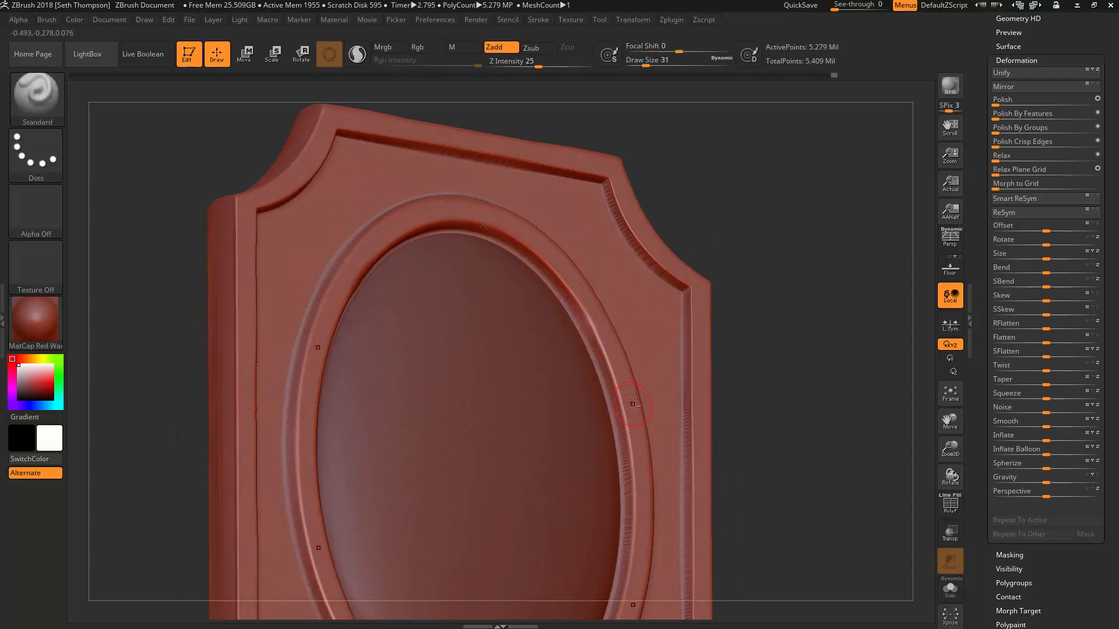
- Try to smooth the remaining stepped edges along the oval ring's sides and top
alt+right_drag(629, 404, 621, 288)
key(shift)
shift+drag(607, 268, 613, 319)
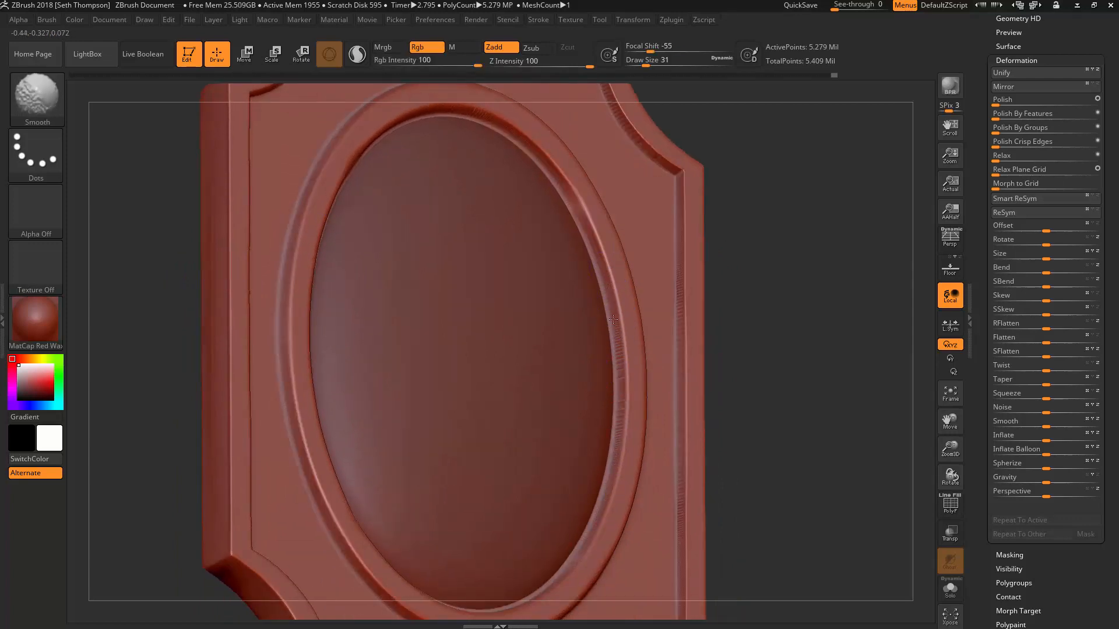
shift+drag(616, 419, 612, 392)
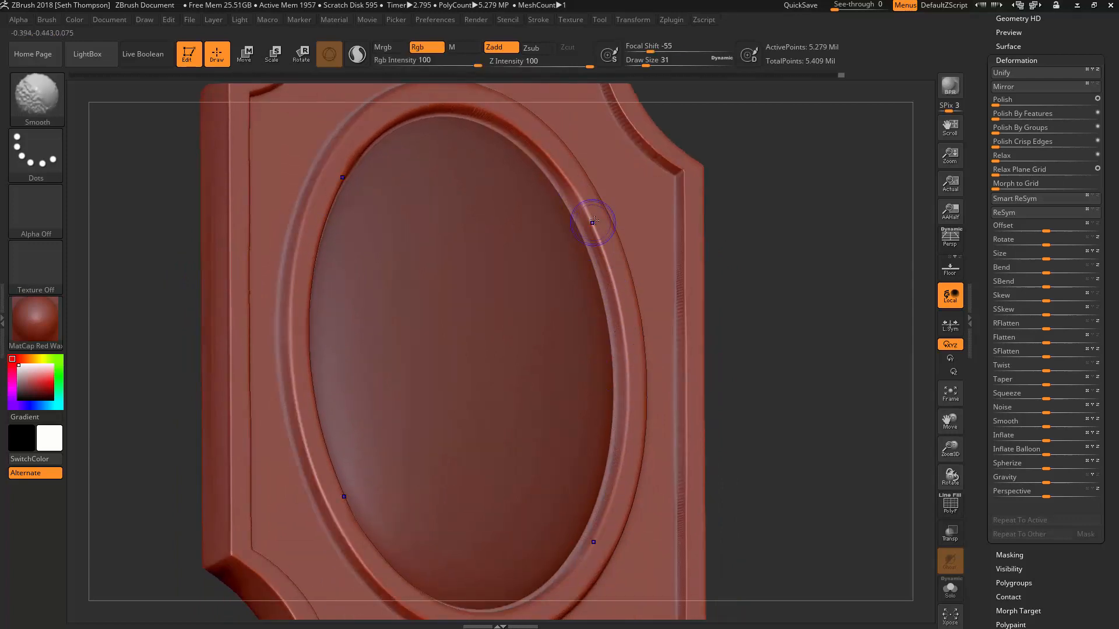
mouse_move(591, 222)
shift+mouse_down()
mouse_move(579, 201)
mouse_move(583, 211)
shift+mouse_up()
mouse_move(585, 227)
alt+right_down()
mouse_move(576, 370)
mouse_move(492, 341)
alt+right_up()
shift+drag(401, 250, 527, 278)
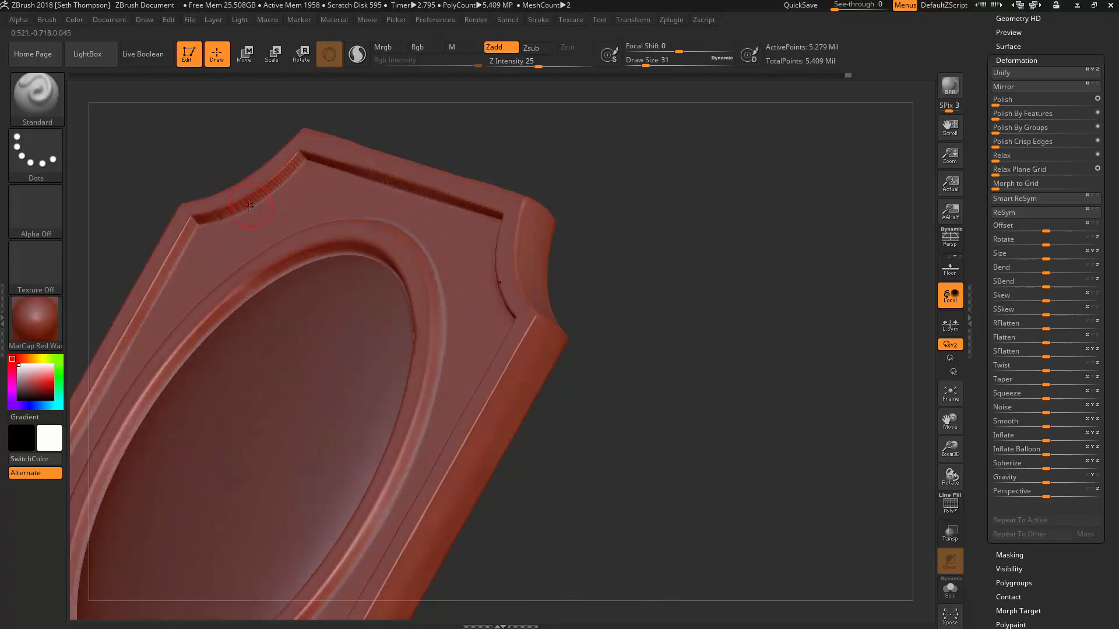
- Undo the last smoothing strokes on the oval ring and inspect it at an angle
key(shift)
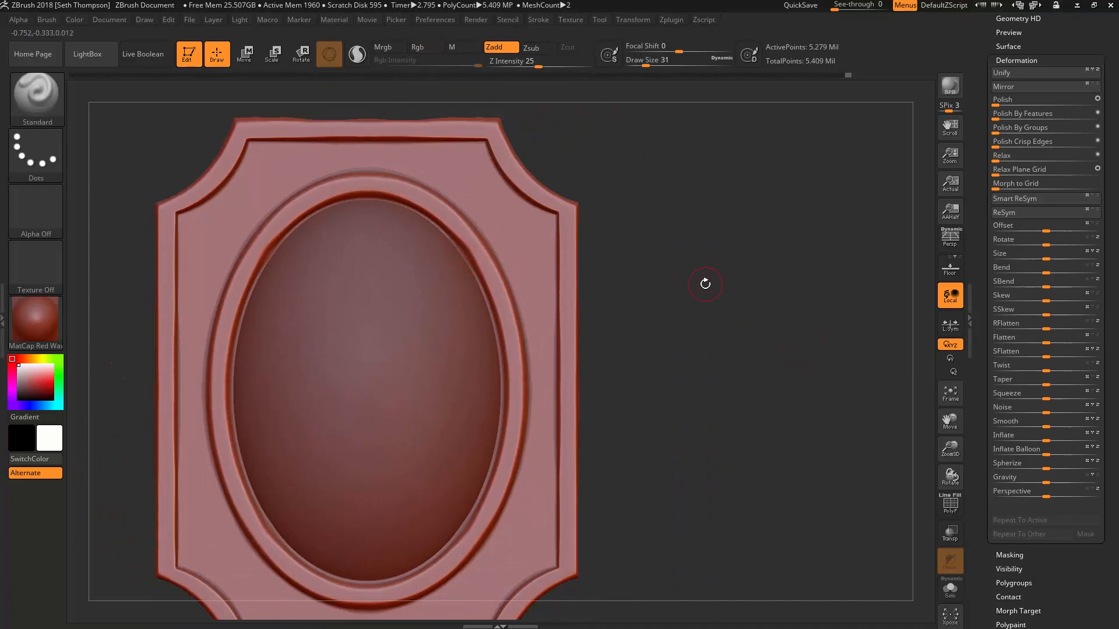
key(ctrl)
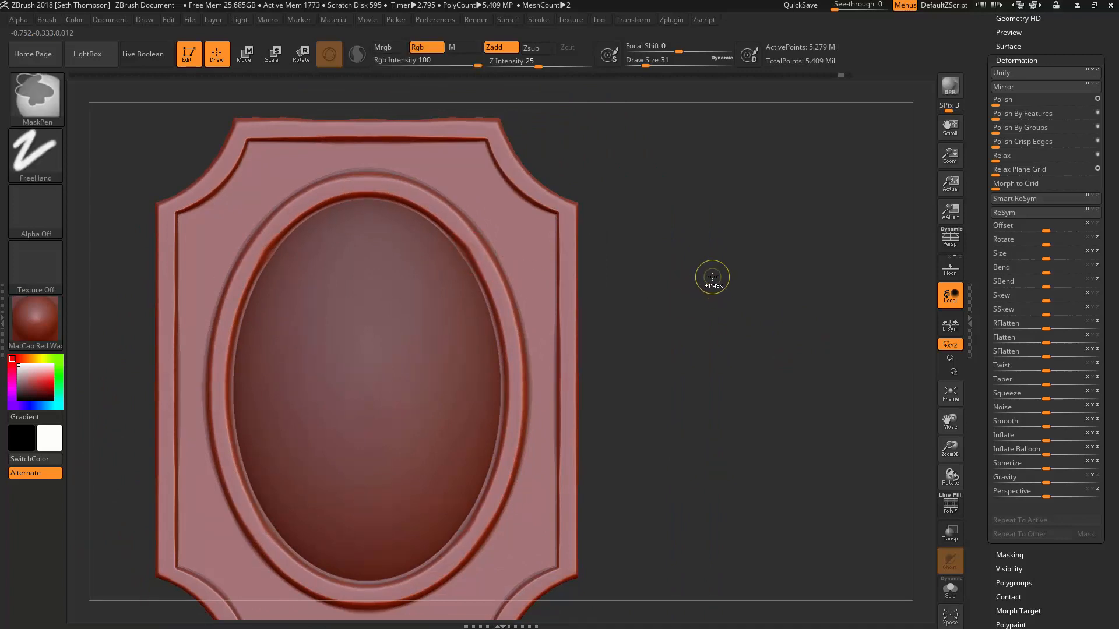
key(ctrl+z)
drag(702, 267, 720, 246)
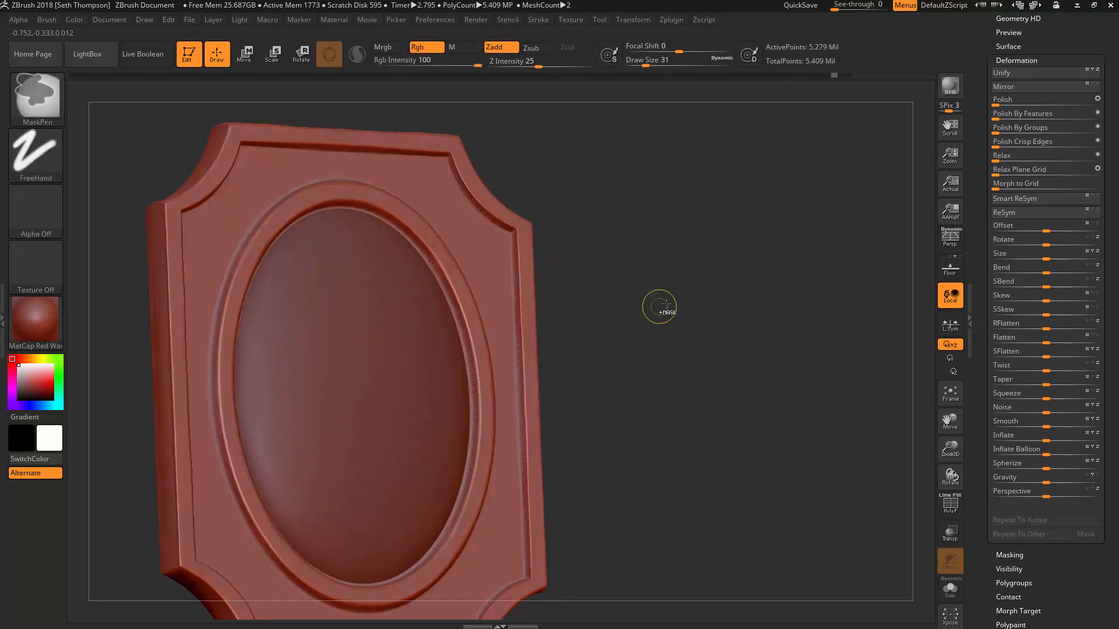
- Smooth the stepped section along the side of the oval ring from an angled view
mouse_move(657, 309)
mouse_down()
mouse_move(513, 286)
mouse_move(504, 296)
mouse_up()
key(shift)
shift+drag(532, 392, 535, 417)
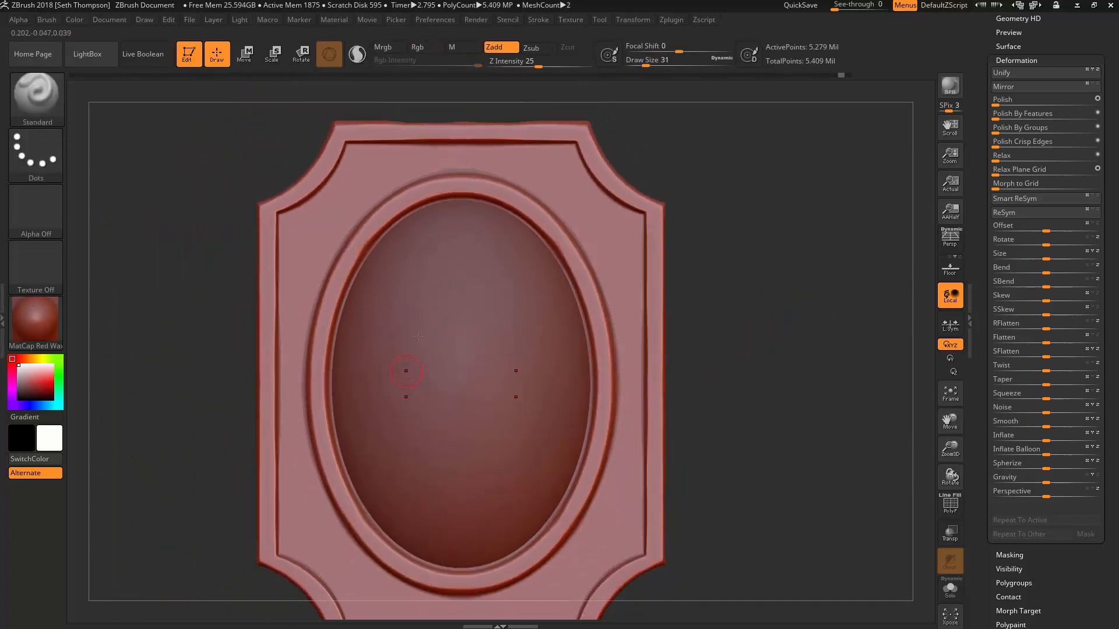
- Select the oval centrepiece subtool, scale it up slightly to meet the ring's inner edge, and check it from the side
alt+click(500, 378)
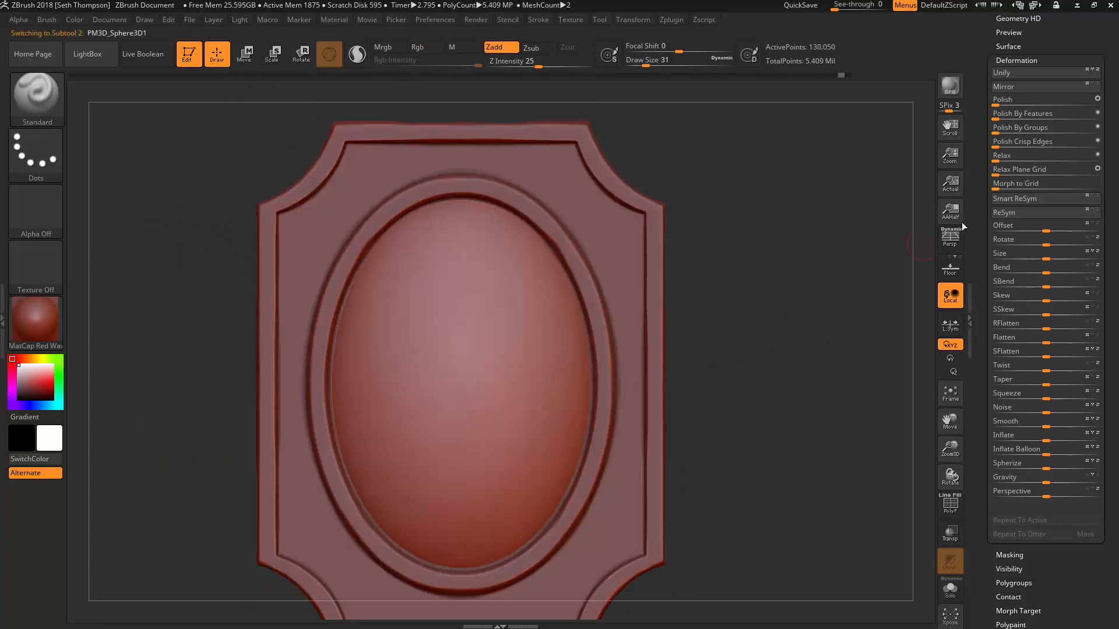
drag(981, 117, 981, 219)
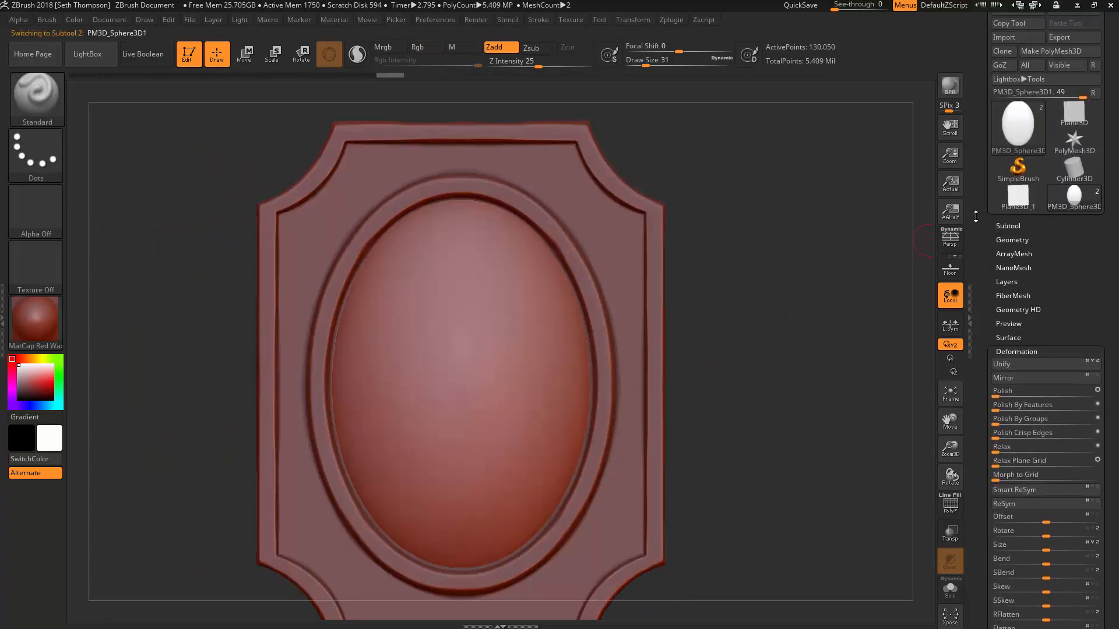
click(1008, 226)
key(w)
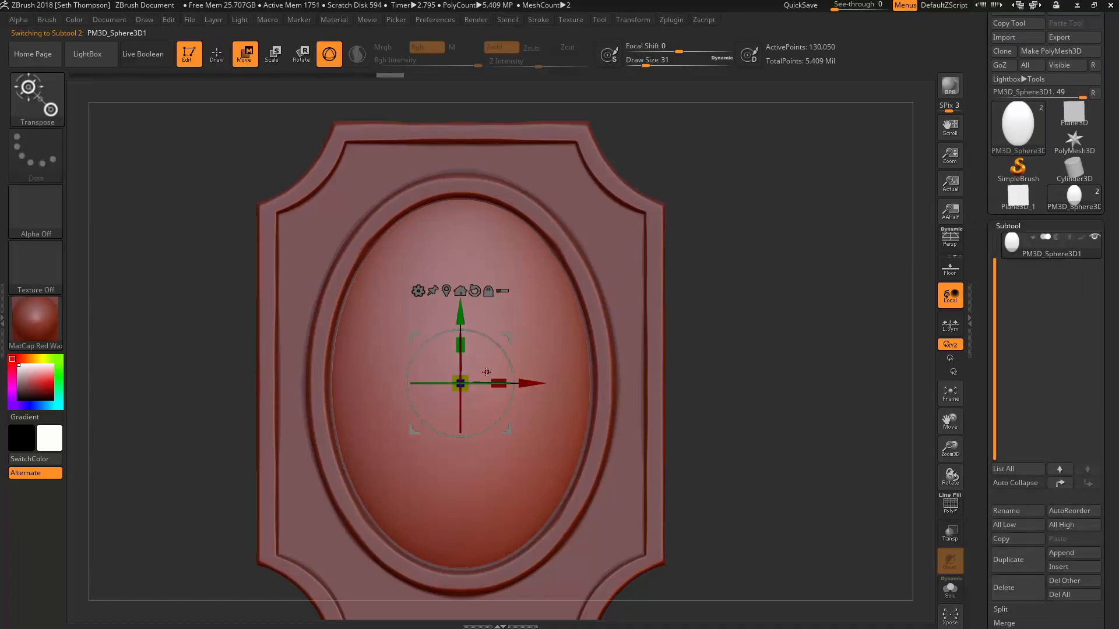
drag(462, 382, 477, 372)
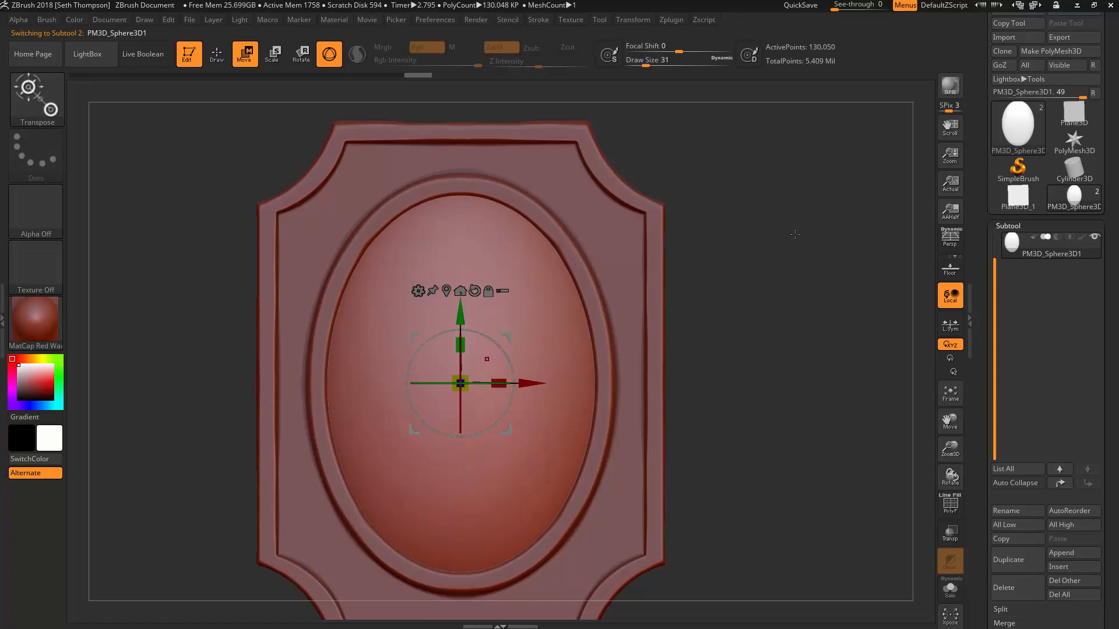
drag(797, 233, 821, 238)
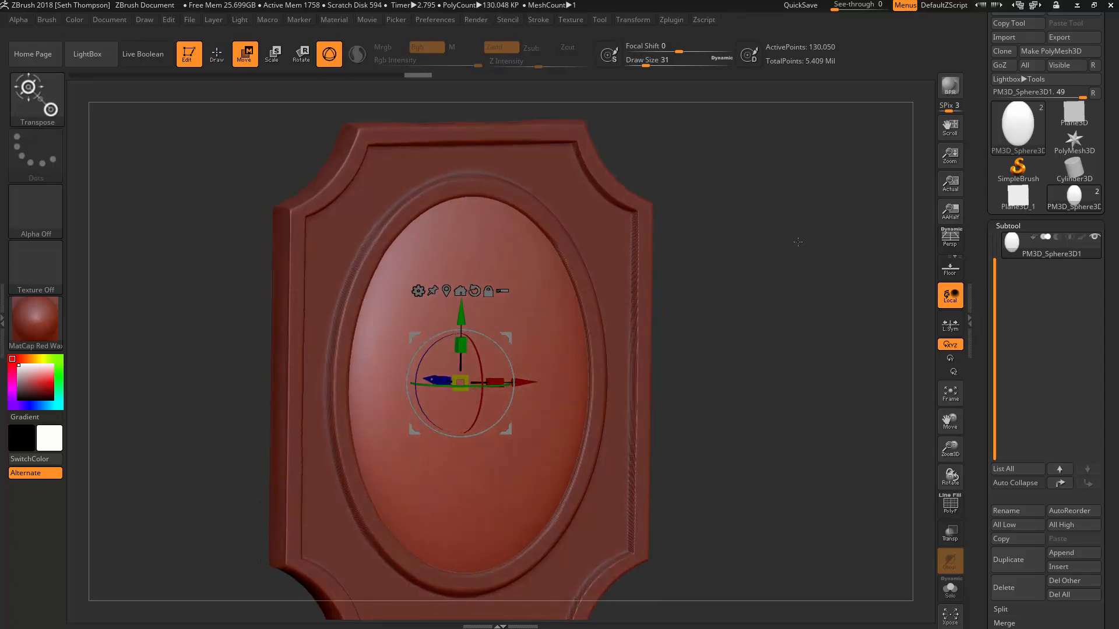
drag(743, 269, 791, 249)
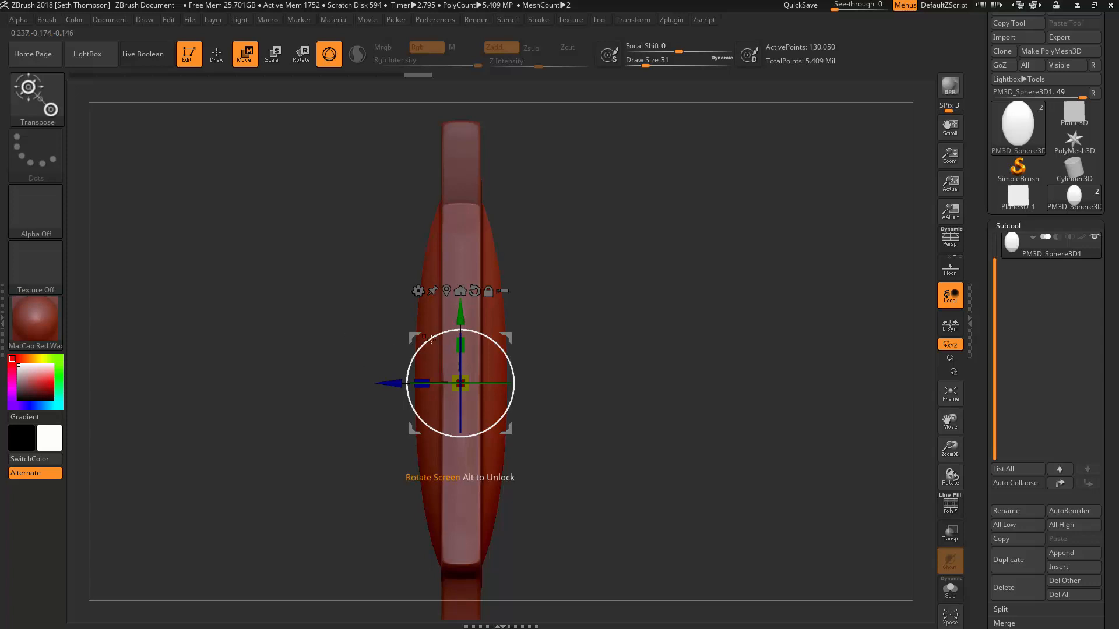
- Turn on ghost transparency, switch back to the Standard brush, and mask one lengthwise half of the centrepiece from the side view
click(950, 531)
alt+drag(703, 301, 713, 296)
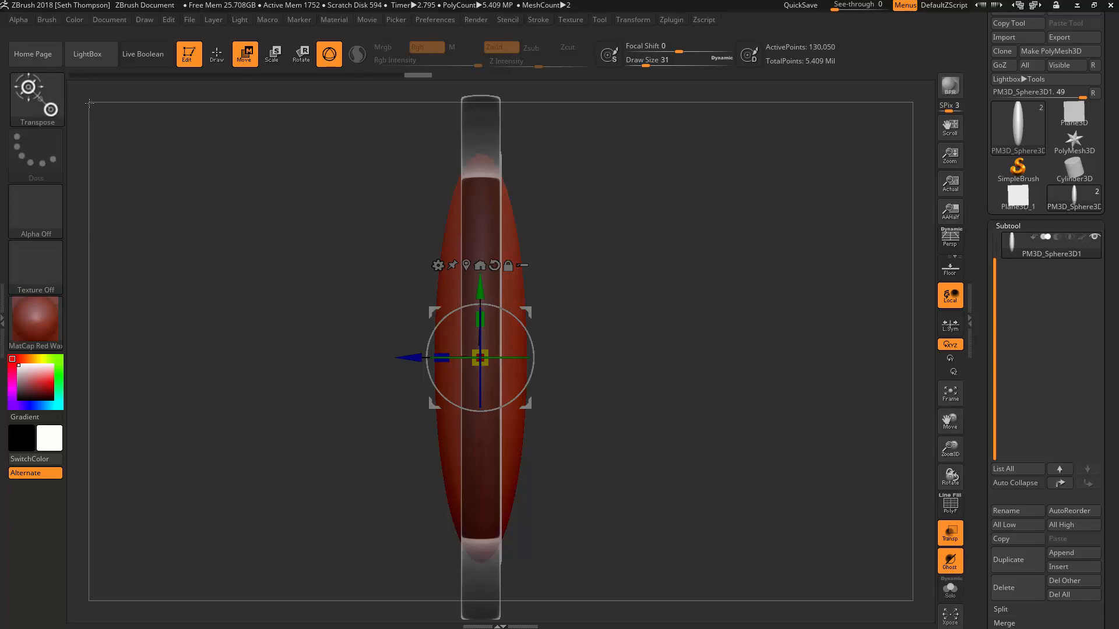
key(b)
click(242, 124)
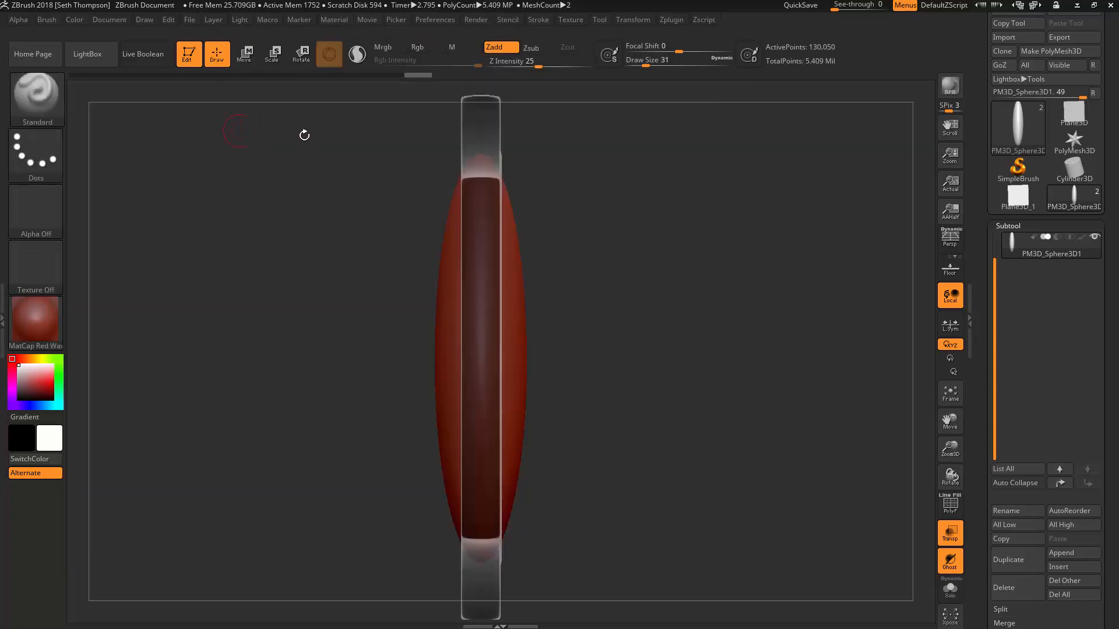
key(ctrl)
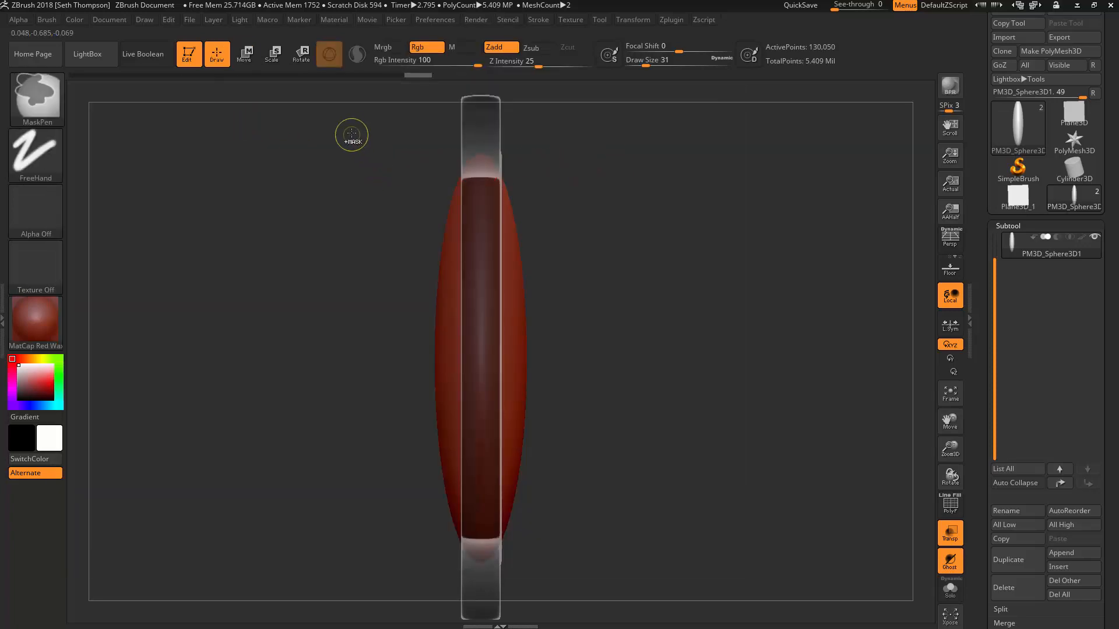
ctrl+drag(333, 123, 482, 592)
ctrl+right_drag(696, 284, 692, 495)
ctrl+right_drag(659, 368, 711, 412)
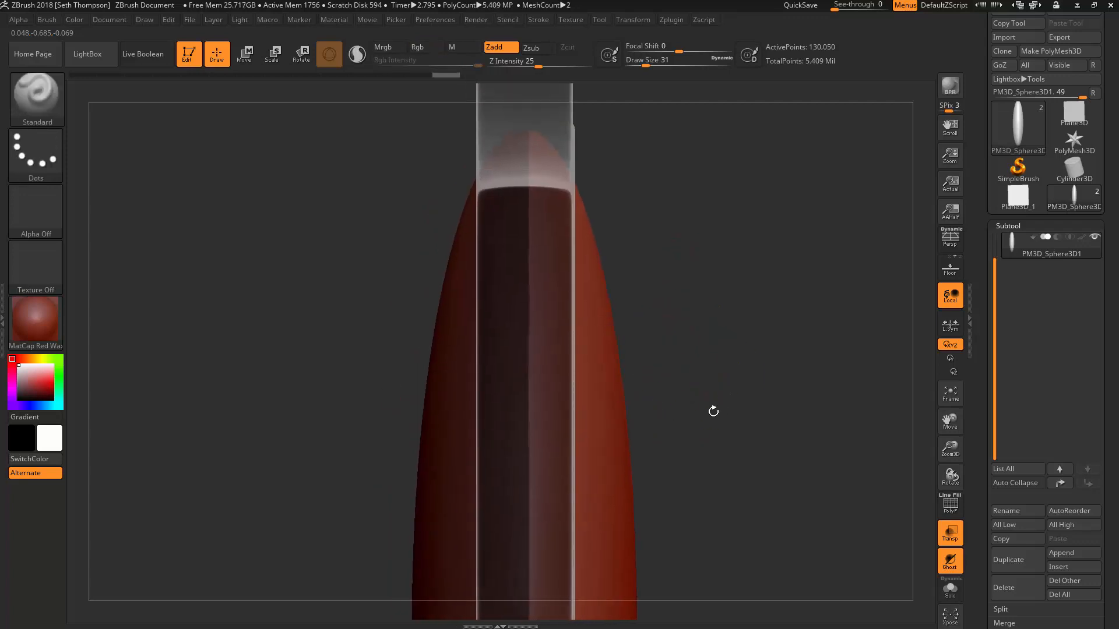
- Soften the edge of the centrepiece's mask, then invert it so the opposite half is protected
key(ctrl)
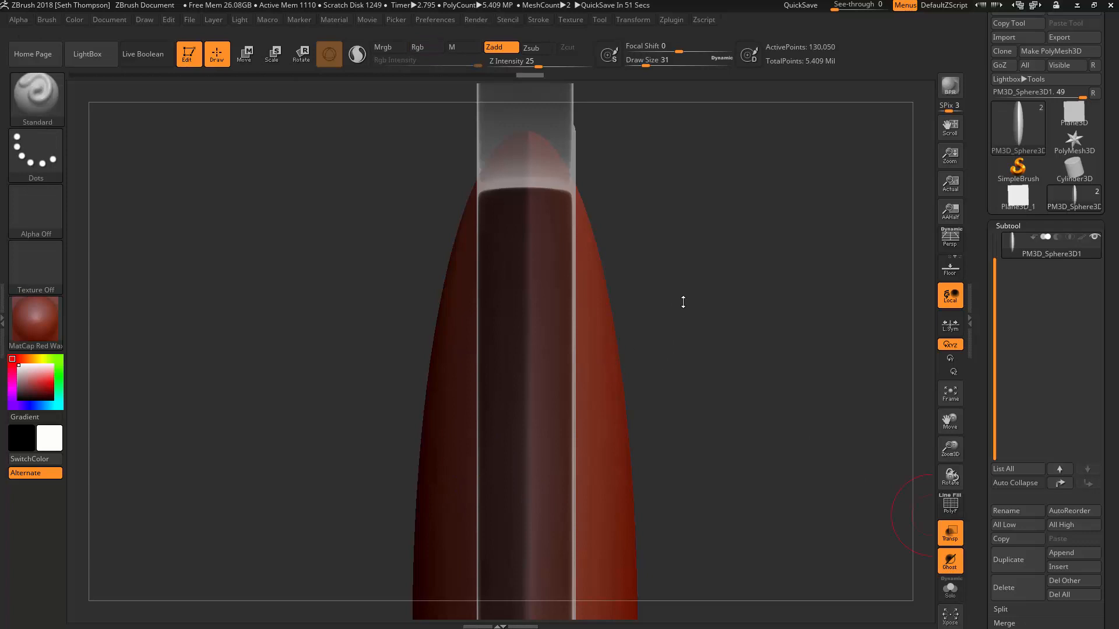
drag(692, 296, 687, 294)
ctrl+click(741, 295)
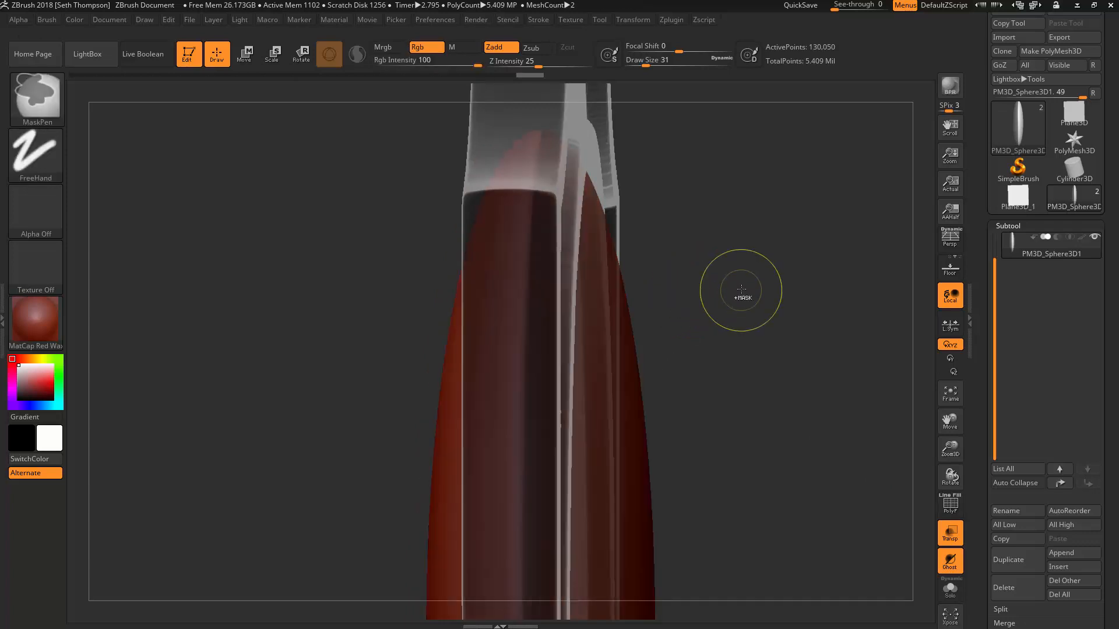
right_drag(720, 270, 684, 218)
- Flatten the unmasked half of the centrepiece along its depth to about 0.1, then turn off transparency and check the back
key(w)
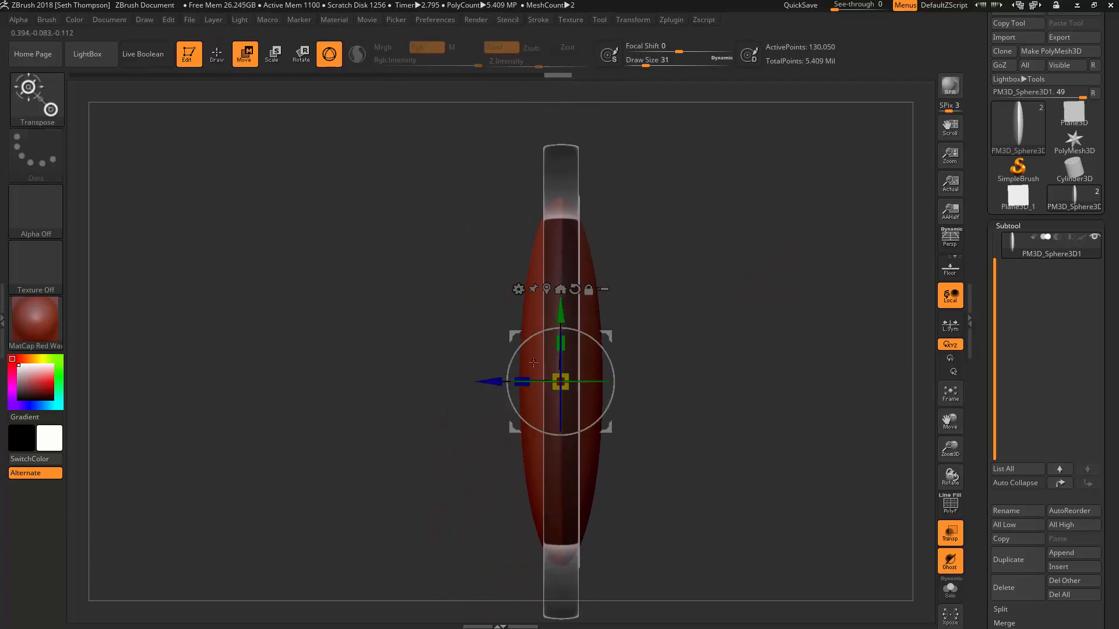
drag(522, 380, 627, 377)
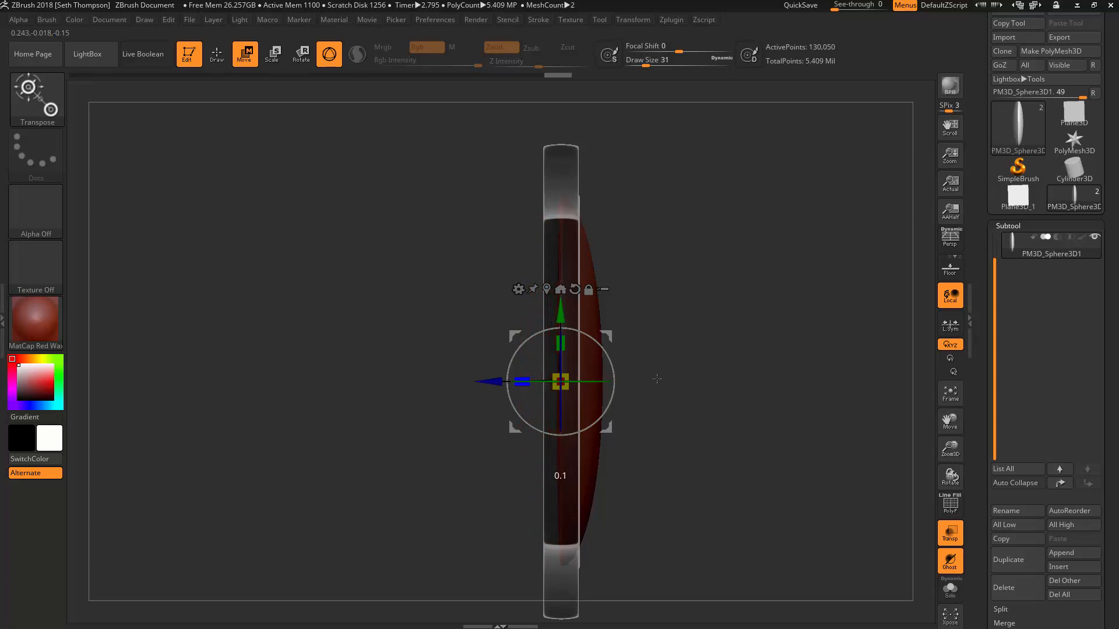
drag(712, 311, 583, 305)
click(950, 532)
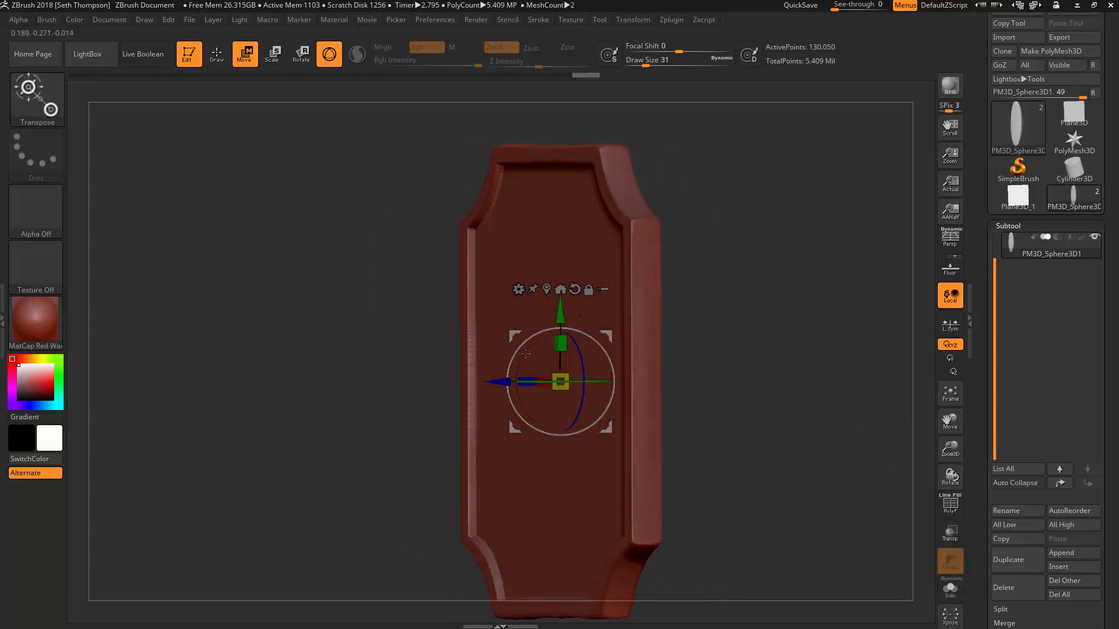
- Clear the centrepiece's mask and inspect how its domed front sits inside the oval ring
drag(810, 264, 780, 294)
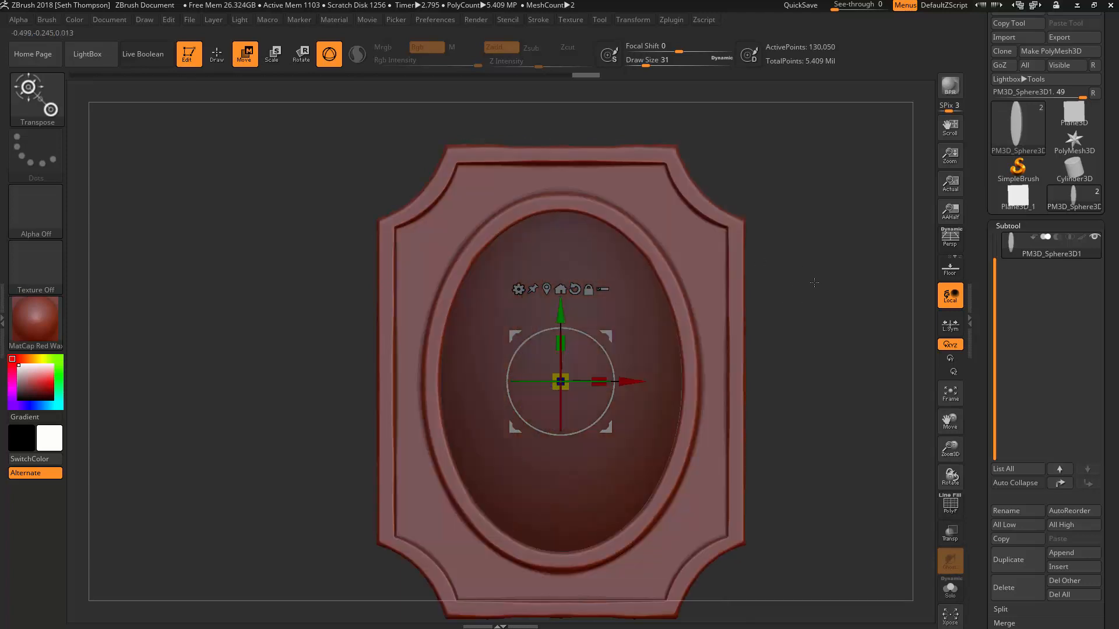
mouse_move(844, 256)
mouse_down()
mouse_move(849, 282)
mouse_move(822, 294)
mouse_up()
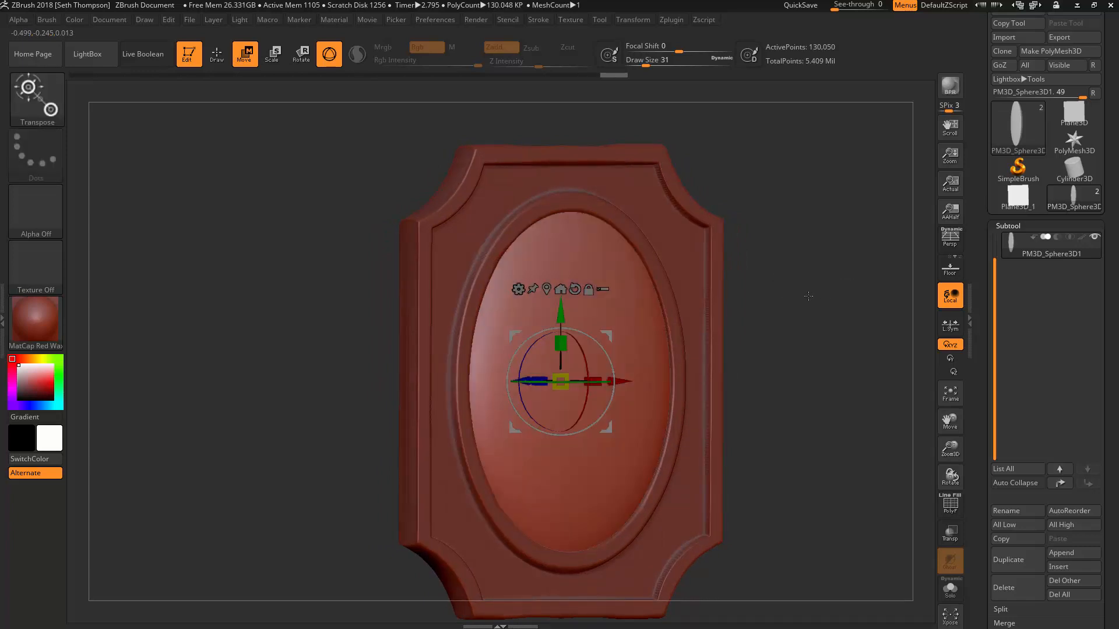
drag(822, 266, 693, 294)
- Show the centrepiece's wireframe, drop it to subdivision level 1, and delete its higher subdivision levels
key(shift+f)
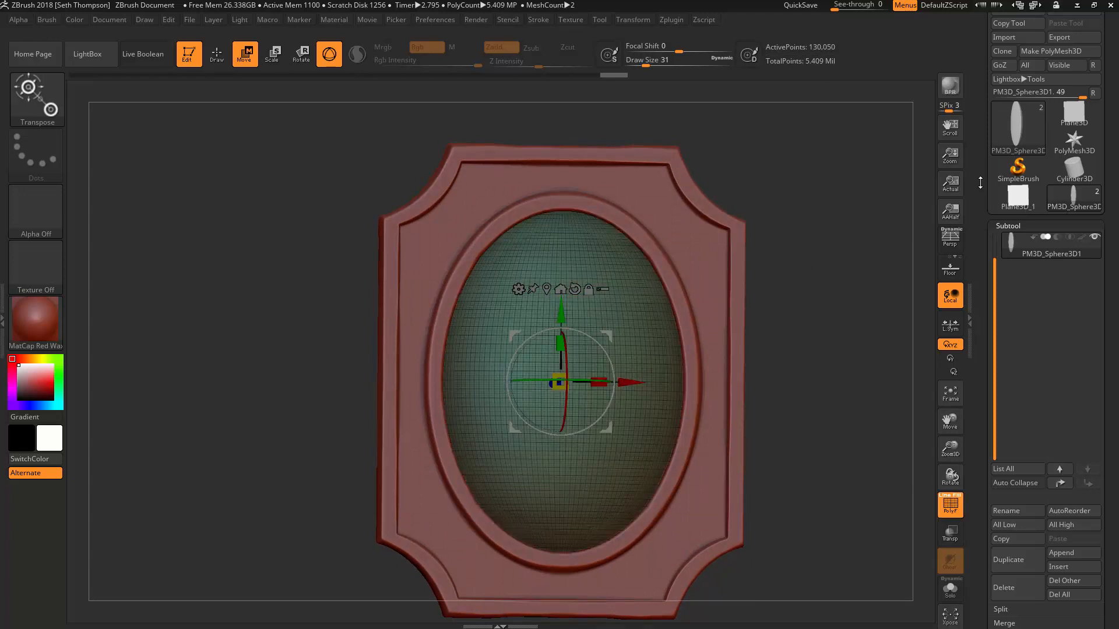
drag(980, 183, 987, 269)
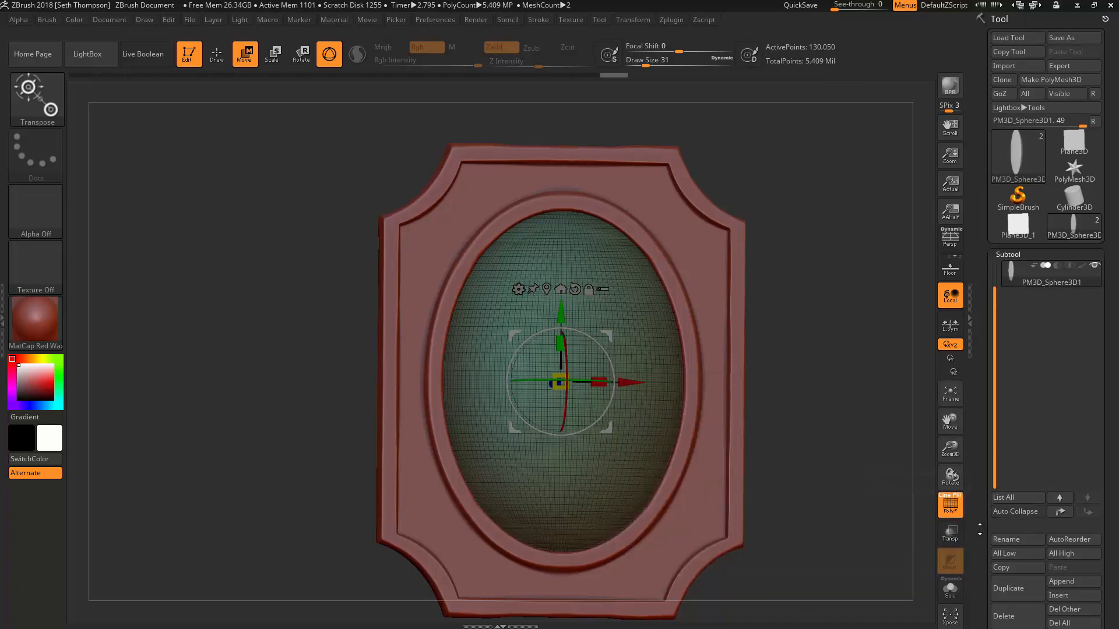
drag(979, 529, 979, 191)
click(1012, 383)
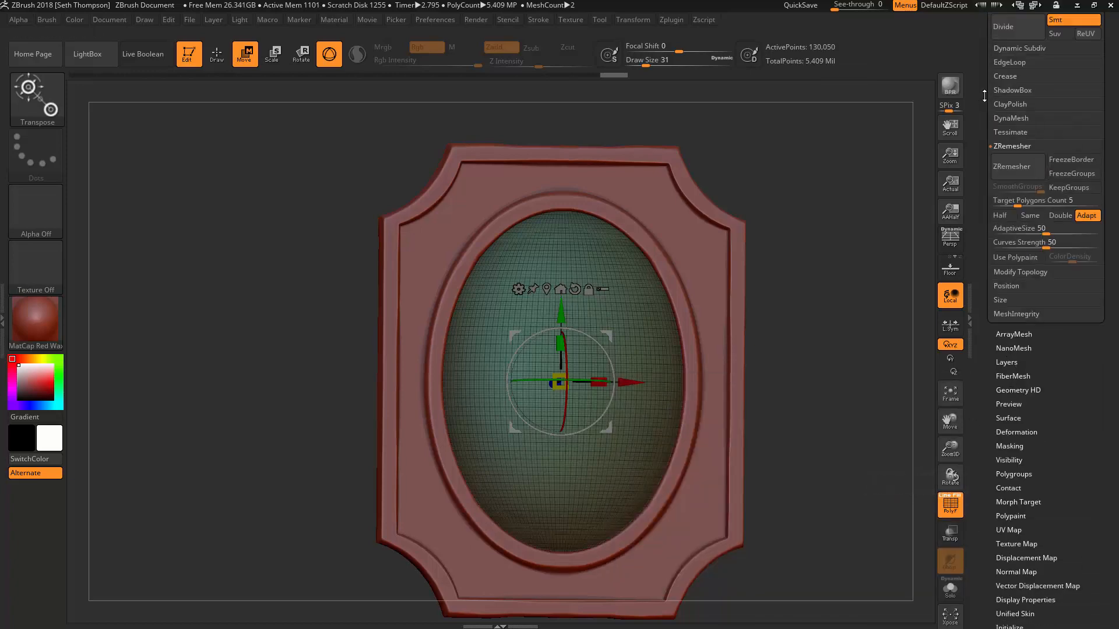
drag(985, 96, 984, 411)
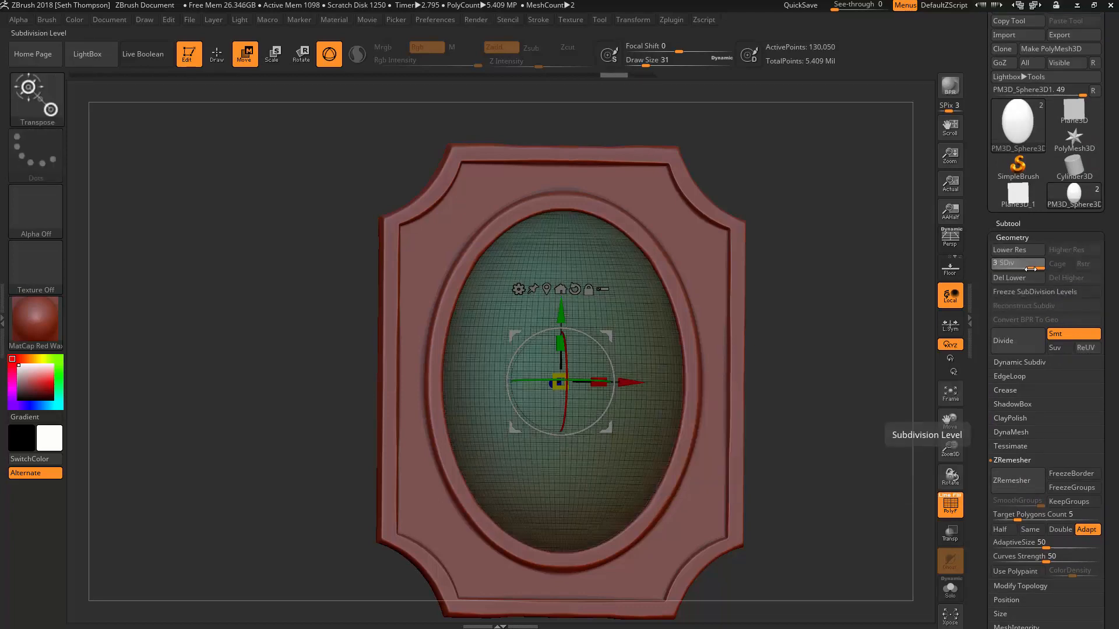
drag(1031, 268, 994, 268)
click(1075, 278)
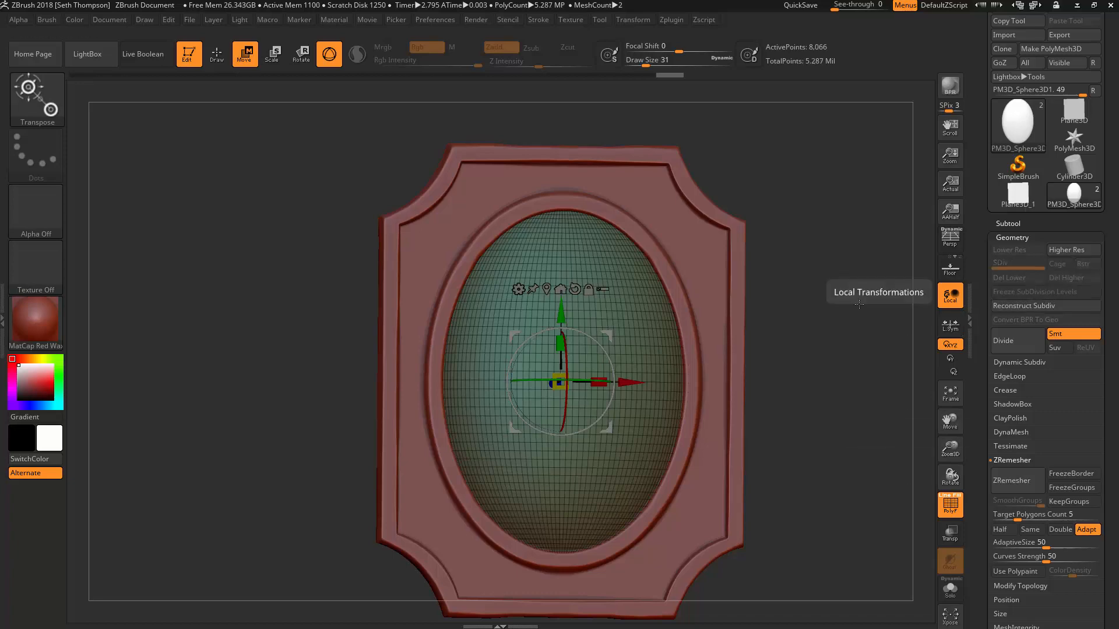
drag(845, 301, 869, 287)
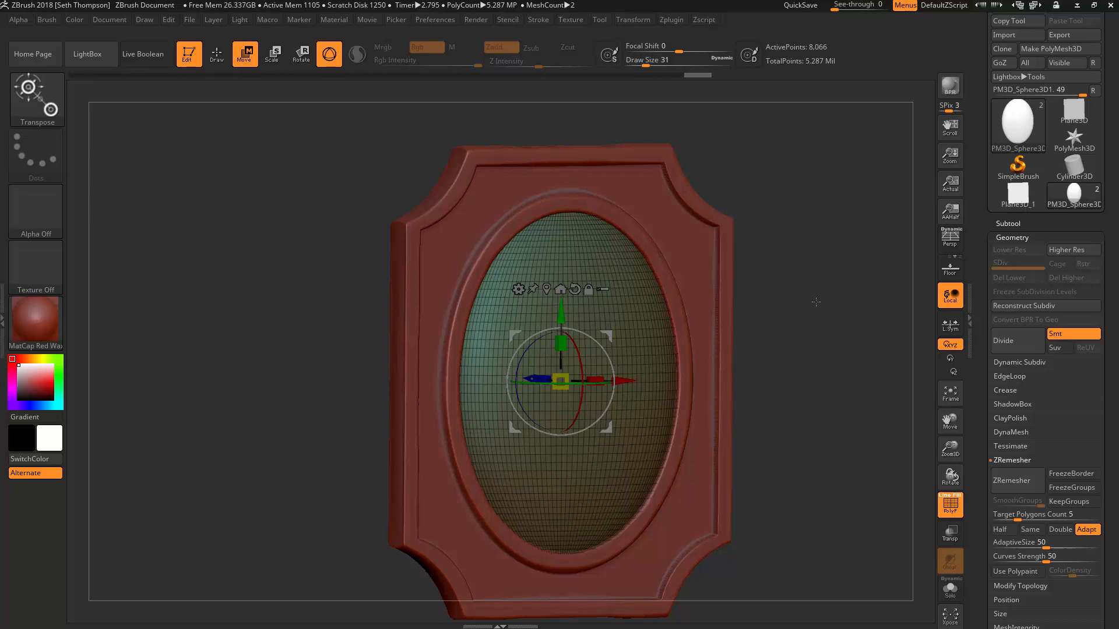
- Hide the Amulet_B subtool and turn the isolated centrepiece to its side profile
click(1008, 224)
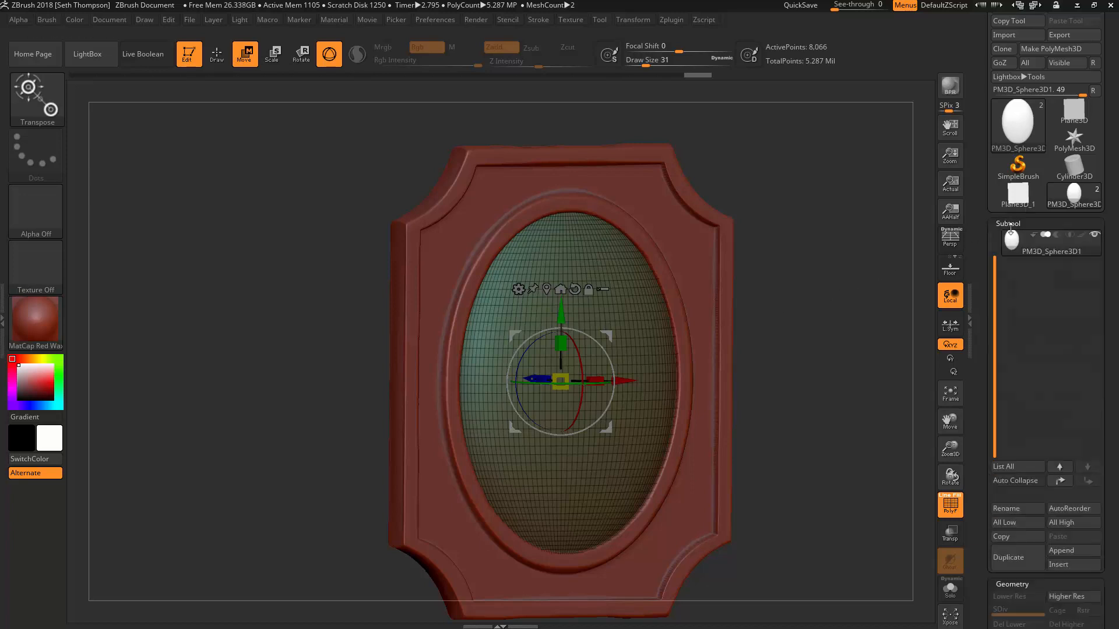
drag(994, 277, 996, 252)
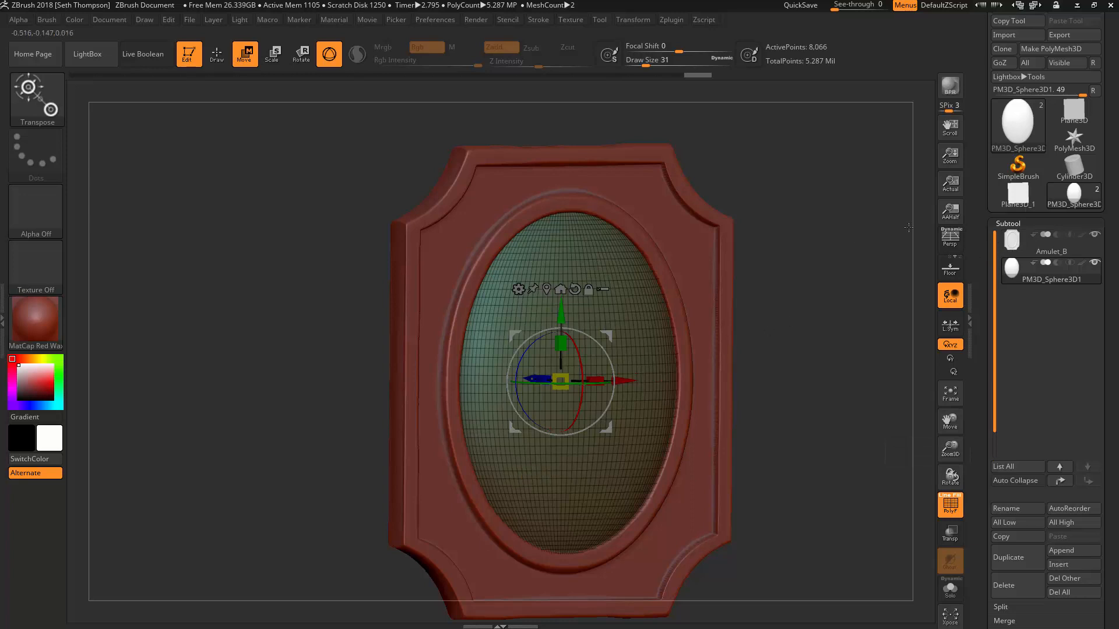
click(1094, 236)
mouse_move(744, 309)
mouse_down()
mouse_move(838, 284)
mouse_move(727, 249)
mouse_up()
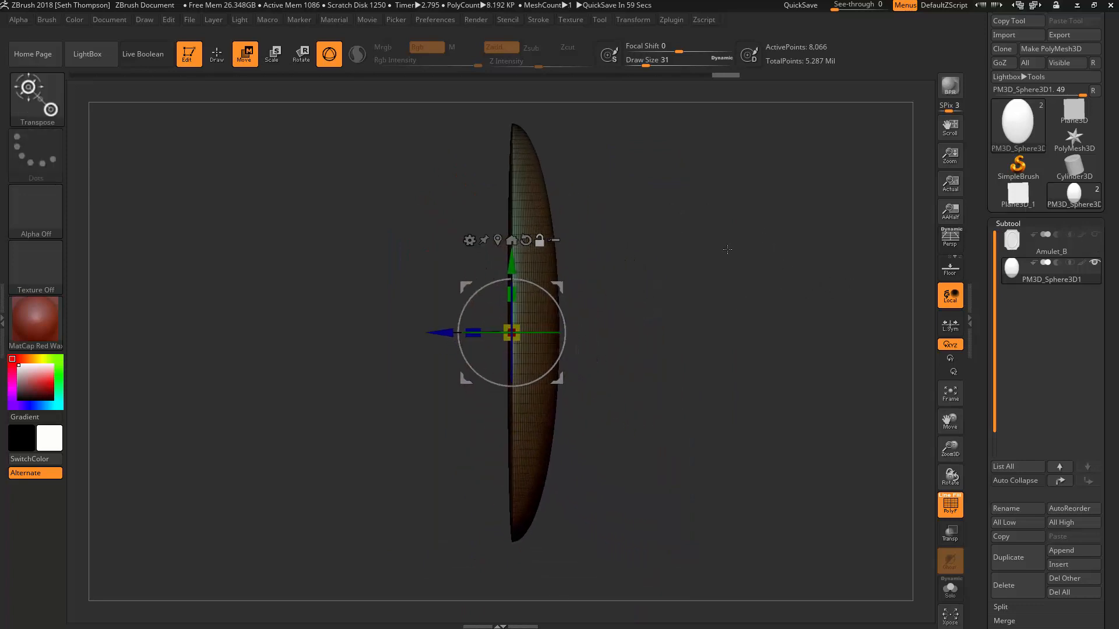
- Bring up the UV Master settings and check the isolated centrepiece's domed front and flat back against the reference
double_click(6, 324)
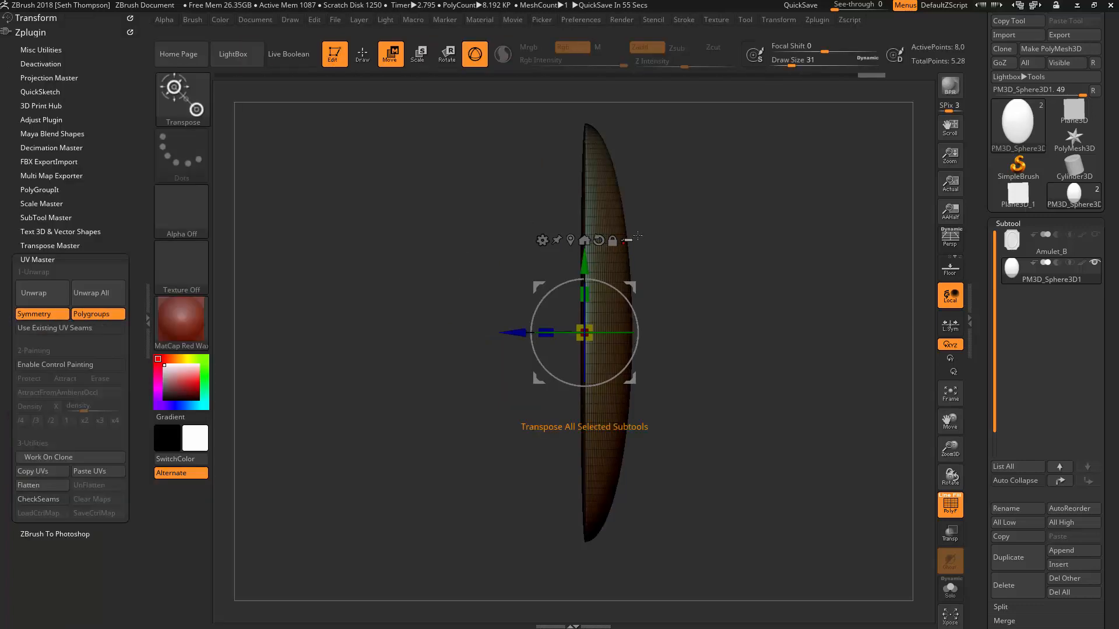
drag(657, 236, 628, 204)
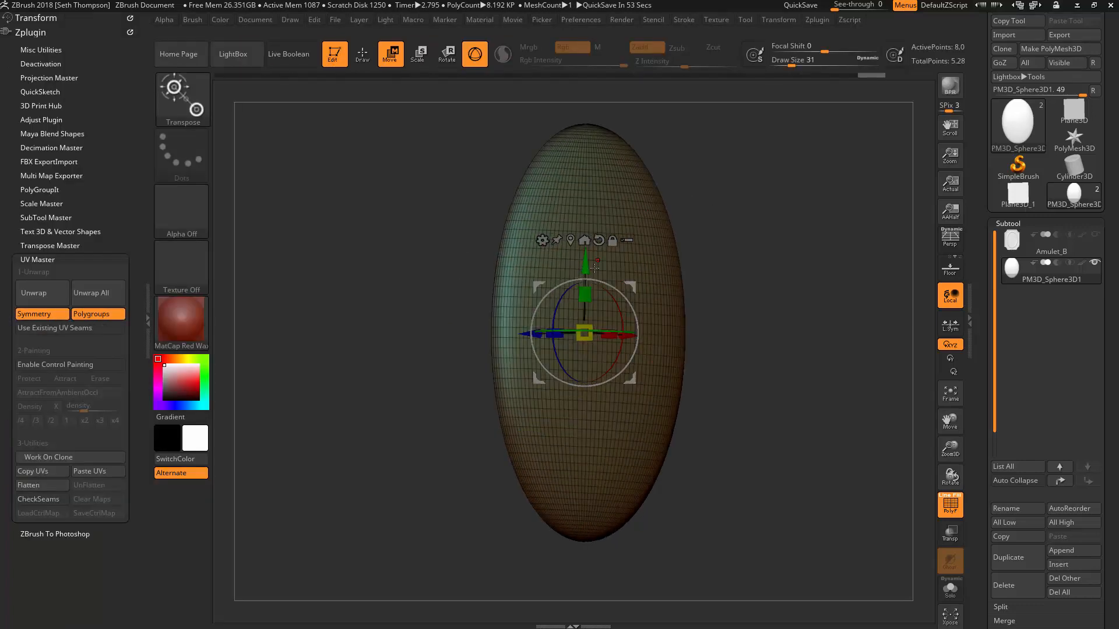
shift+drag(474, 300, 470, 303)
drag(725, 195, 634, 176)
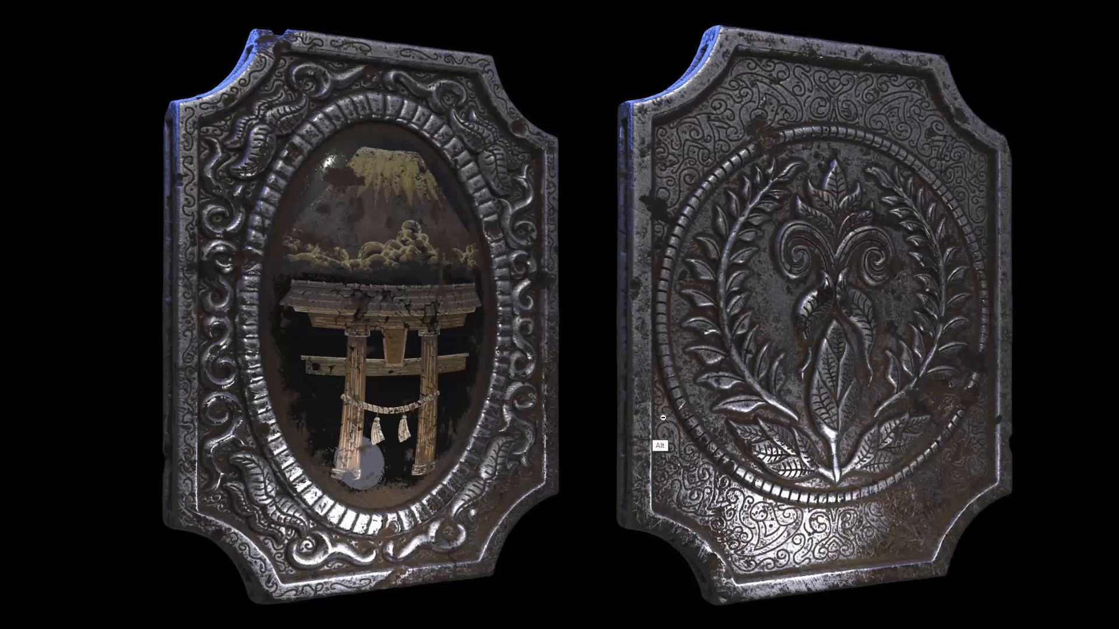
key(alt+Tab)
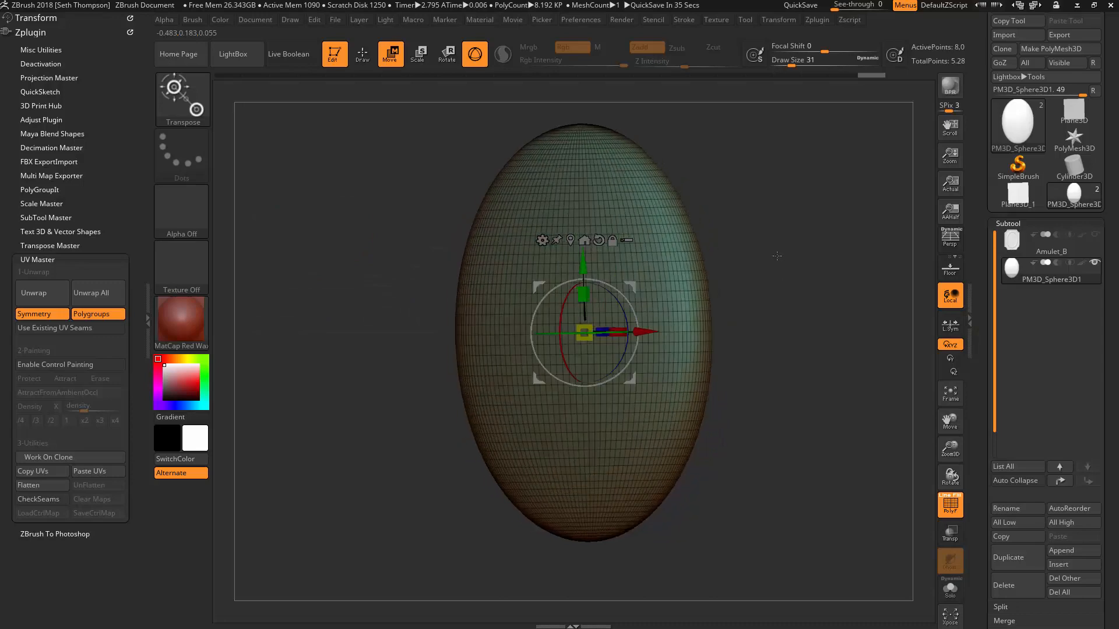
drag(777, 256, 826, 248)
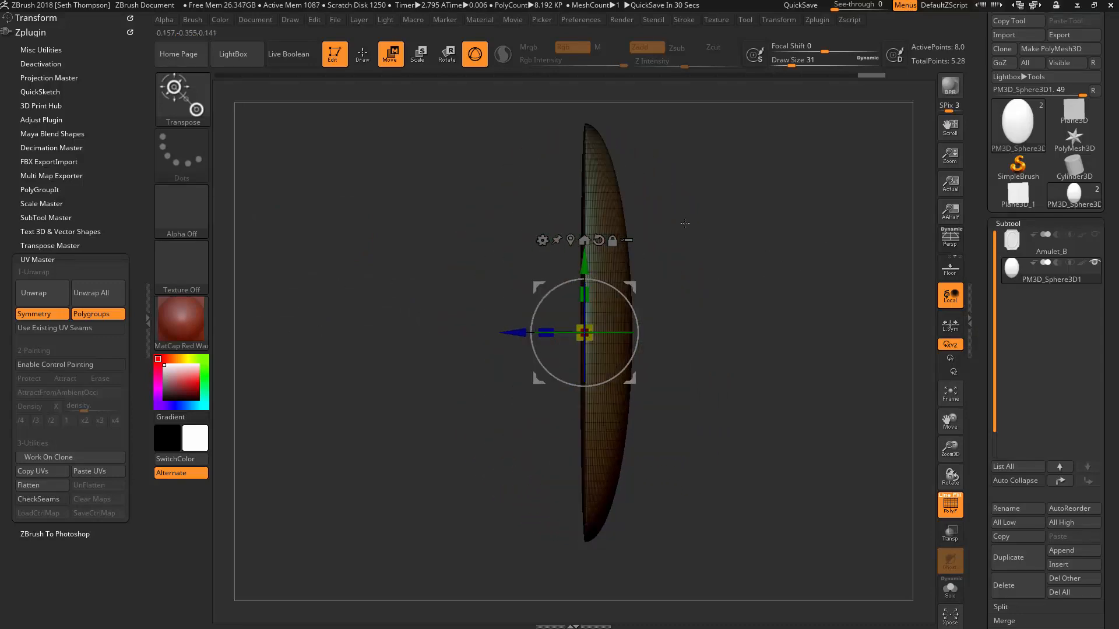
- Switch to the Standard brush, mask the centrepiece's flat back from the side view, and make the masked area its own polygroup
key(b)
click(528, 173)
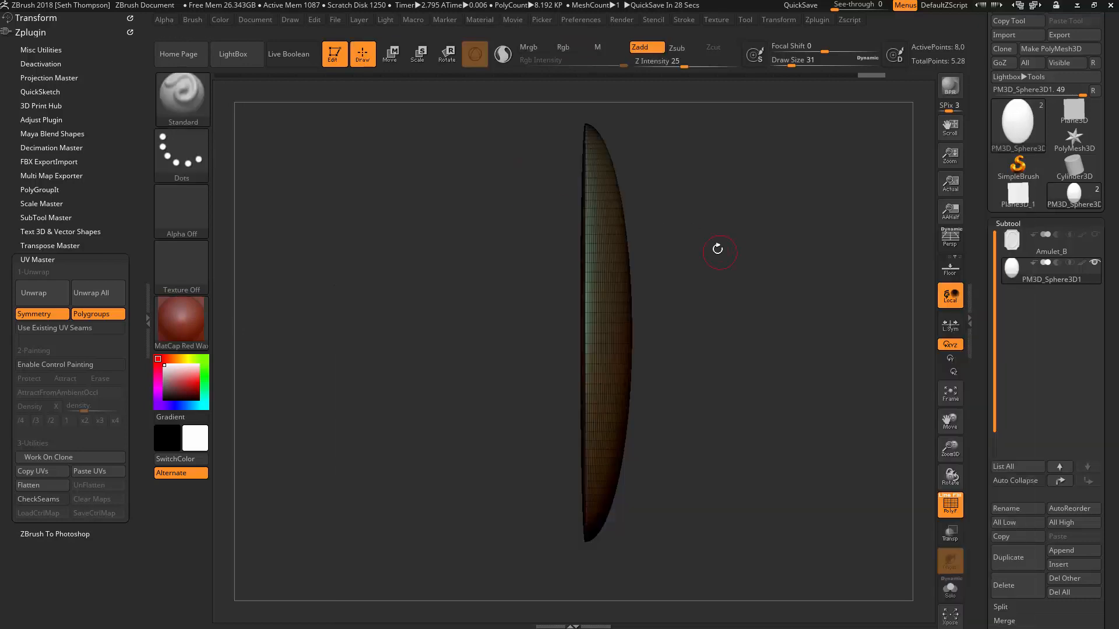
drag(736, 252, 782, 234)
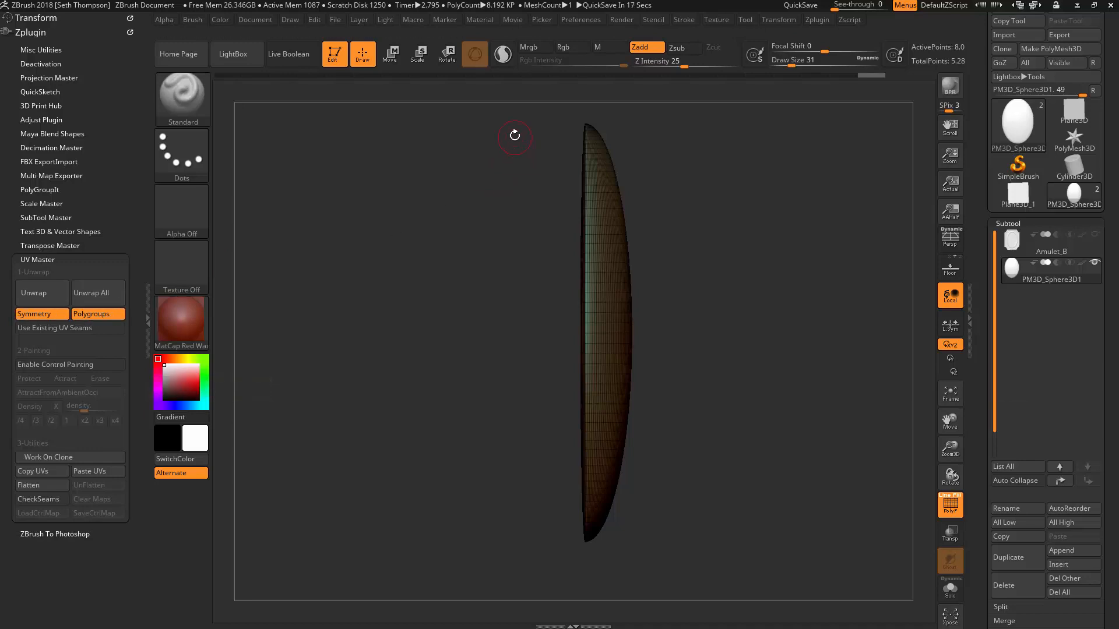
mouse_move(506, 110)
ctrl+mouse_down()
mouse_move(512, 325)
mouse_move(547, 554)
mouse_move(581, 588)
ctrl+mouse_up()
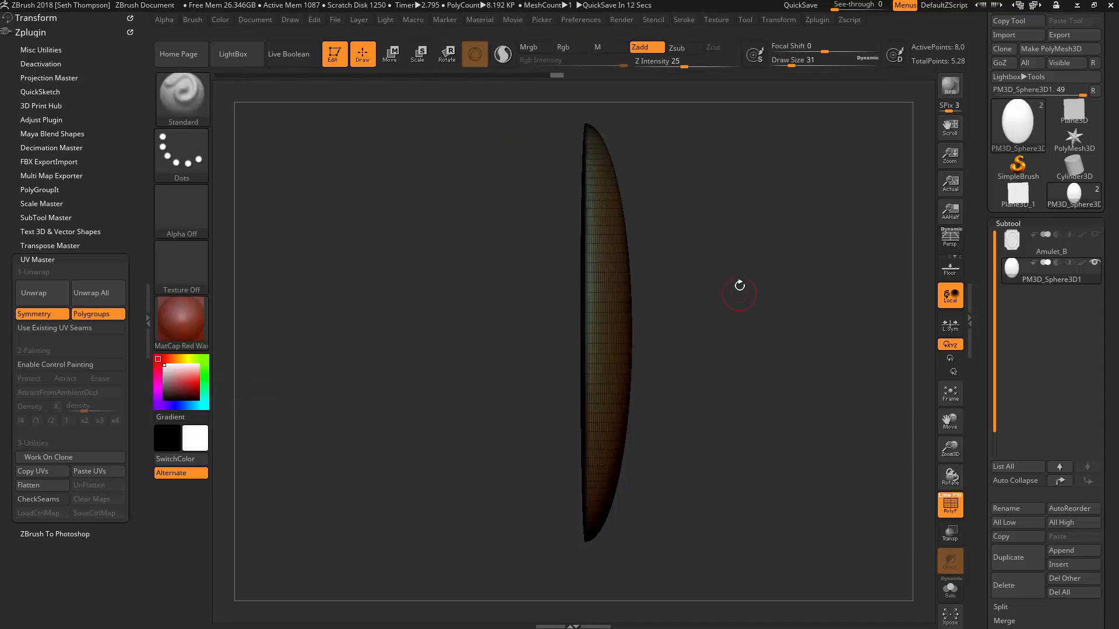
key(ctrl+w)
mouse_move(755, 282)
mouse_down()
mouse_move(812, 267)
mouse_move(740, 276)
mouse_move(763, 275)
mouse_up()
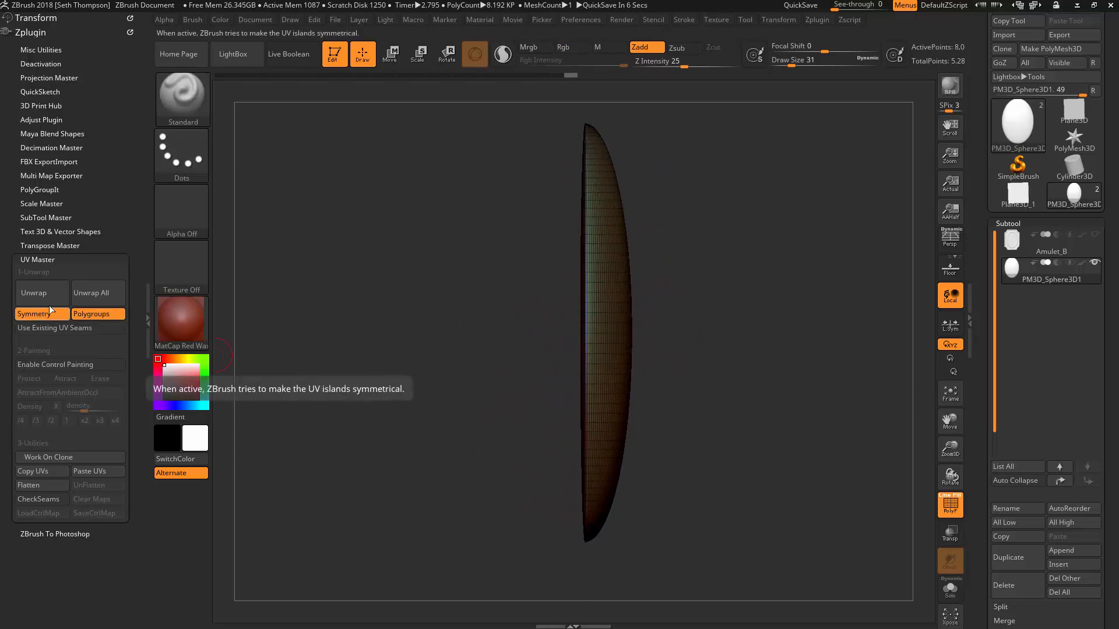
- Unwrap the centrepiece with Symmetry and Polygroups enabled, then flatten it to preview the UV islands and unflatten it
click(54, 295)
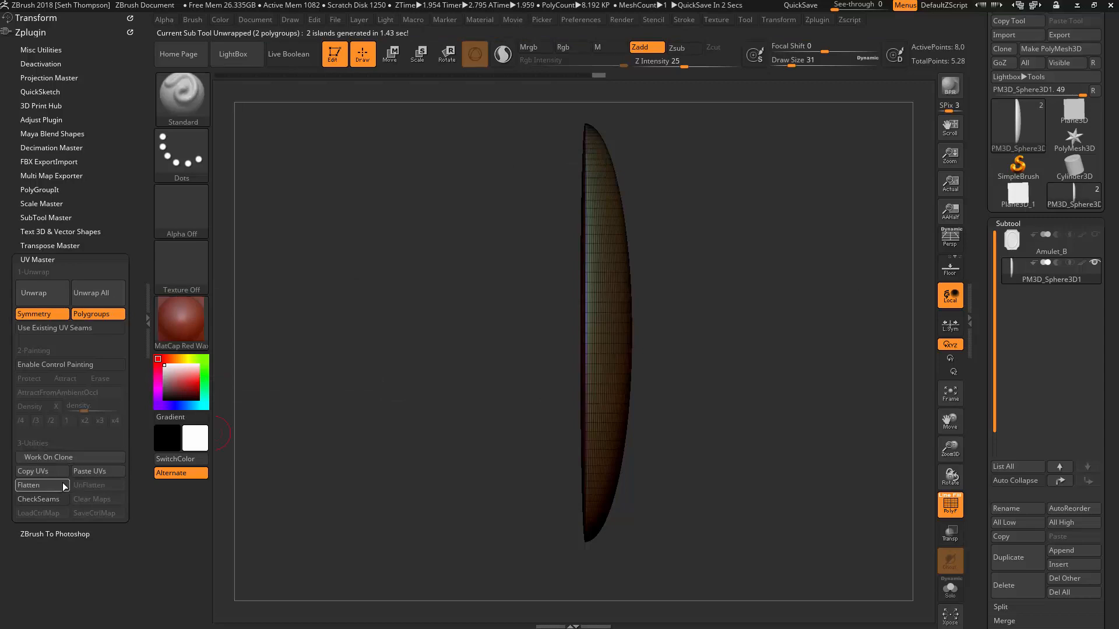
click(42, 485)
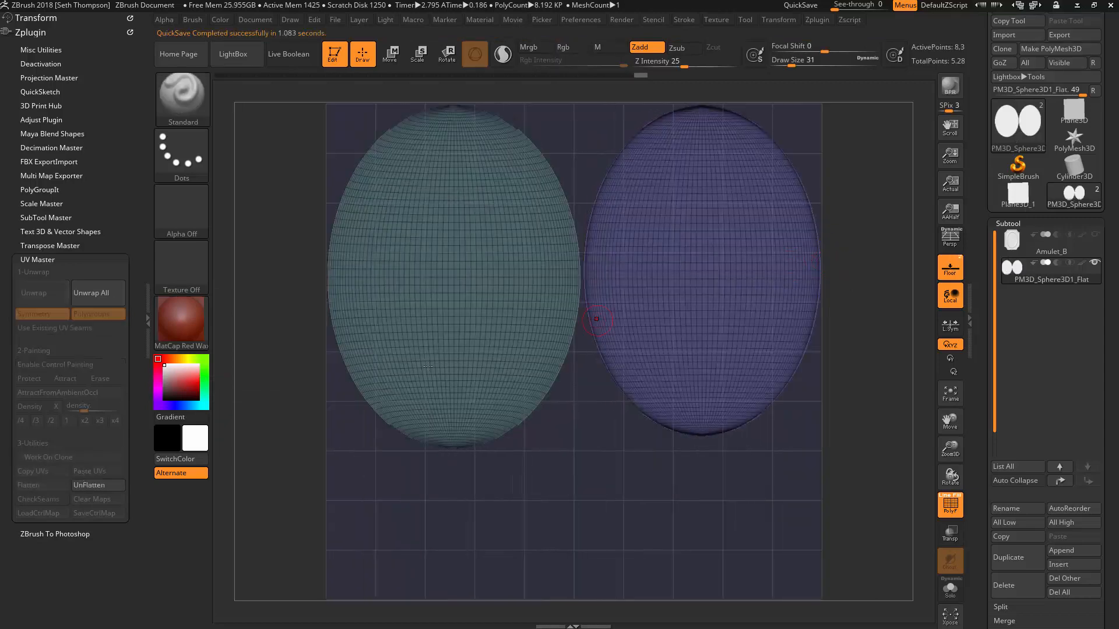
click(121, 484)
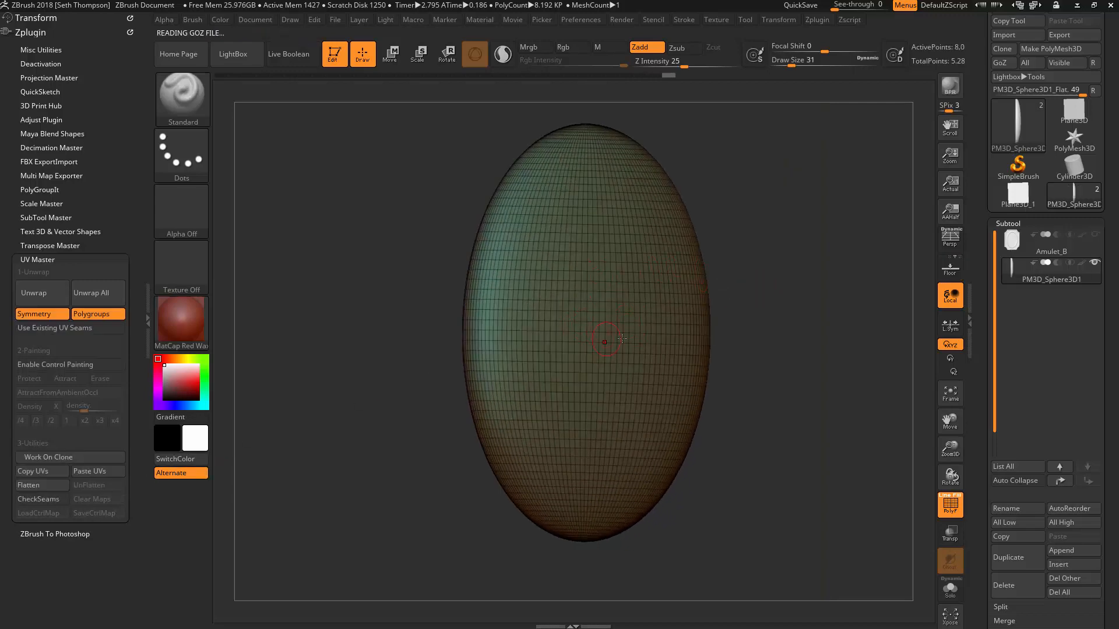
drag(729, 268, 685, 273)
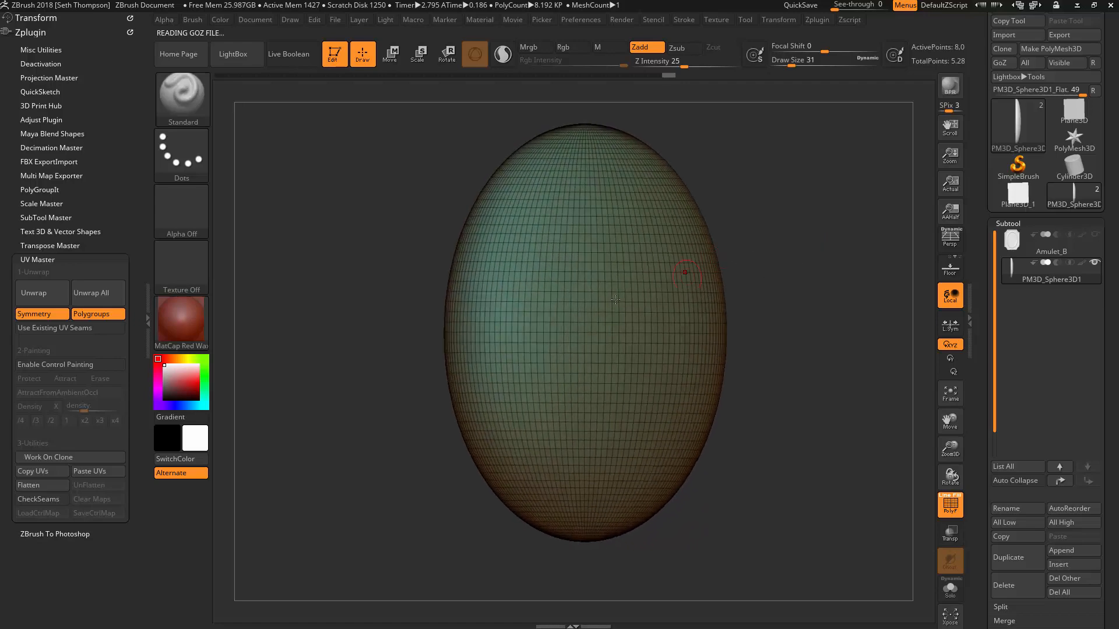
- Flatten the centrepiece's UVs again and briefly isolate the domed front's island before showing both islands
click(49, 486)
ctrl+right_drag(880, 244, 869, 224)
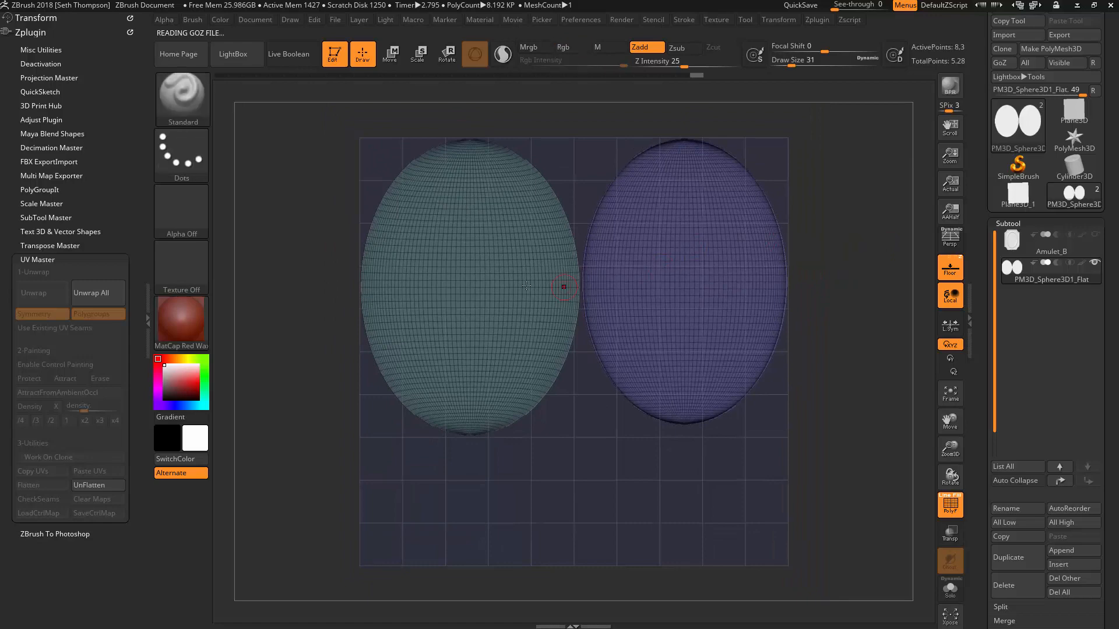
ctrl+shift+click(489, 287)
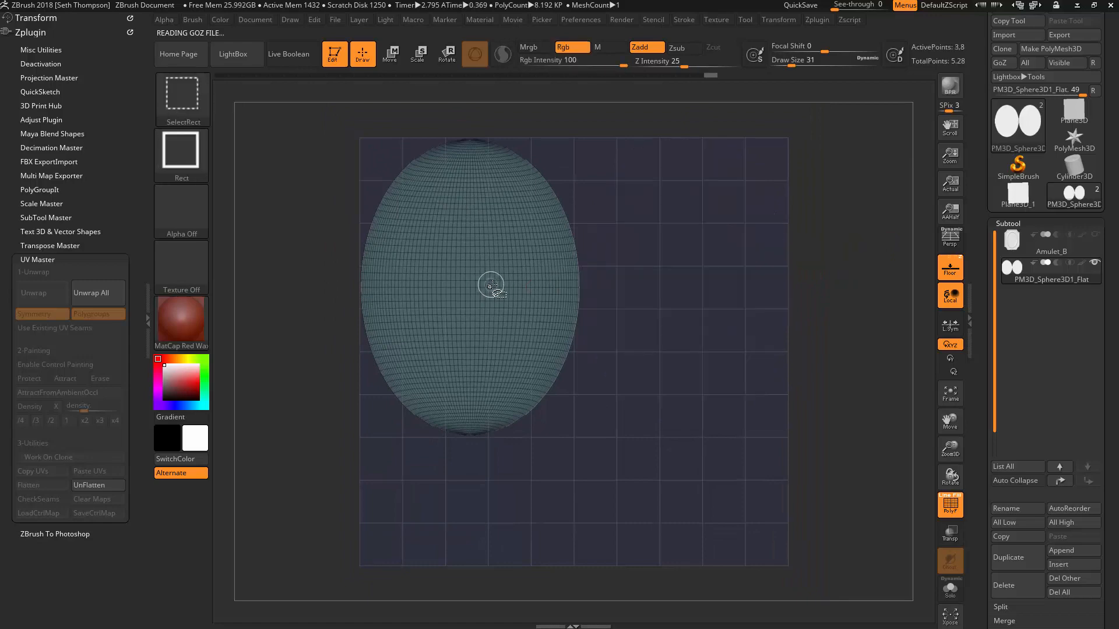
ctrl+shift+click(492, 285)
ctrl+shift+click(492, 284)
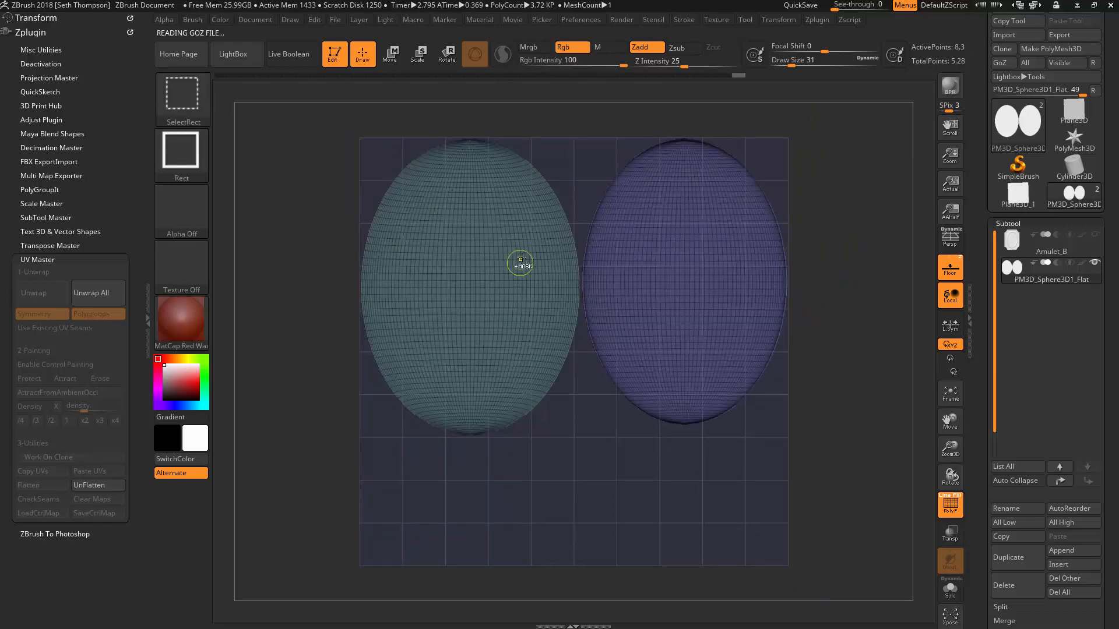
- Mask the whole front UV island, undoing the partial mask and flipping the mask to check which island is protected
ctrl+drag(321, 177, 442, 296)
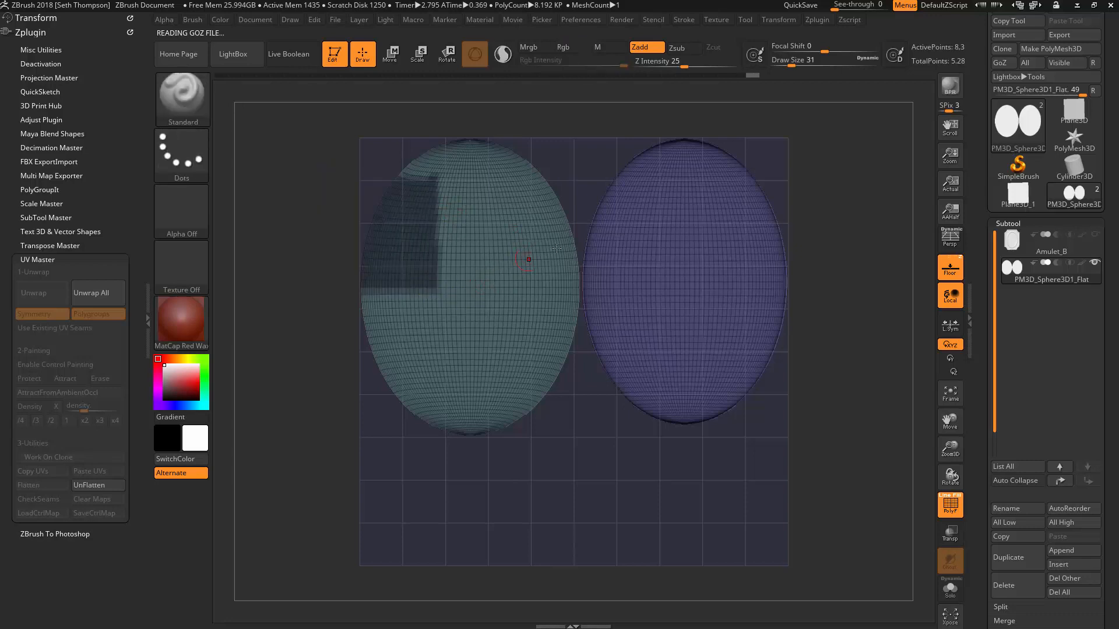
key(ctrl+z)
mouse_move(321, 122)
ctrl+mouse_down()
mouse_move(490, 412)
mouse_move(586, 503)
ctrl+mouse_up()
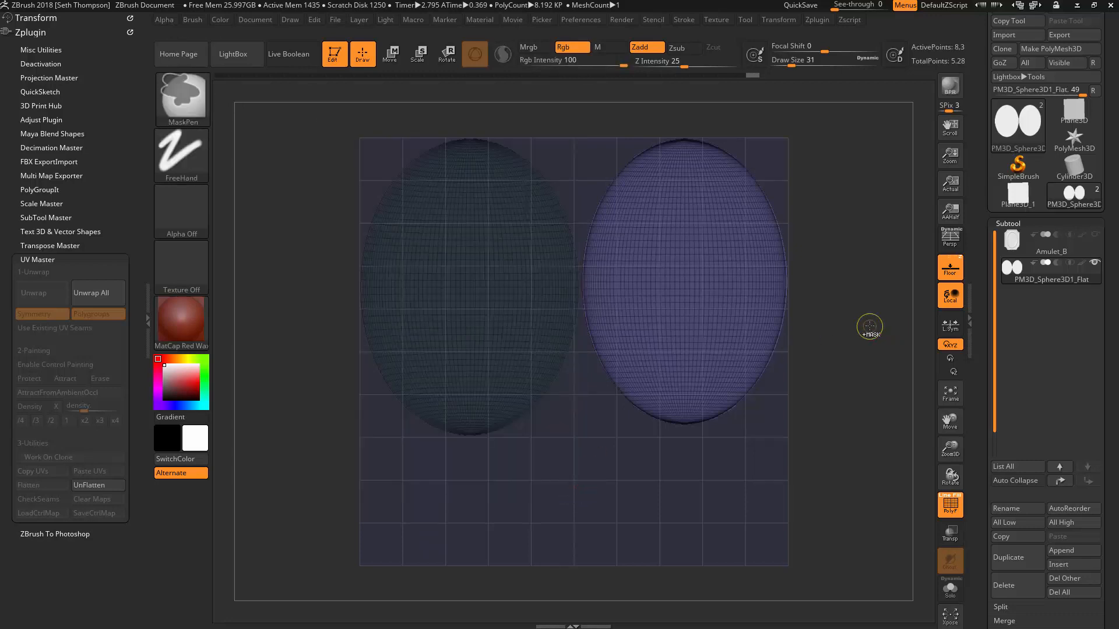
ctrl+click(871, 324)
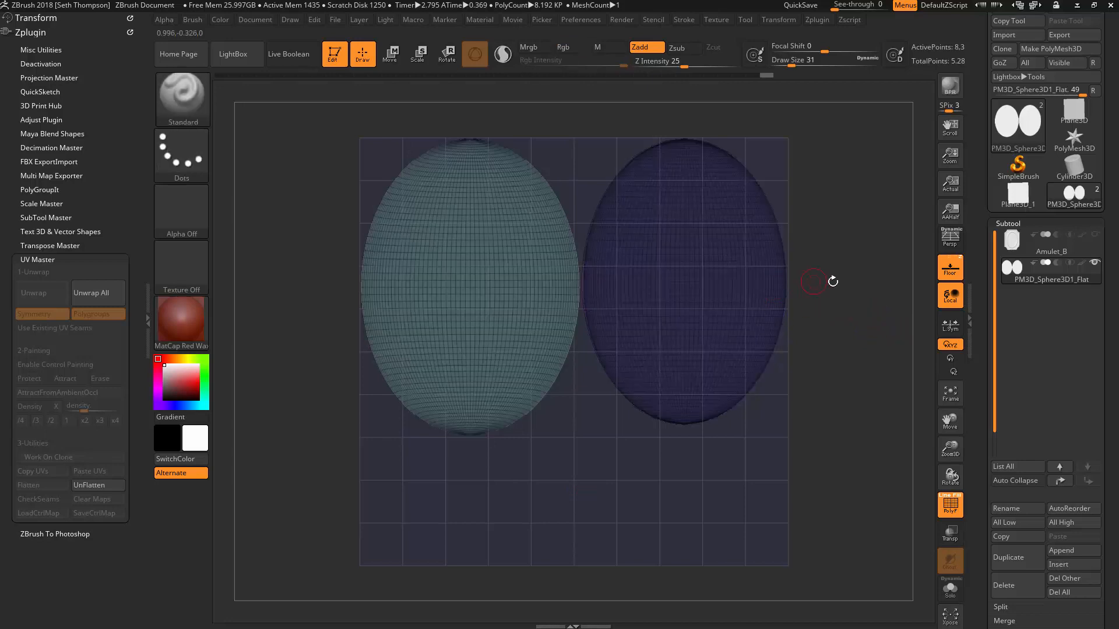
ctrl+click(851, 278)
- Centre the gizmo on the back UV island, try scaling it to about 0.53, then undo the scaling and clear the mask
key(w)
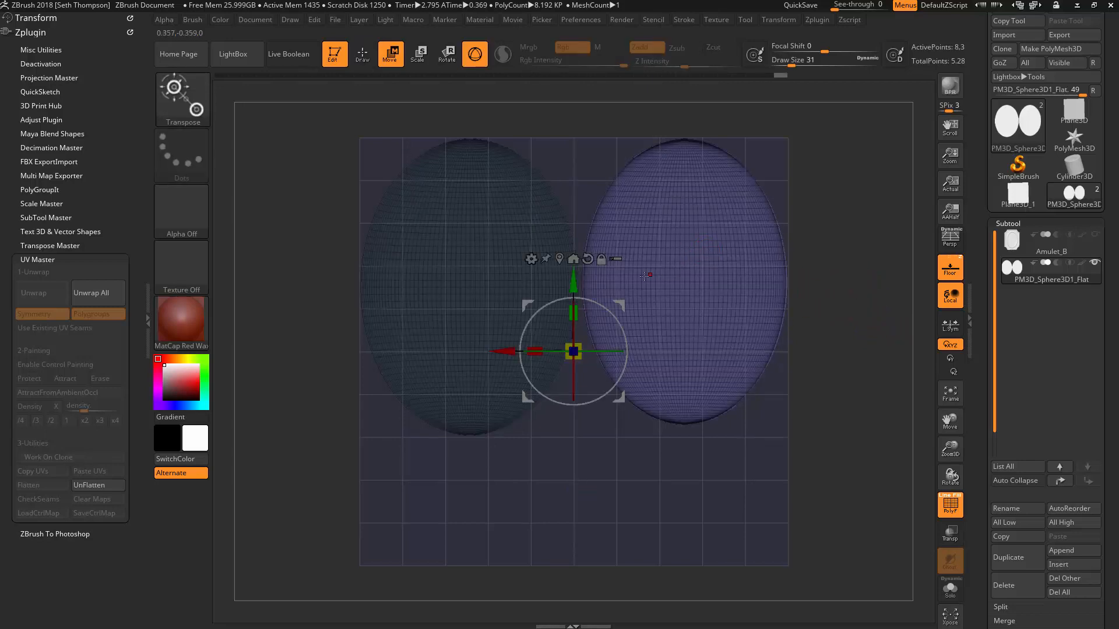
click(559, 258)
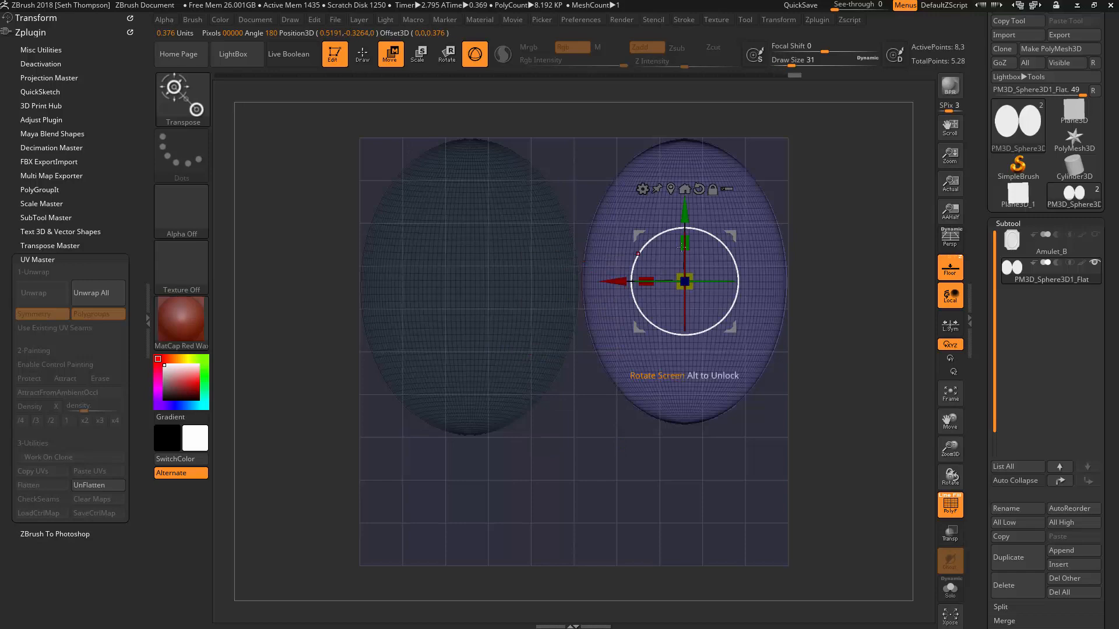
drag(685, 281, 656, 308)
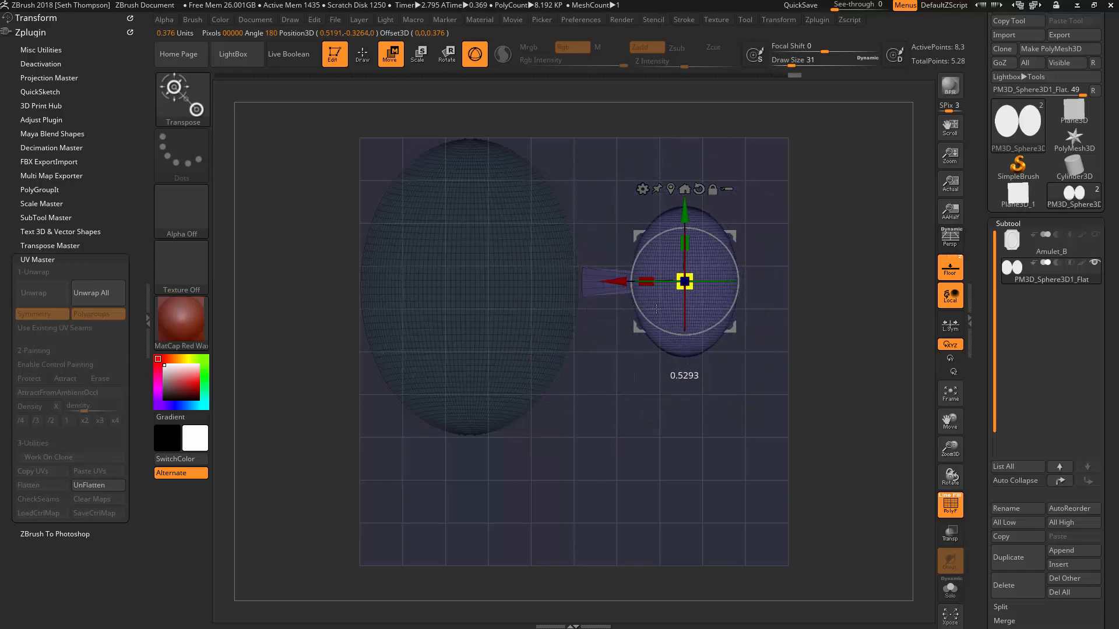
key(ctrl+z)
ctrl+right_drag(819, 250, 866, 205)
ctrl+drag(883, 225, 874, 235)
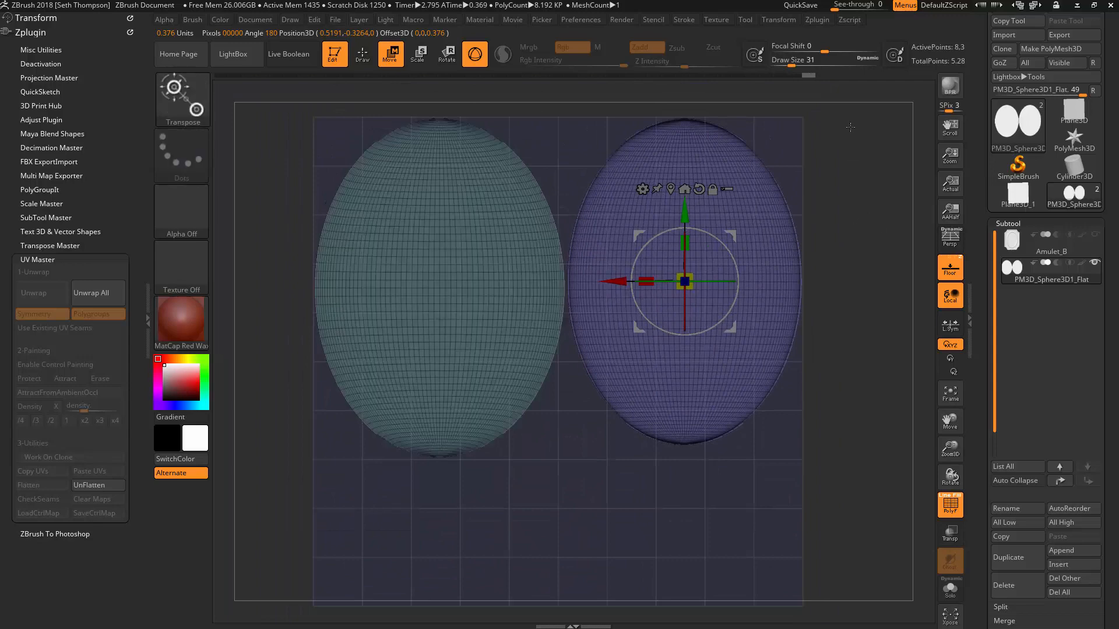
- Mask the front UV island again, try scaling the back island slightly, then undo the change and clear the mask
mouse_move(280, 108)
ctrl+mouse_down()
mouse_move(377, 252)
mouse_move(513, 540)
mouse_move(567, 558)
ctrl+mouse_up()
drag(688, 279, 679, 288)
key(ctrl+z)
ctrl+drag(878, 238, 869, 257)
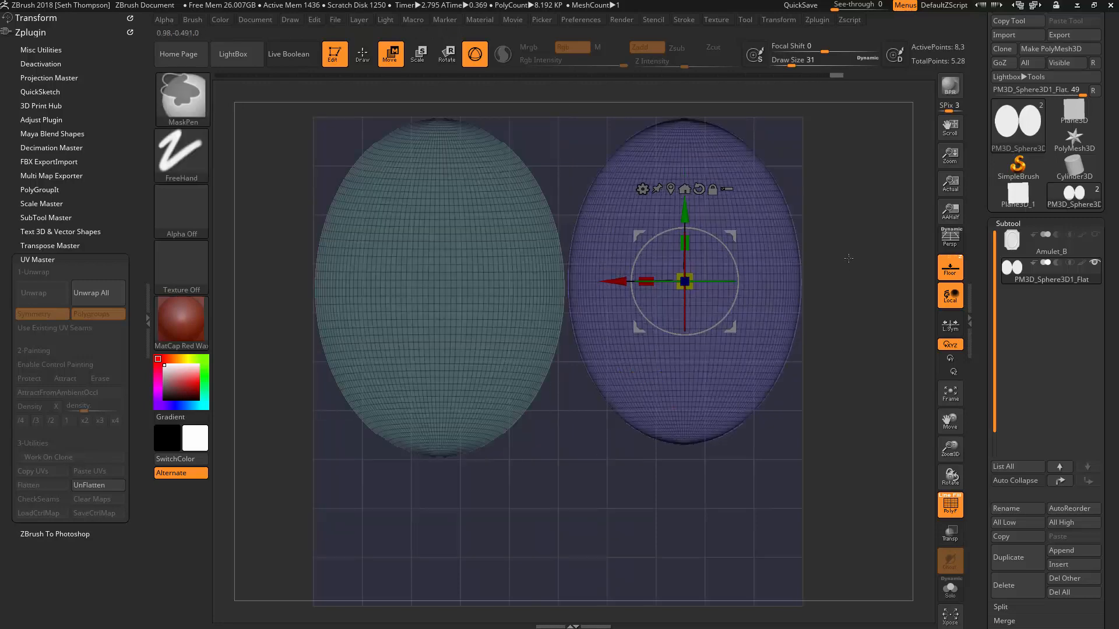
- Mask the front UV island by isolating the back island's polygroup with the transform gizmo active
drag(684, 281, 707, 257)
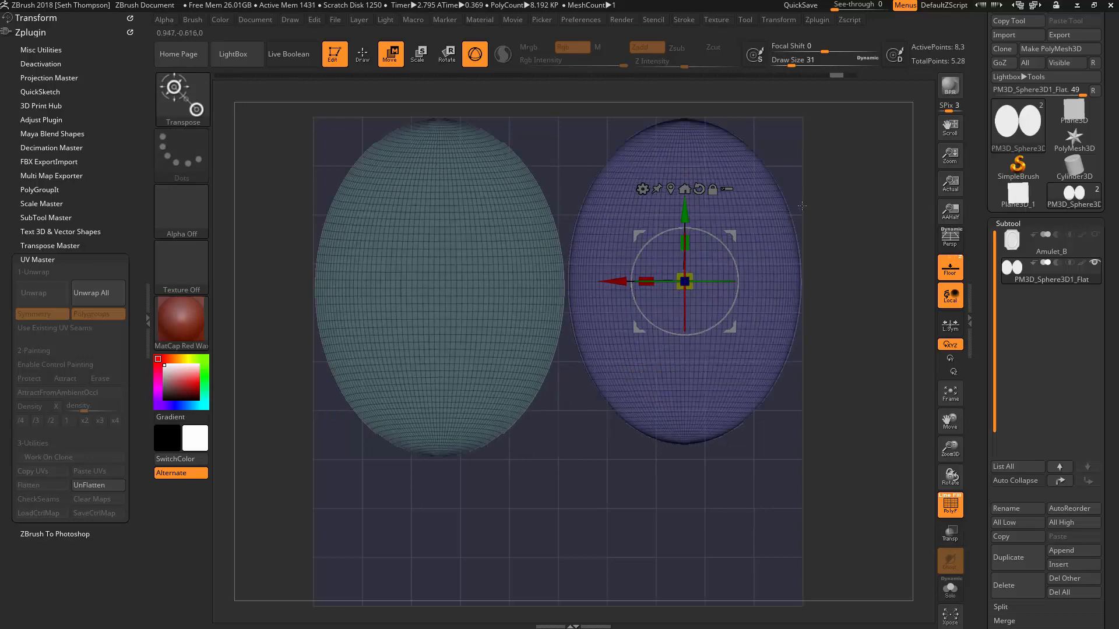
ctrl+click(775, 221)
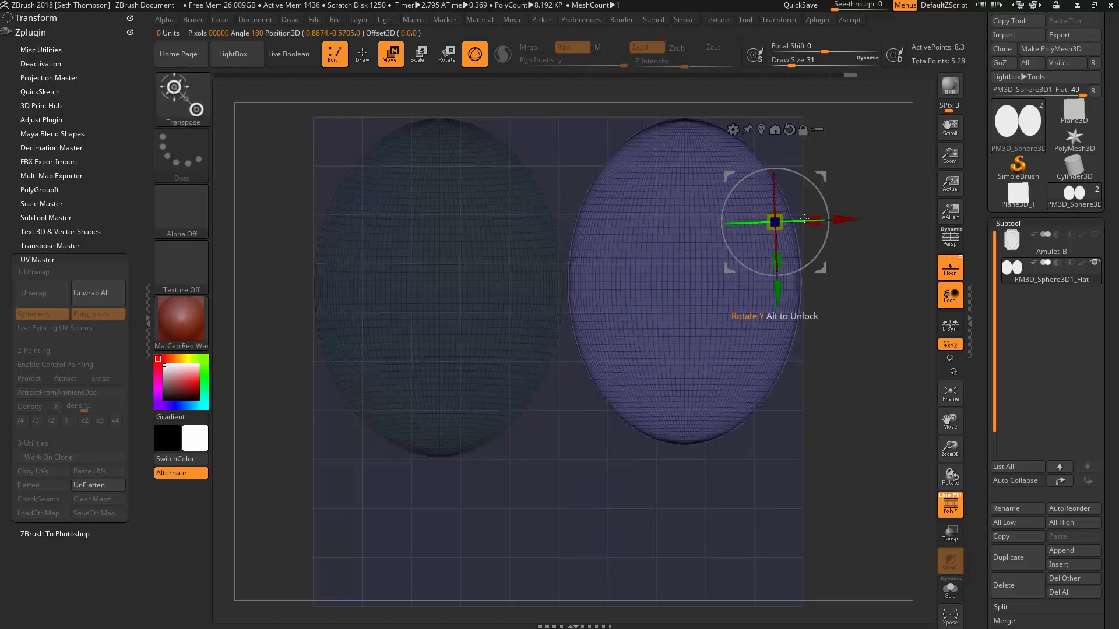
- Scale down the back UV island and place it in the upper-right corner of the UV square
drag(781, 215, 714, 263)
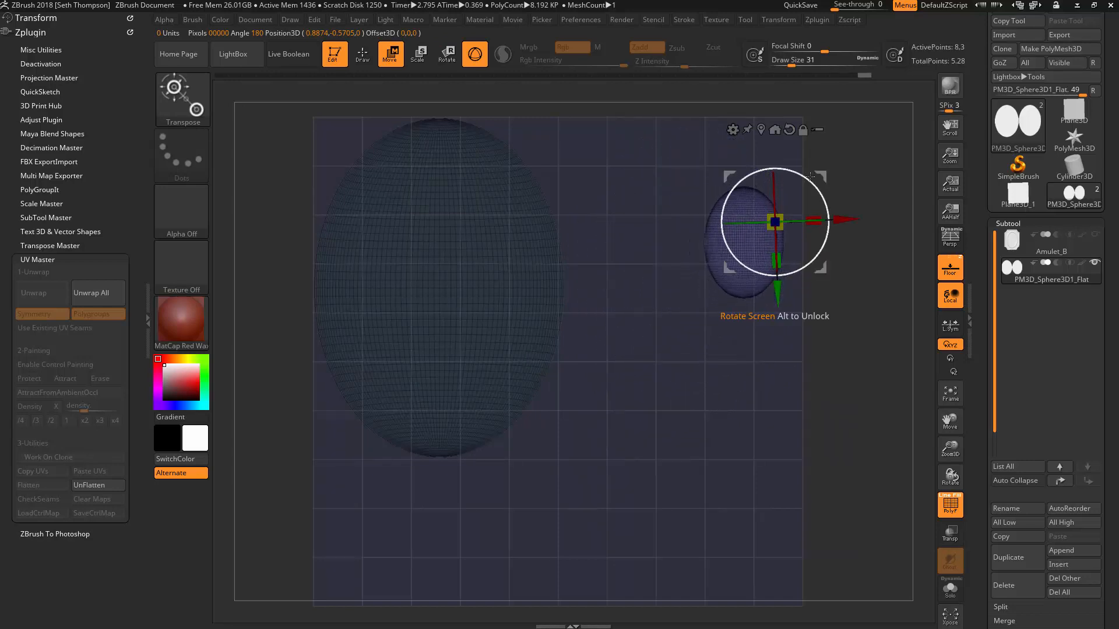
drag(821, 175, 839, 112)
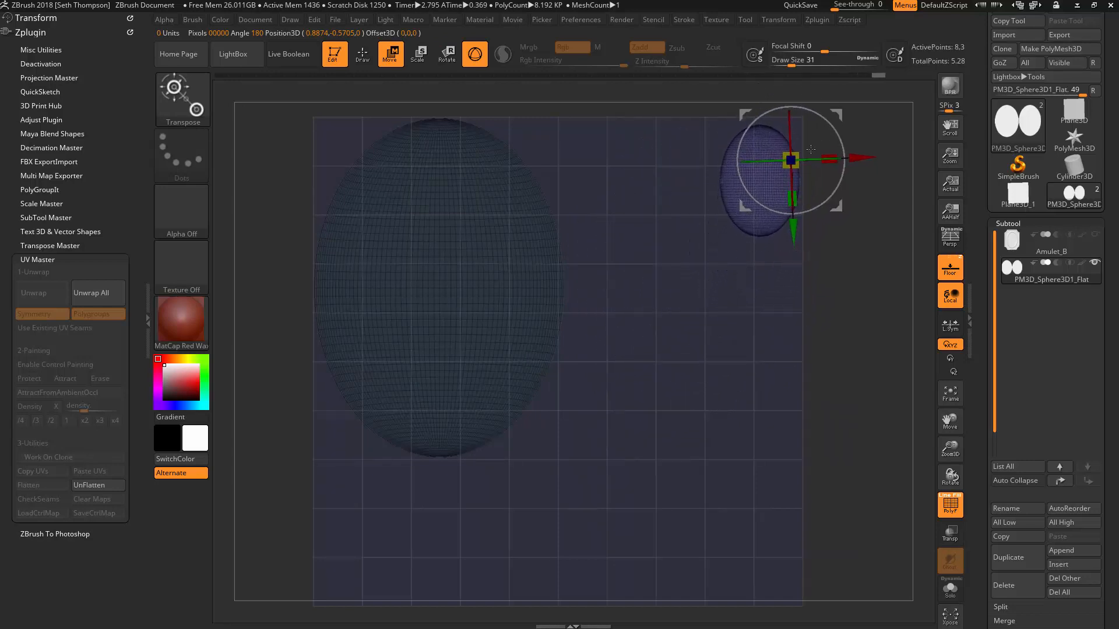
drag(791, 160, 777, 170)
drag(841, 112, 842, 101)
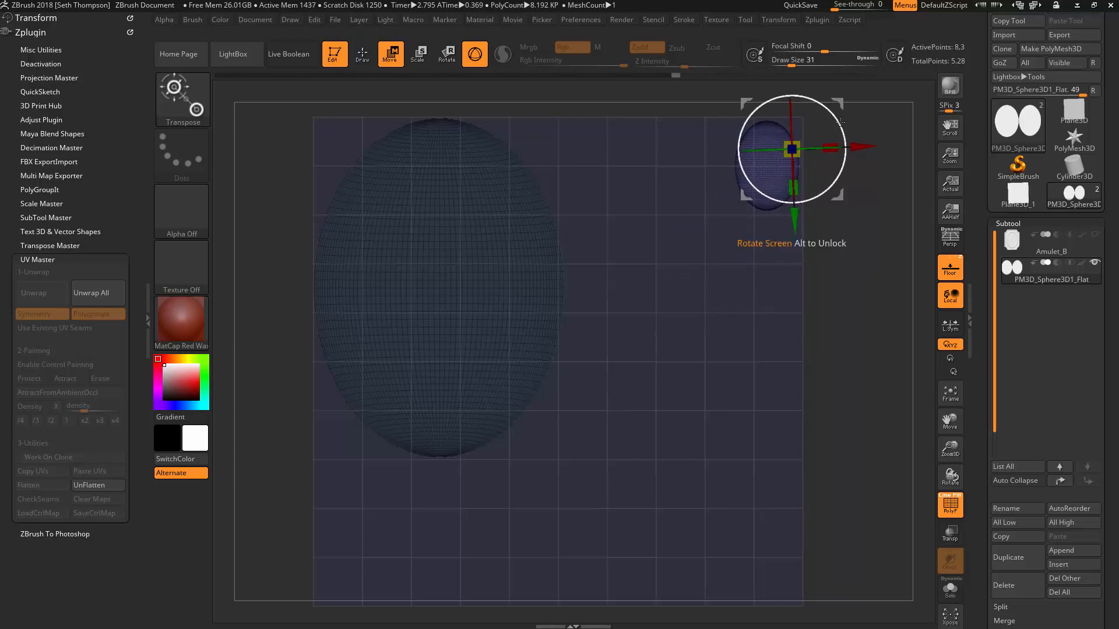
- Invert the mask, centre the gizmo on the front UV island, and move and enlarge it to fill the middle of the UV square
ctrl+click(863, 265)
alt+right_drag(768, 166, 768, 286)
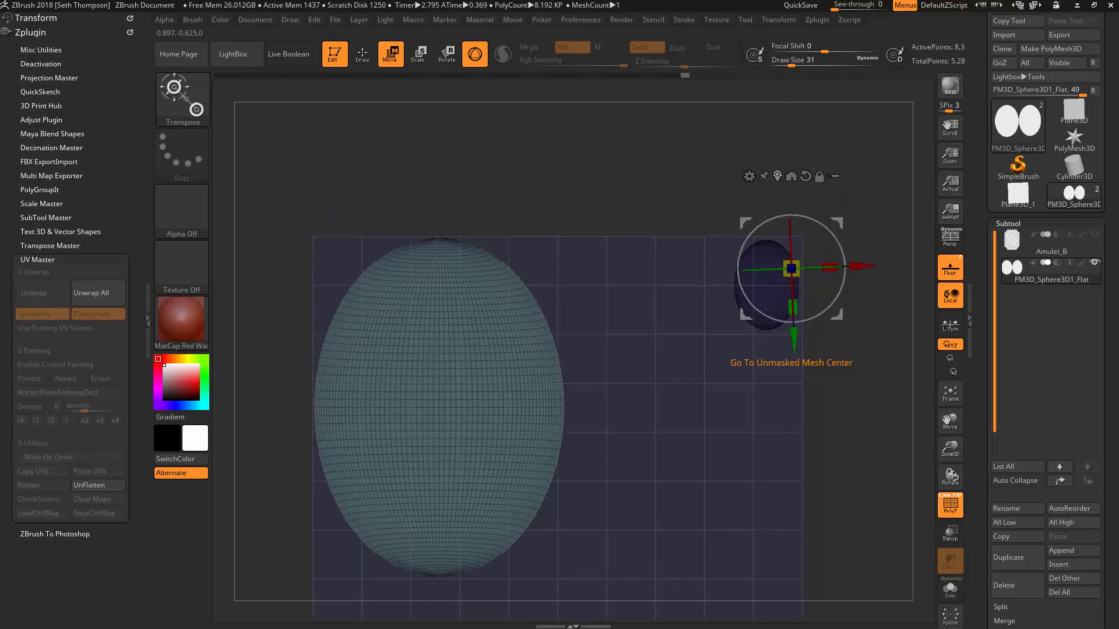
click(777, 176)
alt+right_drag(645, 369, 735, 255)
ctrl+right_drag(694, 320, 638, 308)
drag(511, 245, 620, 309)
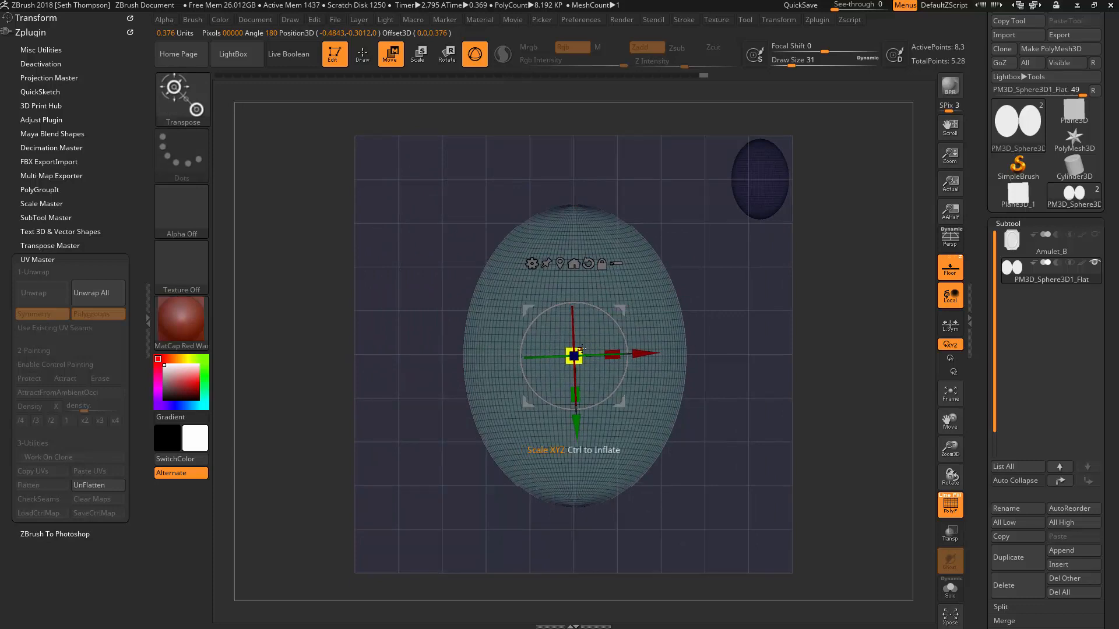
drag(575, 354, 657, 362)
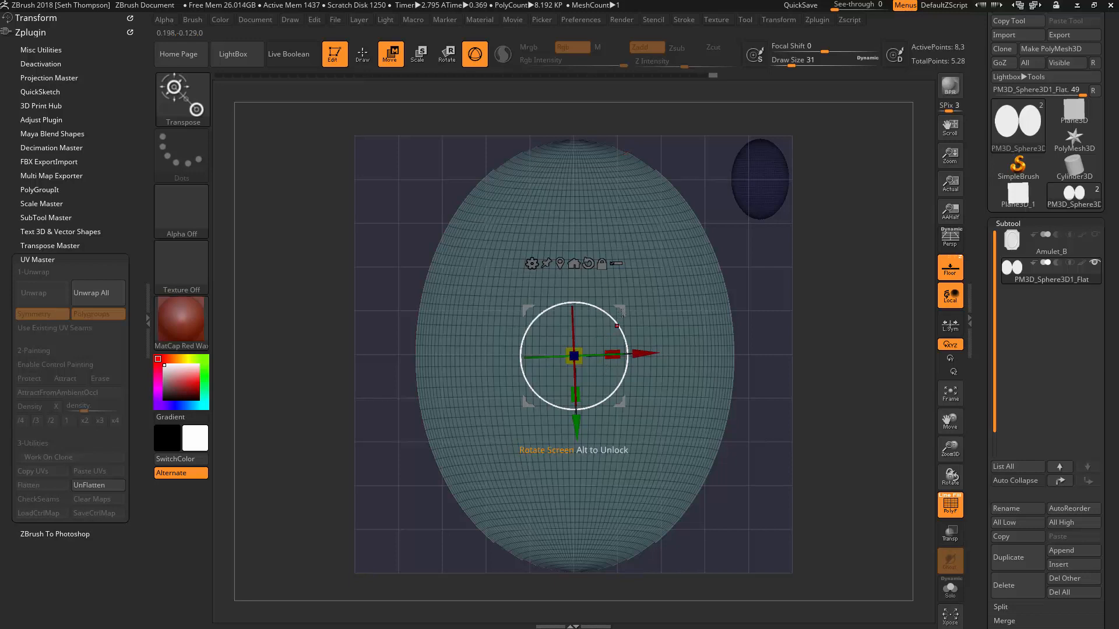
drag(624, 309, 622, 308)
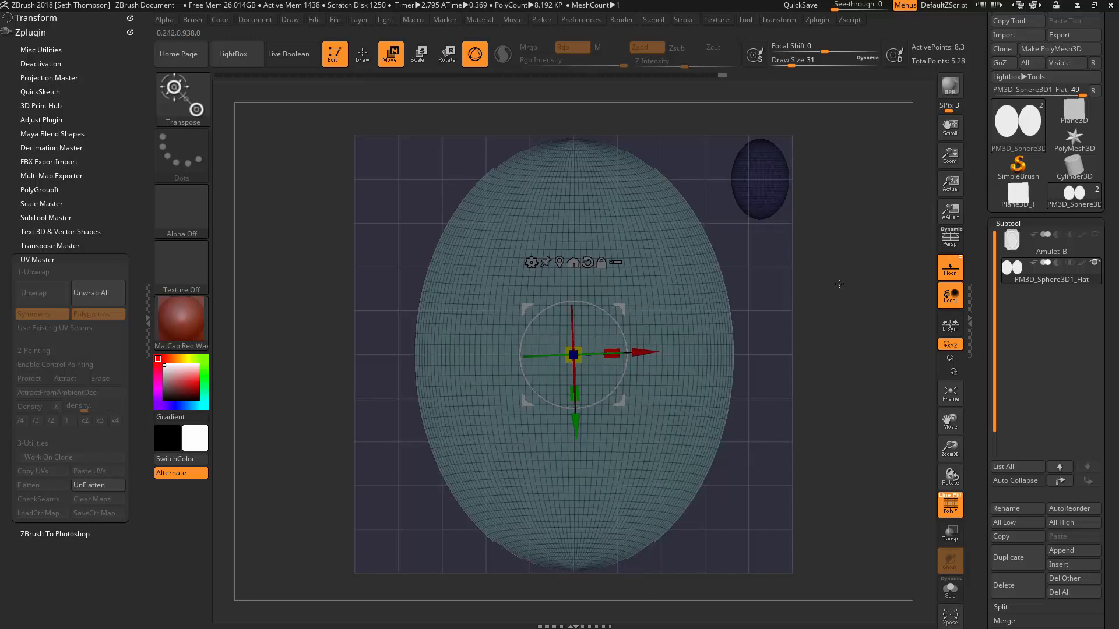
- Unflatten the centrepiece, select the Amulet_B subtool, and inspect the amulet's front and back with the polyframe off
click(103, 485)
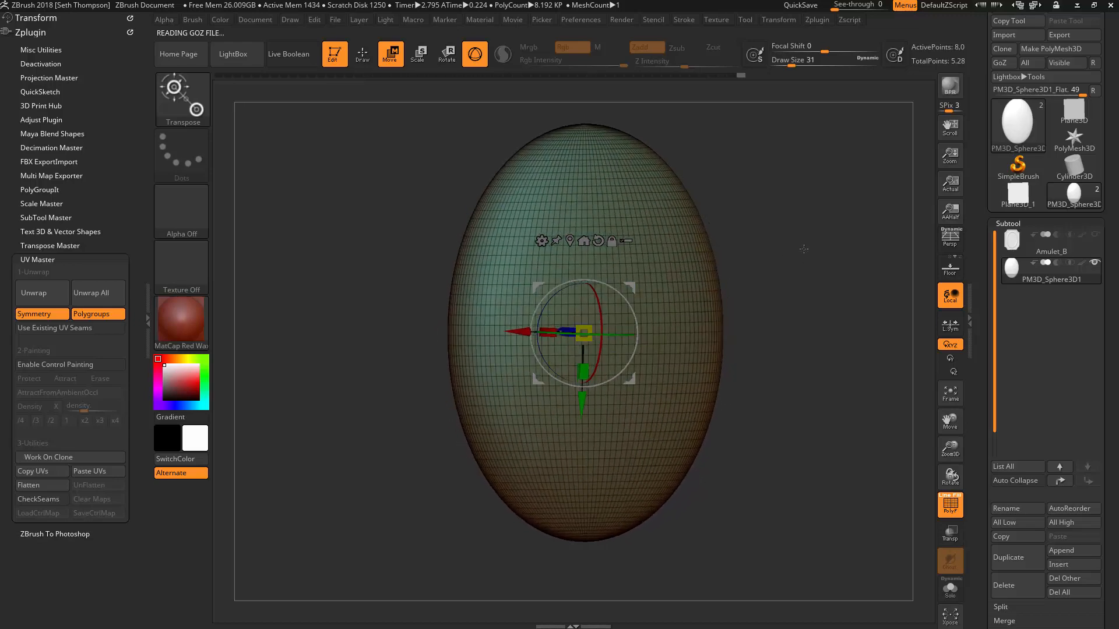
click(1002, 250)
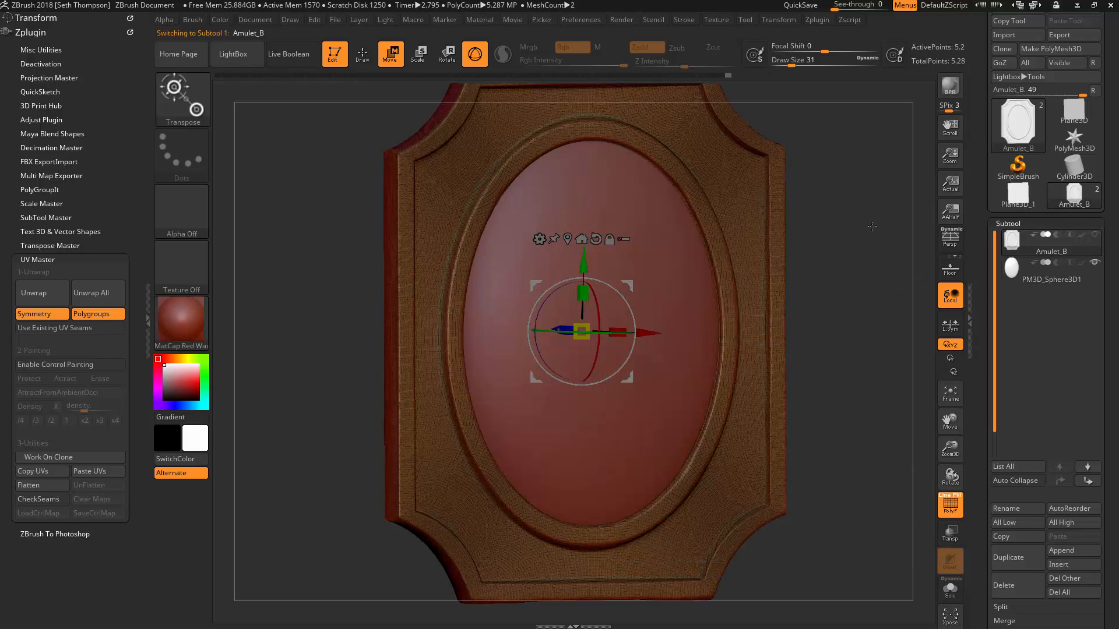
key(shift+f)
ctrl+right_drag(871, 229, 733, 204)
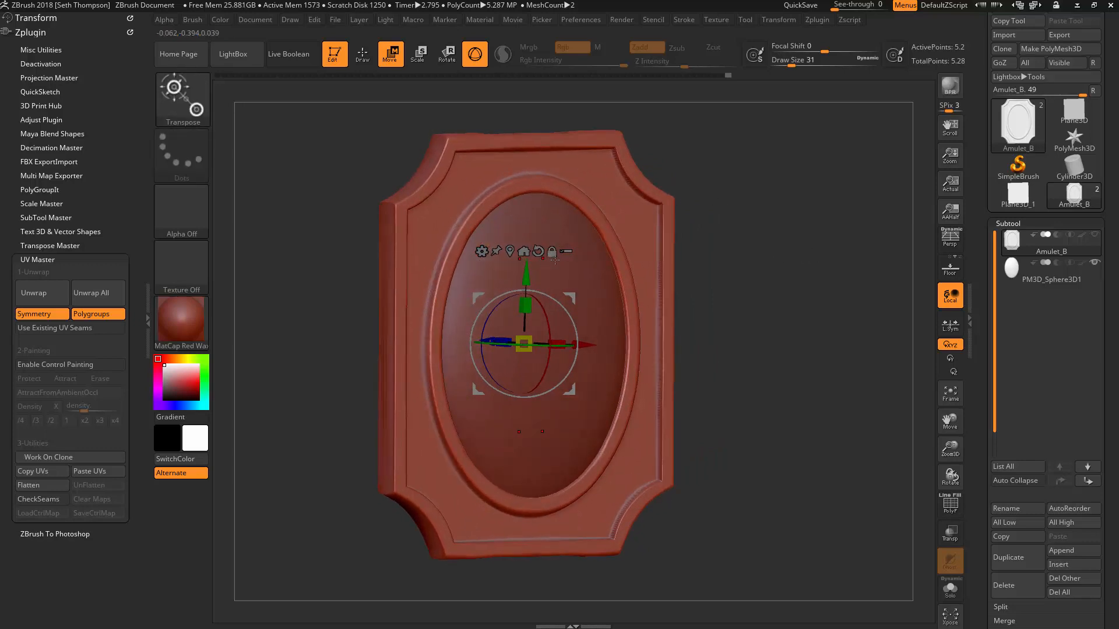
right_drag(717, 223, 837, 196)
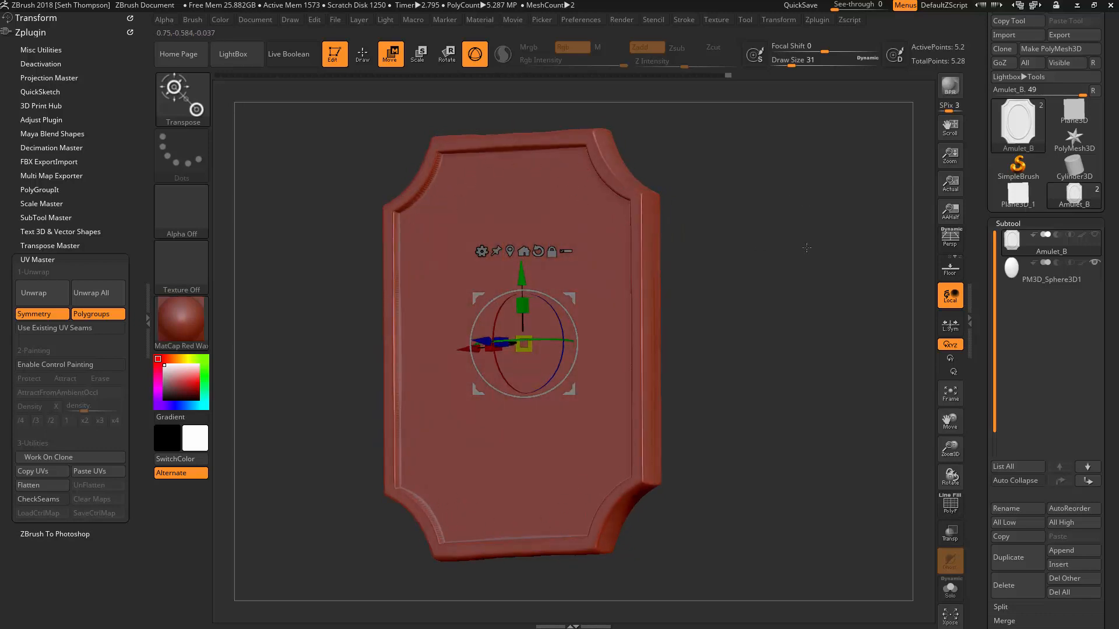
right_drag(807, 248, 732, 269)
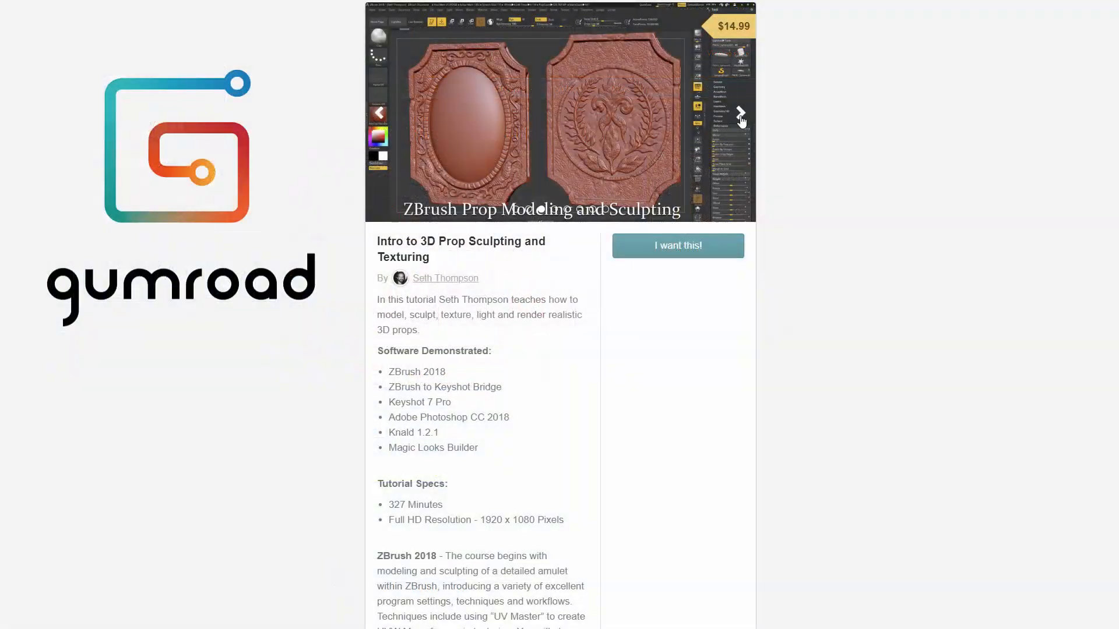
- Browse the preview images of the Intro to 3D Prop Sculpting and Texturing course on its Gumroad page
click(741, 119)
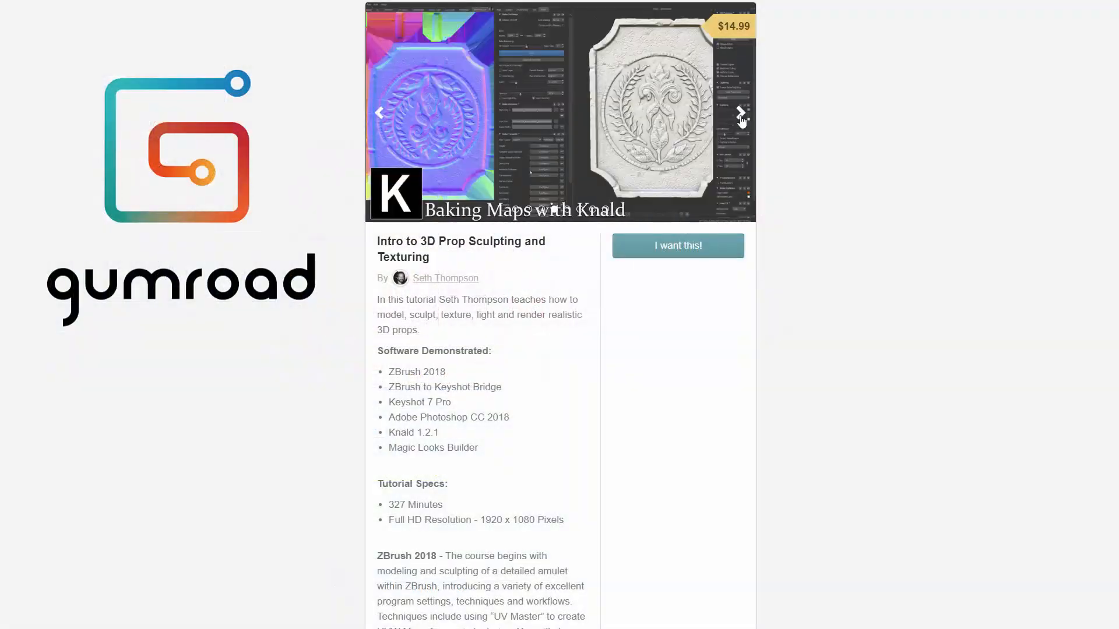
click(741, 119)
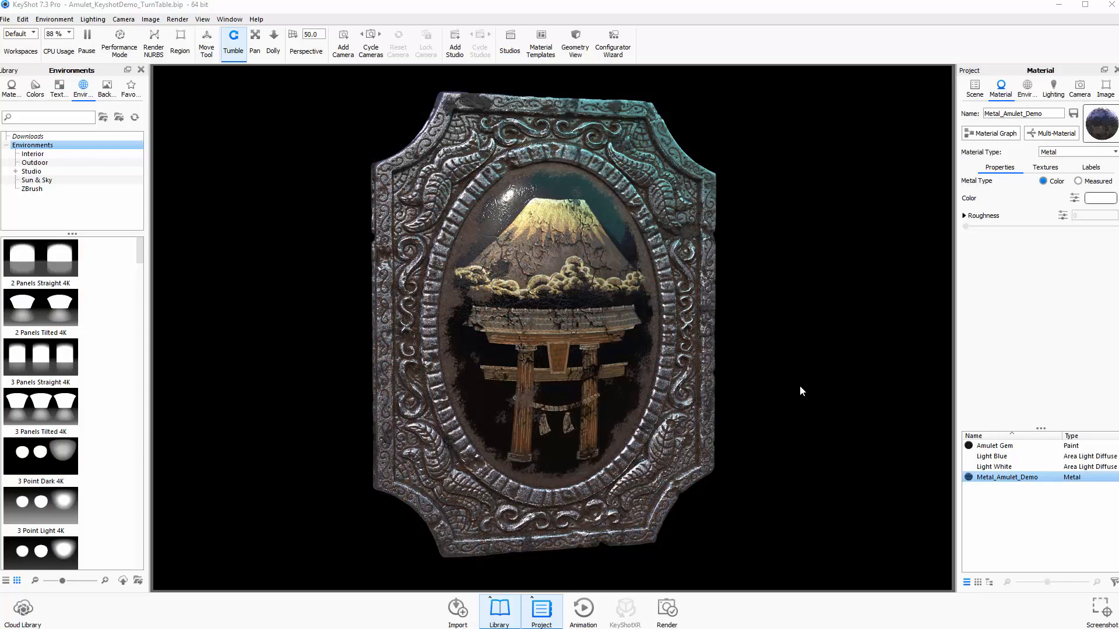
- In KeyShot, turn the amulet to view its back and open the material graph of Metal_Amulet_Demo
drag(800, 386, 785, 303)
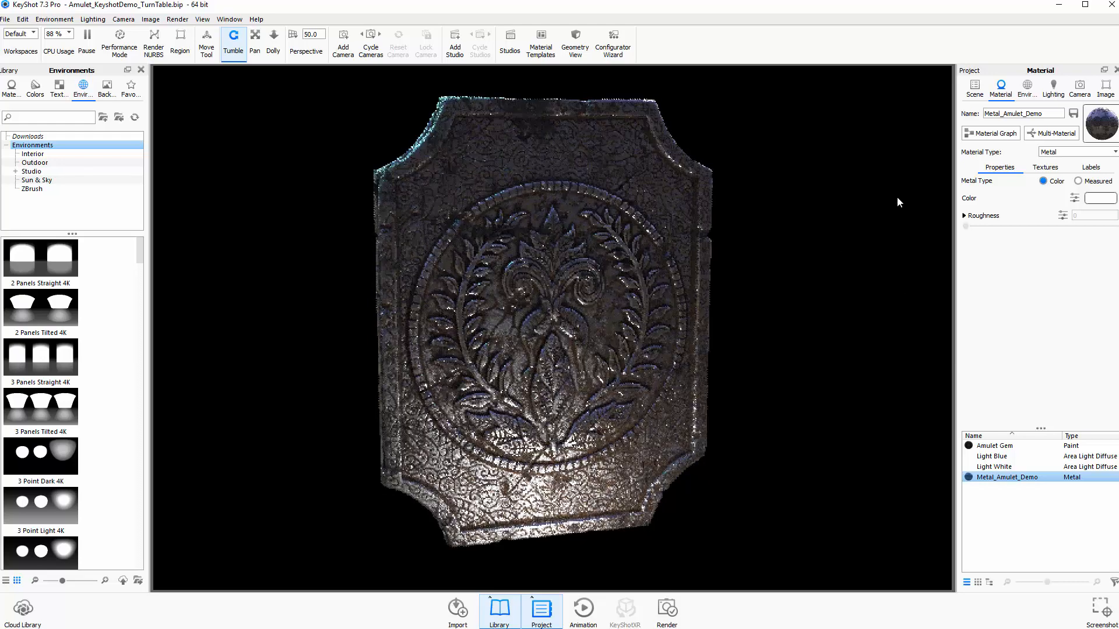
click(1003, 133)
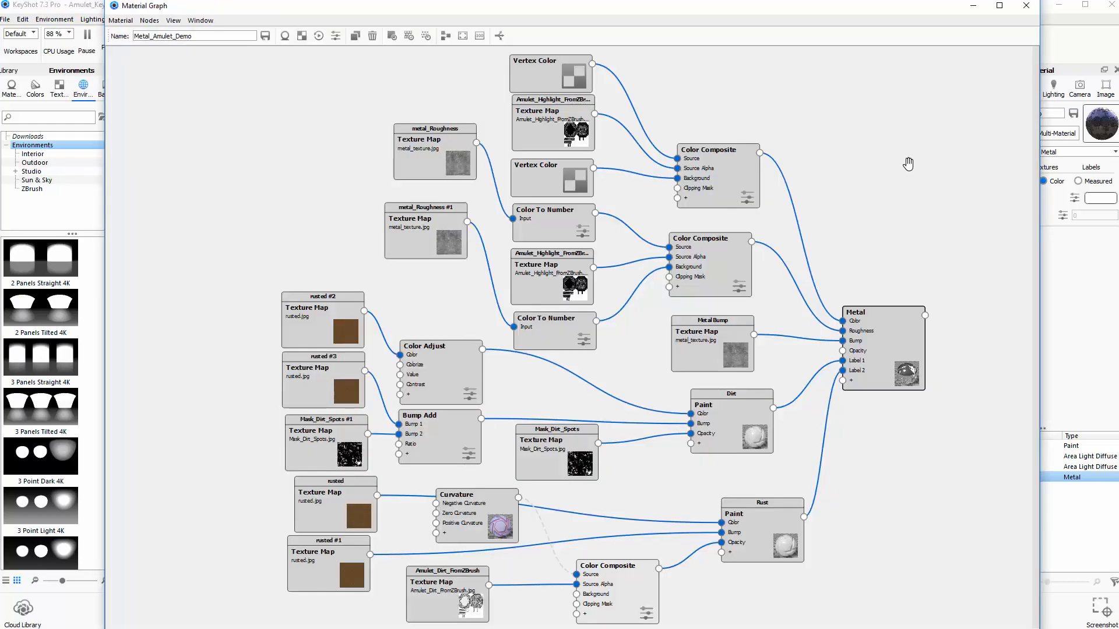
drag(880, 184, 880, 183)
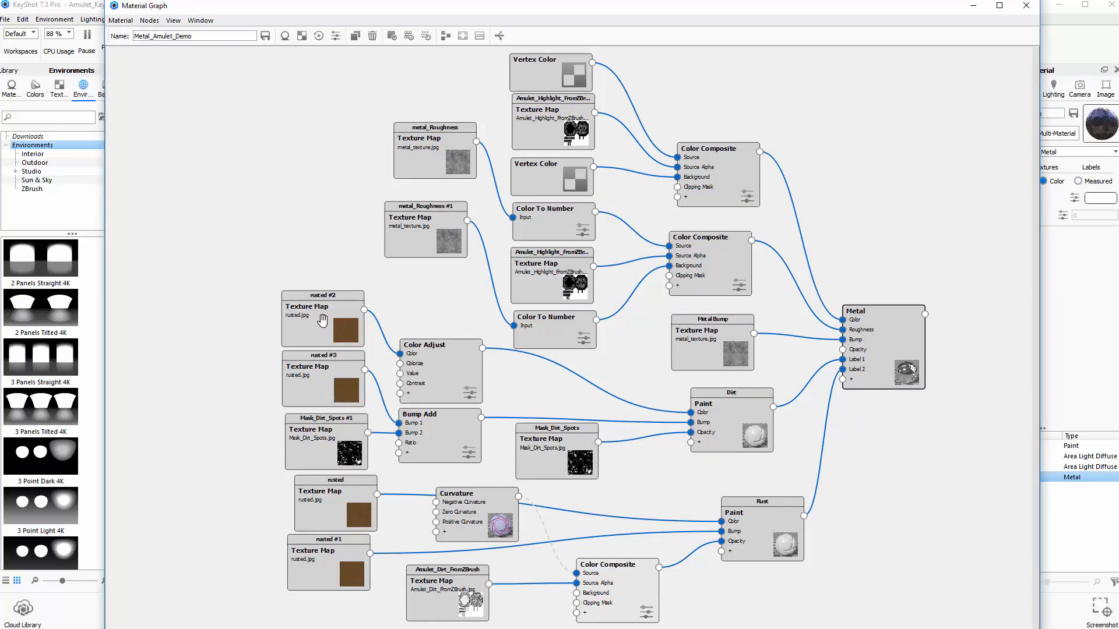
- Spread out the rusted and Mask_Dirt_Spots #1 texture nodes, shift the Amulet_Dirt_FromZBrush node area, and minimise the material graph
drag(323, 321, 292, 296)
drag(338, 376, 299, 362)
drag(323, 430, 258, 424)
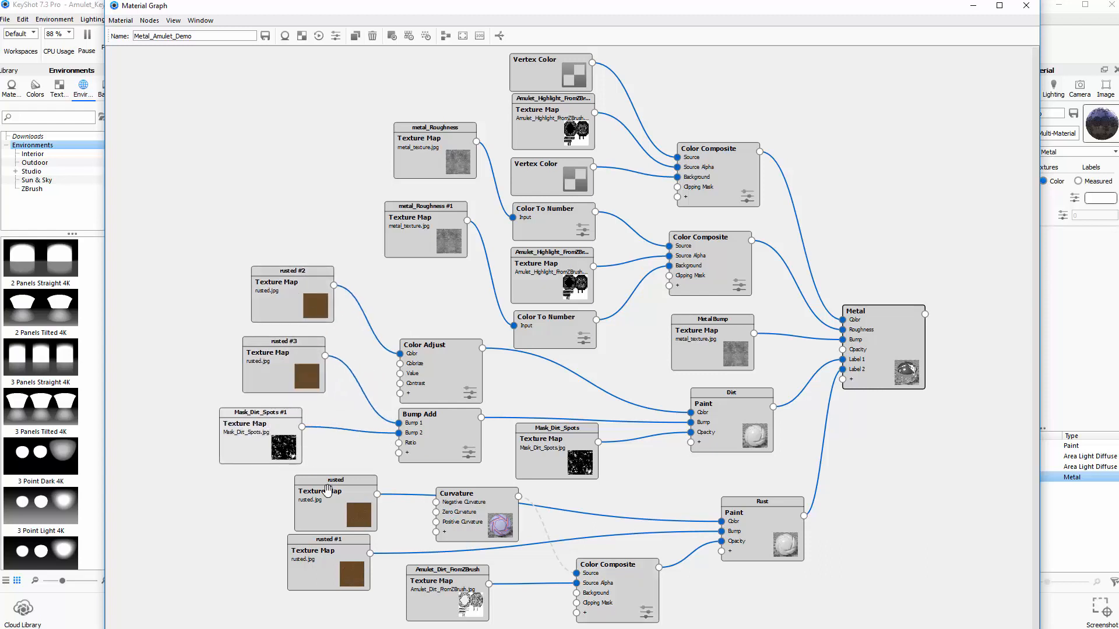
drag(328, 490, 301, 493)
drag(327, 551, 285, 561)
drag(471, 598, 532, 593)
click(972, 9)
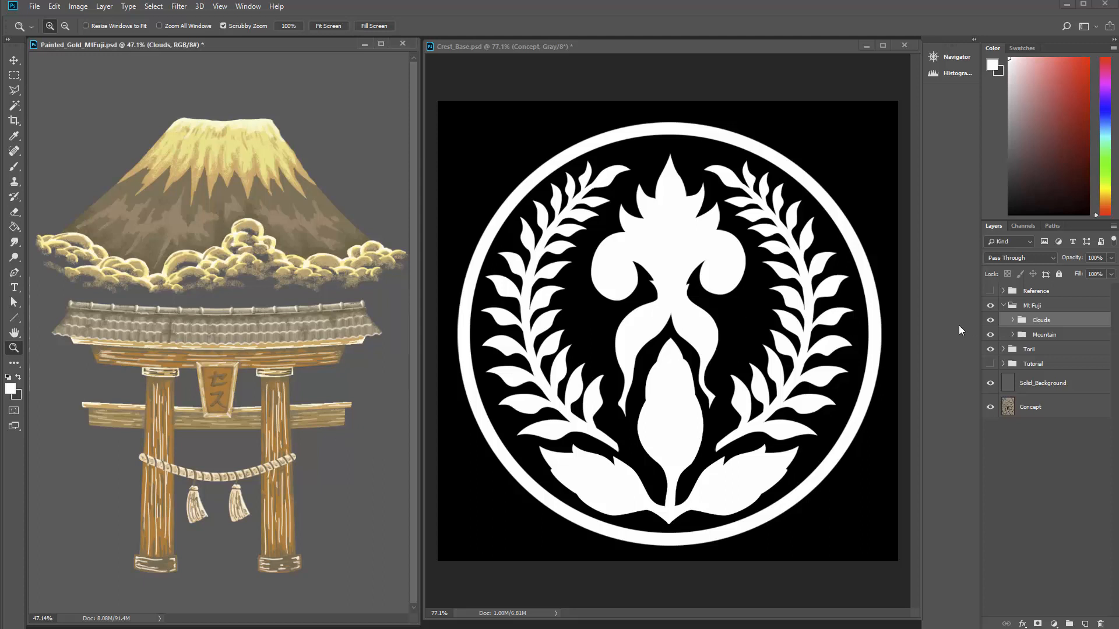
- In Photoshop, toggle the visibility of the Clouds and Mountain groups in Painted_Gold_MtFuji.psd off and back on
click(990, 319)
click(990, 320)
click(990, 335)
click(990, 334)
- In Crest_Base.psd, hide layer A and show layers B, C, D, E, F and G
click(676, 50)
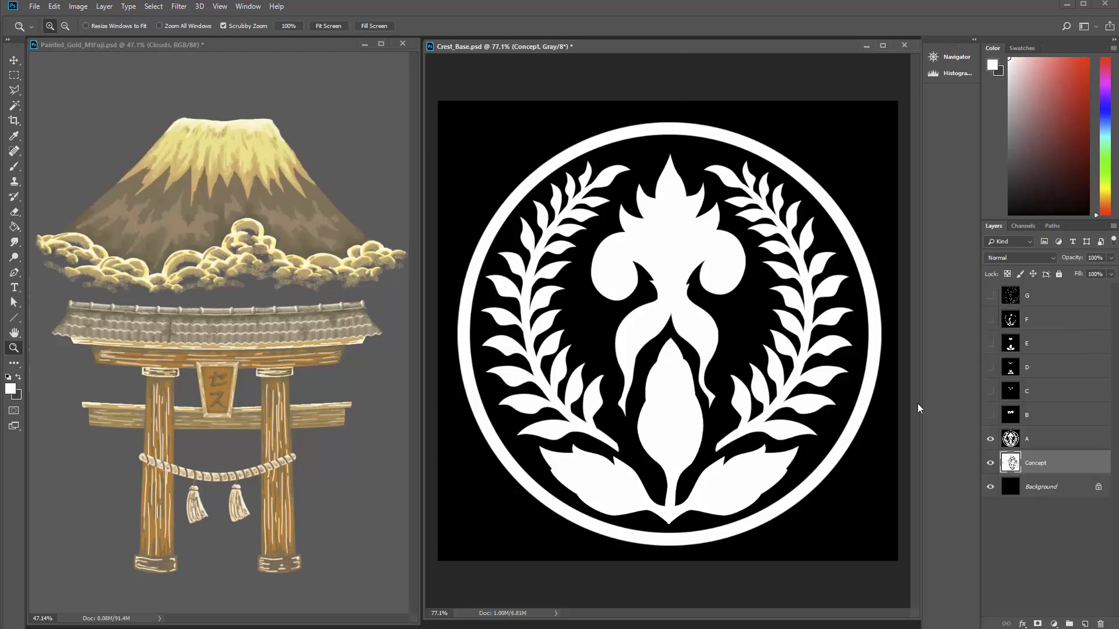
click(990, 439)
click(990, 415)
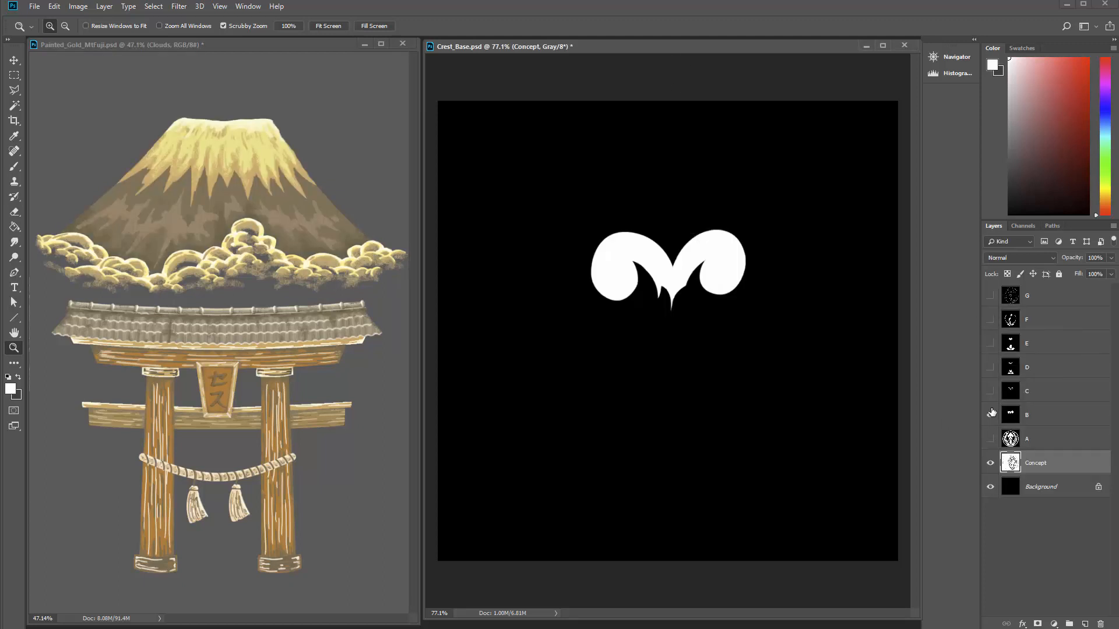
click(990, 391)
click(990, 368)
click(990, 344)
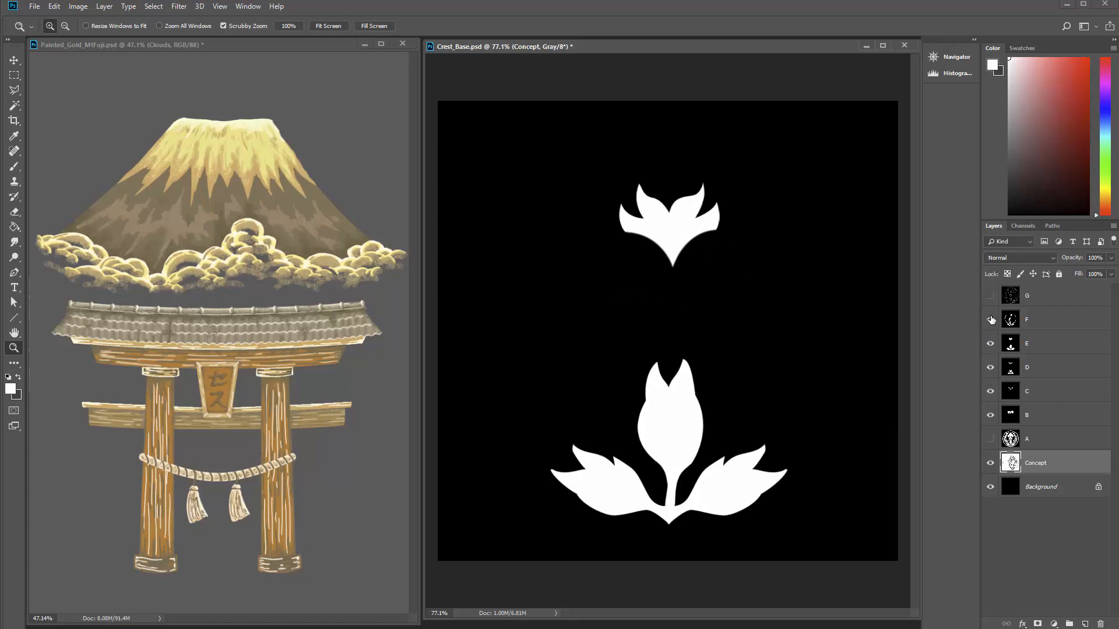
click(990, 320)
click(990, 296)
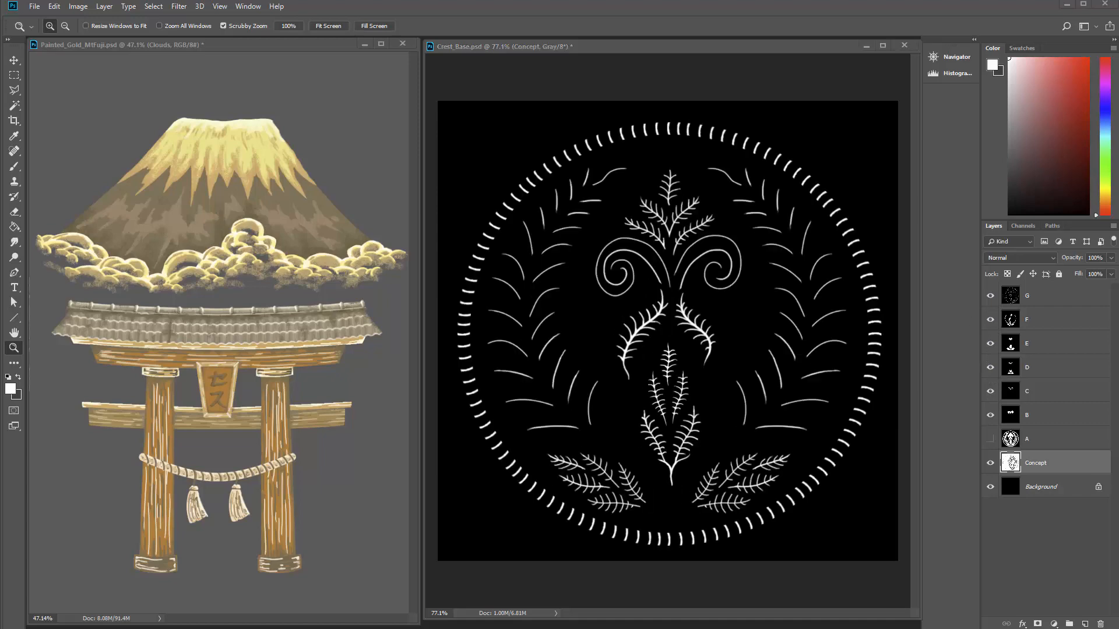
- Switch to the photo viewer and look through the black-and-white grunge and crack mask textures
key(alt+Tab)
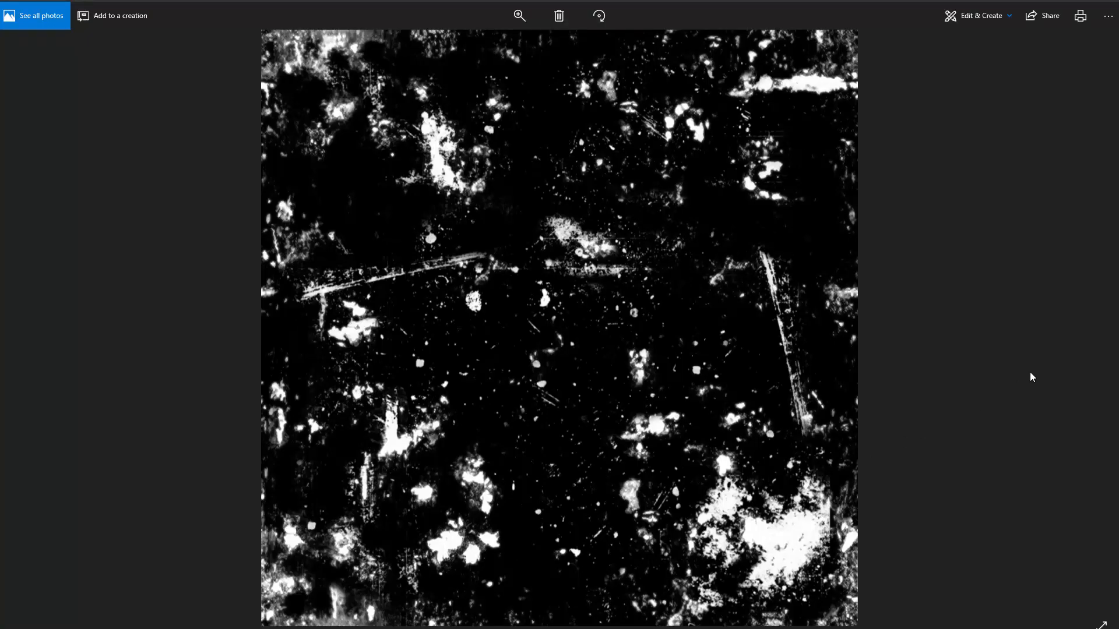
click(1090, 331)
click(1091, 333)
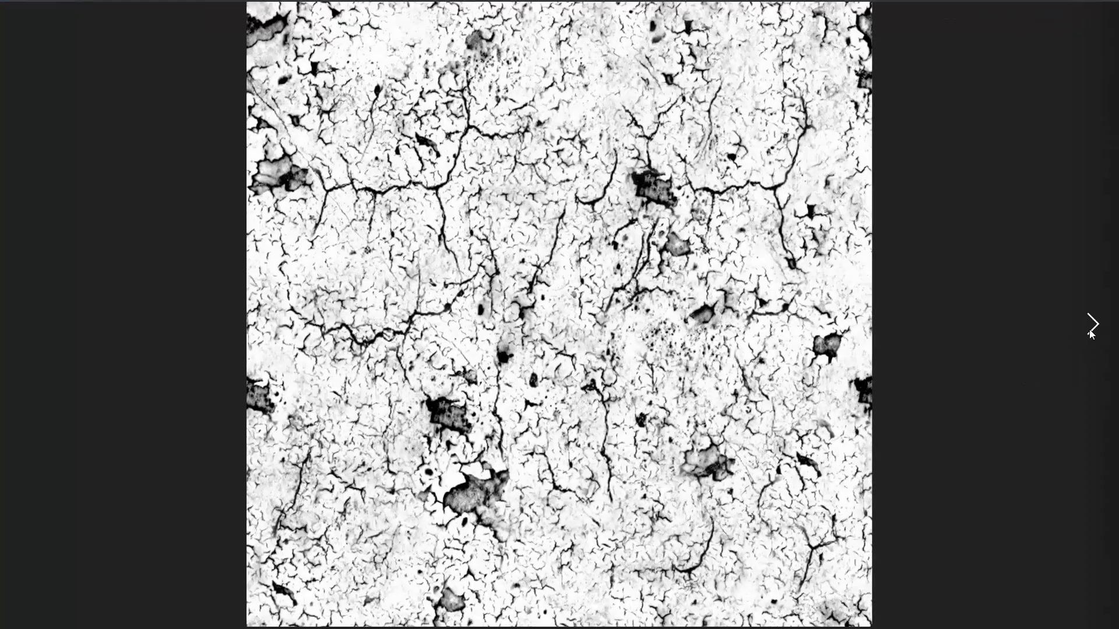
click(1090, 333)
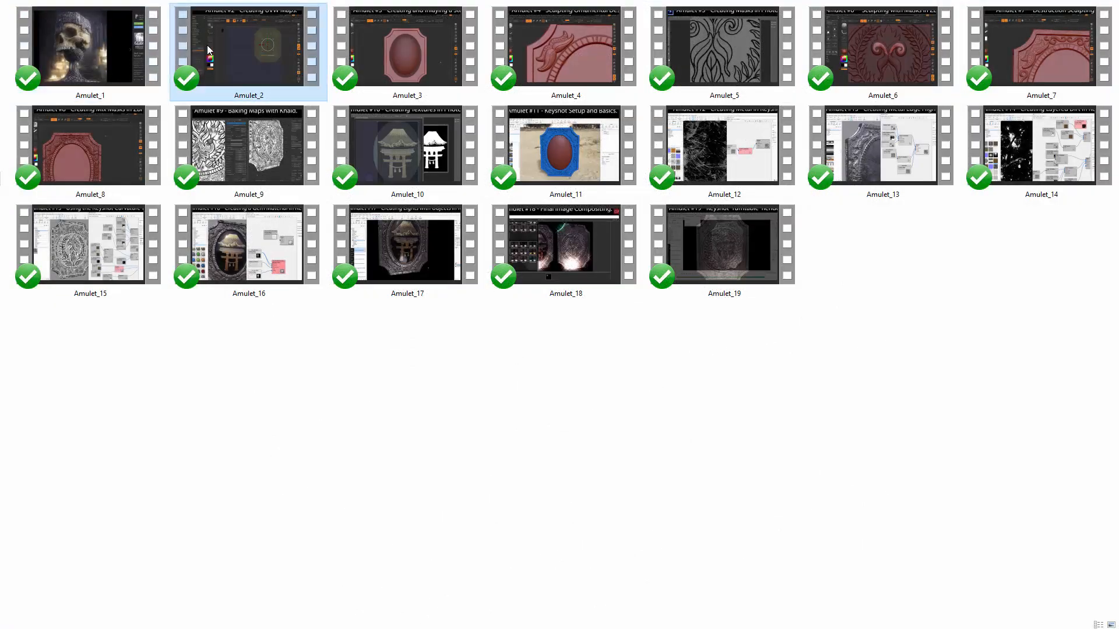
- Open the Amulet_3 tutorial video from the folder of course videos
double_click(369, 41)
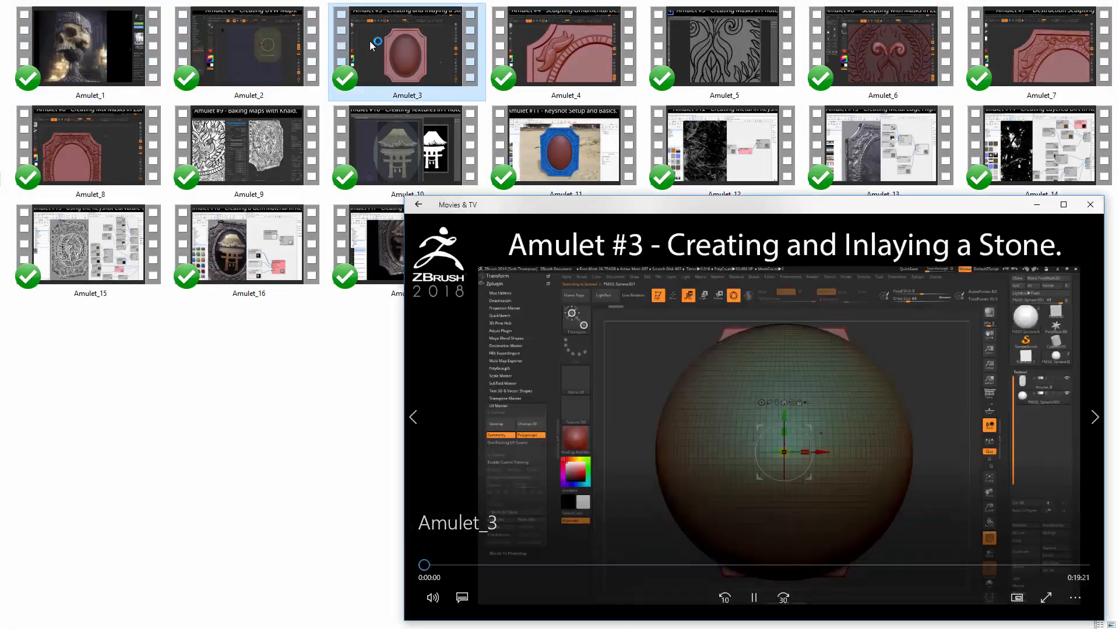